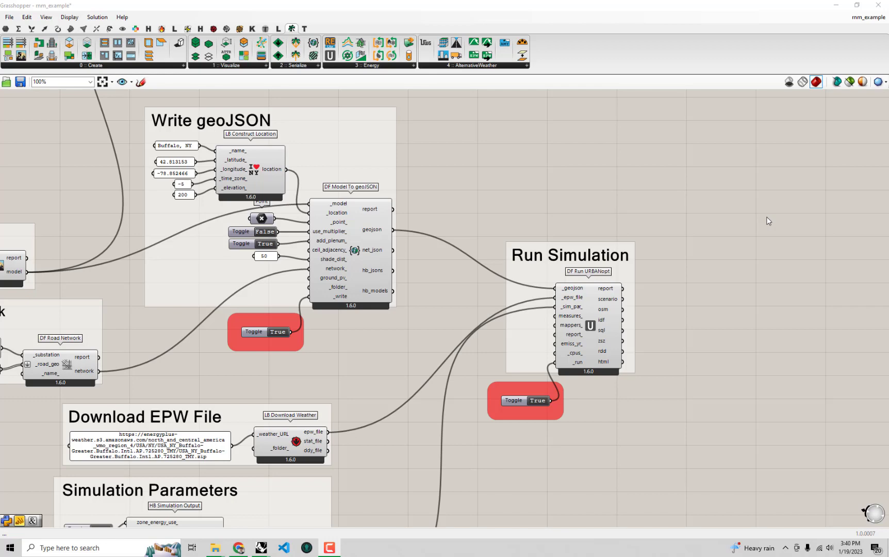
- Arrange the Grasshopper window side by side with the Rhino viewport showing the building model
{"action": "right_click_drag", "start_coordinate": [657, 365], "coordinate": [738, 352]}
{"action": "scroll", "coordinate": [567, 309], "scroll_direction": "down", "scroll_amount": 1}
{"action": "right_click_drag", "start_coordinate": [537, 294], "coordinate": [509, 254]}
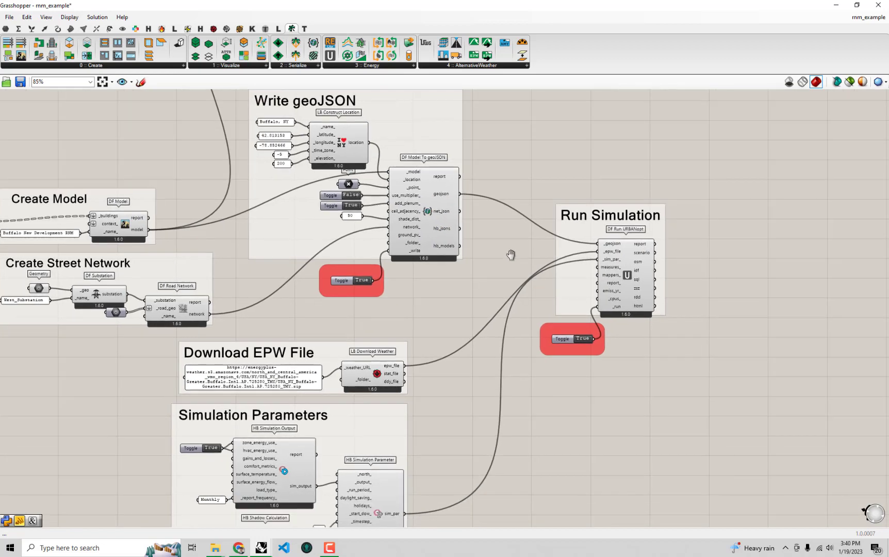
{"action": "left_click_drag", "start_coordinate": [473, 2], "coordinate": [887, 137]}
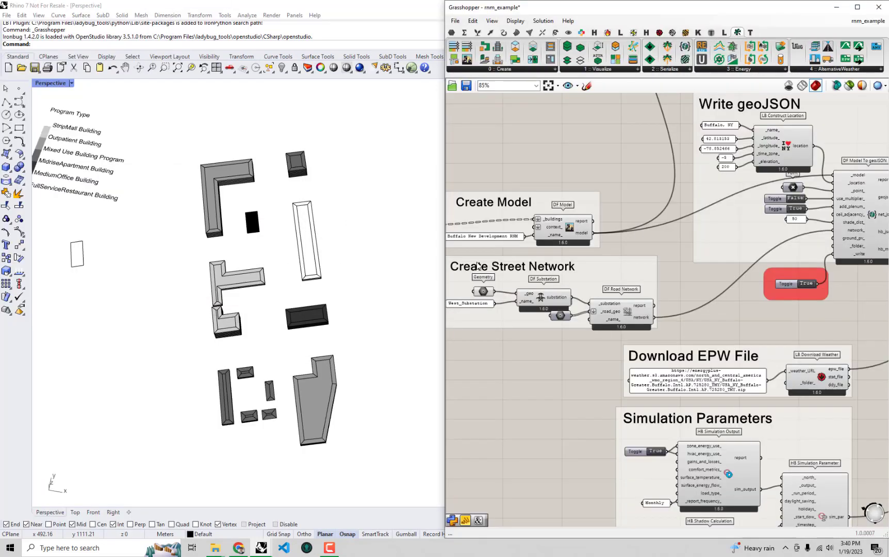
{"action": "right_click_drag", "start_coordinate": [278, 310], "coordinate": [242, 333]}
{"action": "right_click_drag", "start_coordinate": [674, 302], "coordinate": [557, 294]}
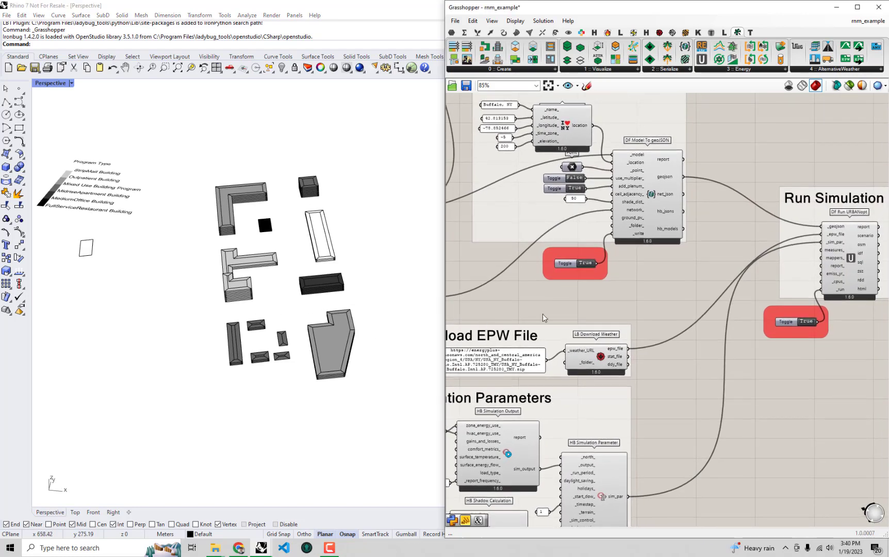
- Examine the inputs of the DF Model To geoJSON component and the Create Street Network group that feeds its network input
{"action": "scroll", "coordinate": [634, 299], "scroll_direction": "up", "scroll_amount": 3}
{"action": "scroll", "coordinate": [625, 304], "scroll_direction": "up", "scroll_amount": 1}
{"action": "scroll", "coordinate": [642, 279], "scroll_direction": "up", "scroll_amount": 1}
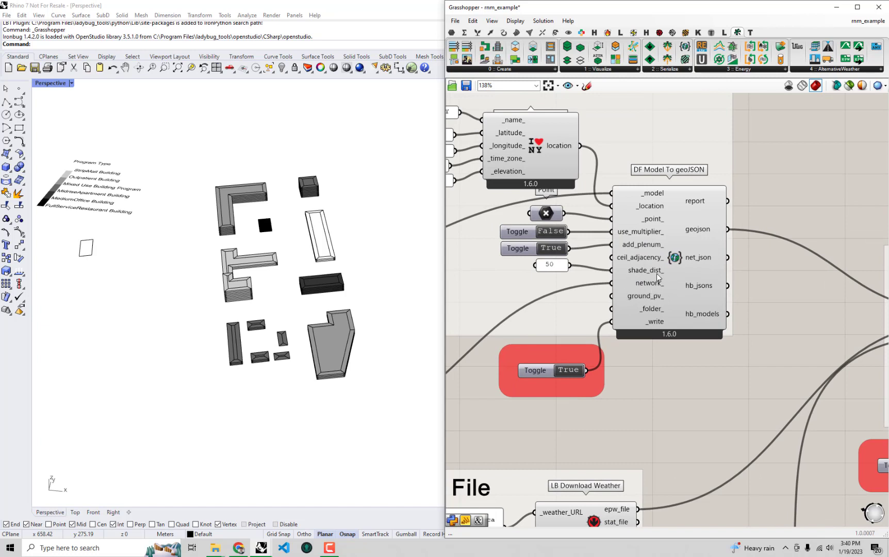
{"action": "mouse_move", "coordinate": [659, 278]}
{"action": "mouse_move", "coordinate": [684, 300]}
{"action": "right_click_drag", "start_coordinate": [533, 326], "coordinate": [734, 274]}
{"action": "right_click_drag", "start_coordinate": [611, 306], "coordinate": [762, 252]}
{"action": "right_click_drag", "start_coordinate": [562, 270], "coordinate": [693, 258]}
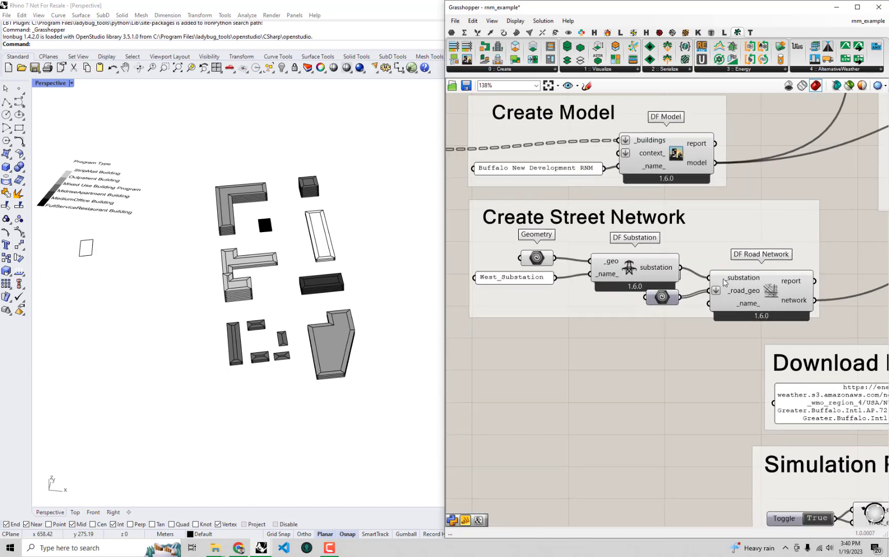
{"action": "mouse_move", "coordinate": [772, 307]}
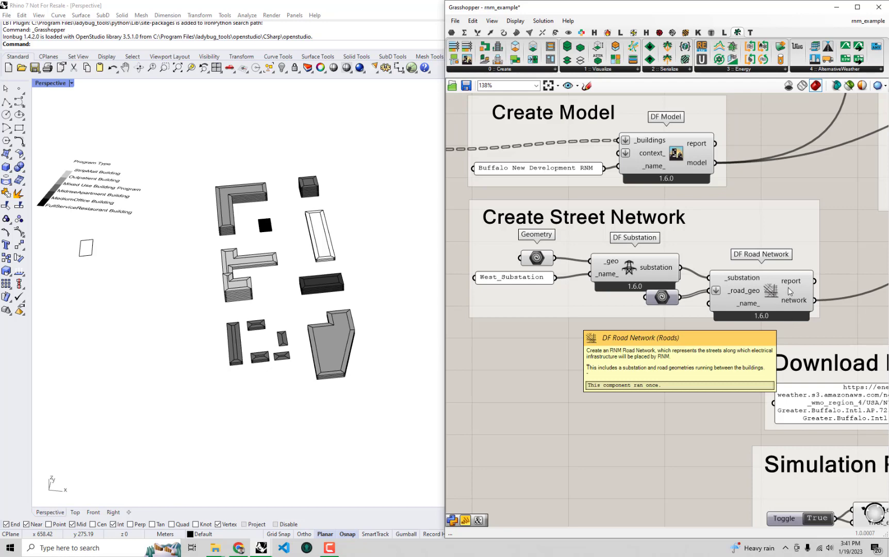
- Highlight the substation geometry in the Rhino viewport by selecting the Geometry parameter feeding DF Substation
{"action": "left_click", "coordinate": [538, 258]}
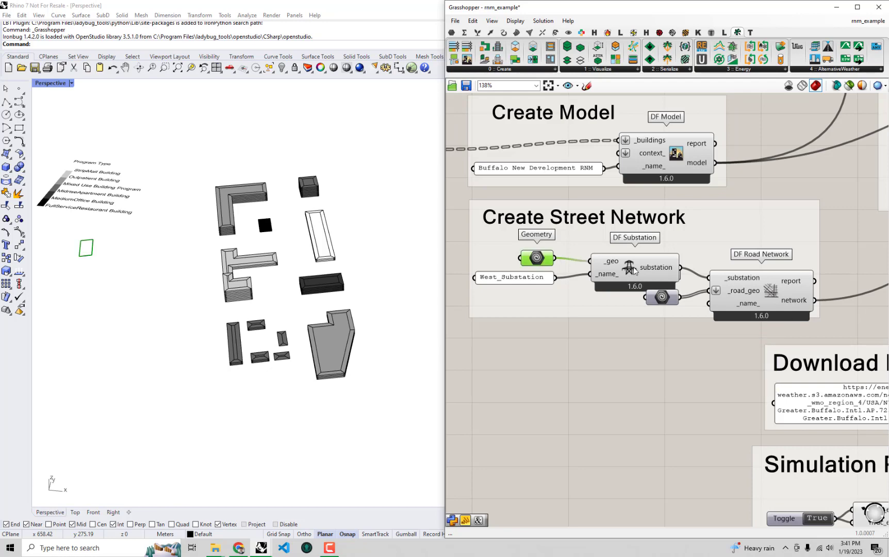
{"action": "right_click_drag", "start_coordinate": [168, 278], "coordinate": [193, 316]}
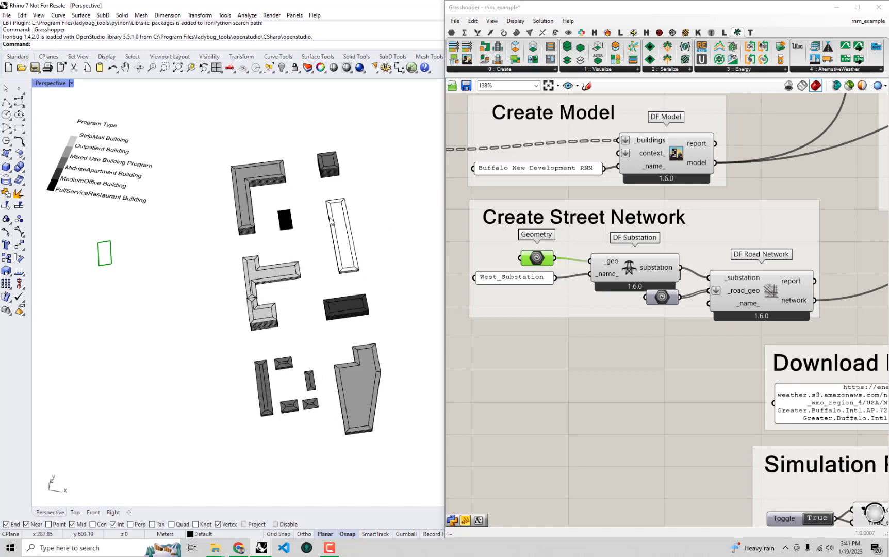
{"action": "right_click_drag", "start_coordinate": [206, 192], "coordinate": [200, 199]}
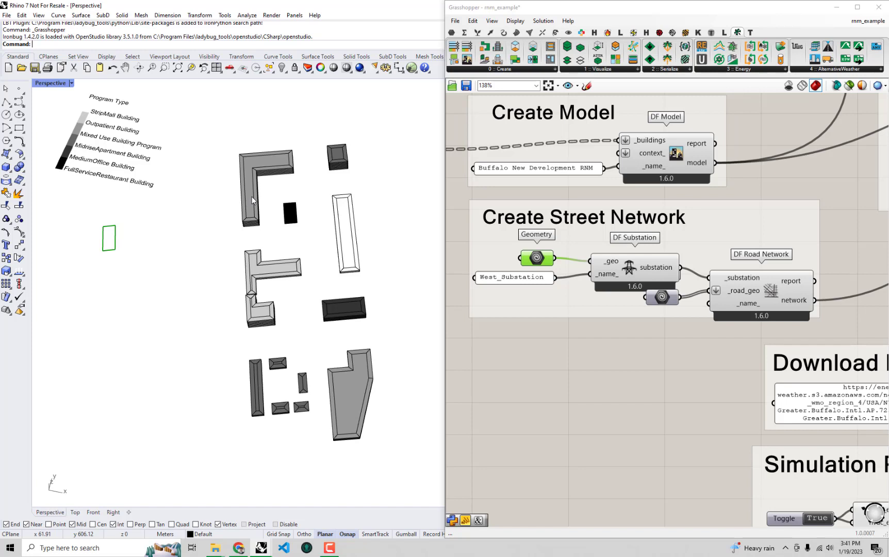
- Move the road Geometry parameter below DF Substation and turn its preview on
{"action": "left_click_drag", "start_coordinate": [661, 297], "coordinate": [655, 325]}
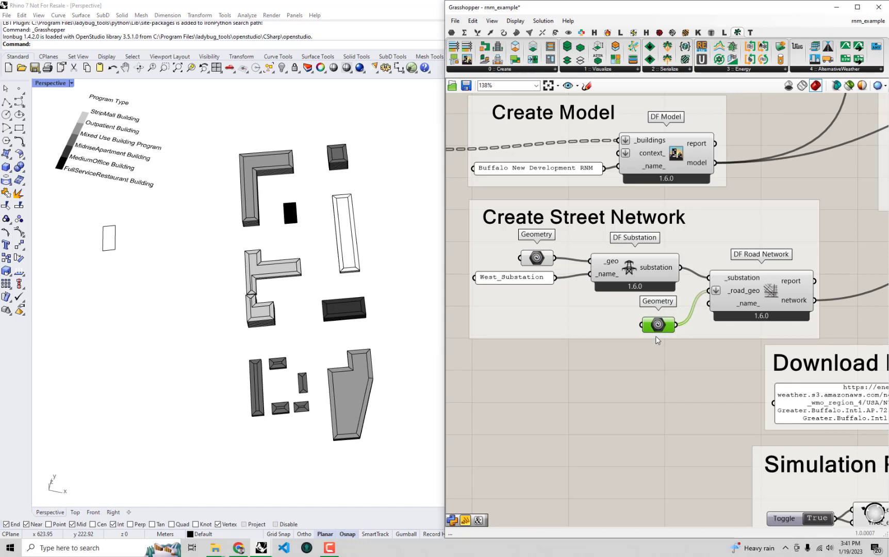
{"action": "right_click", "coordinate": [645, 359]}
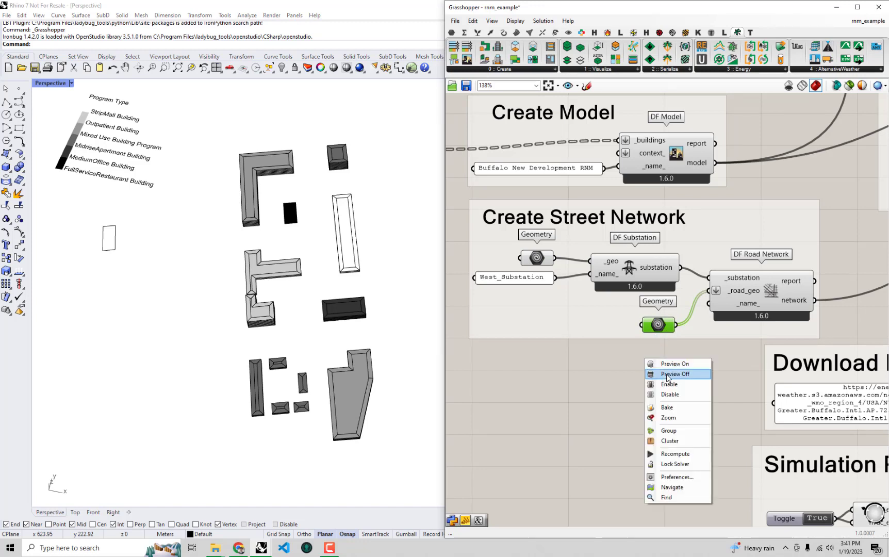
{"action": "left_click", "coordinate": [670, 364]}
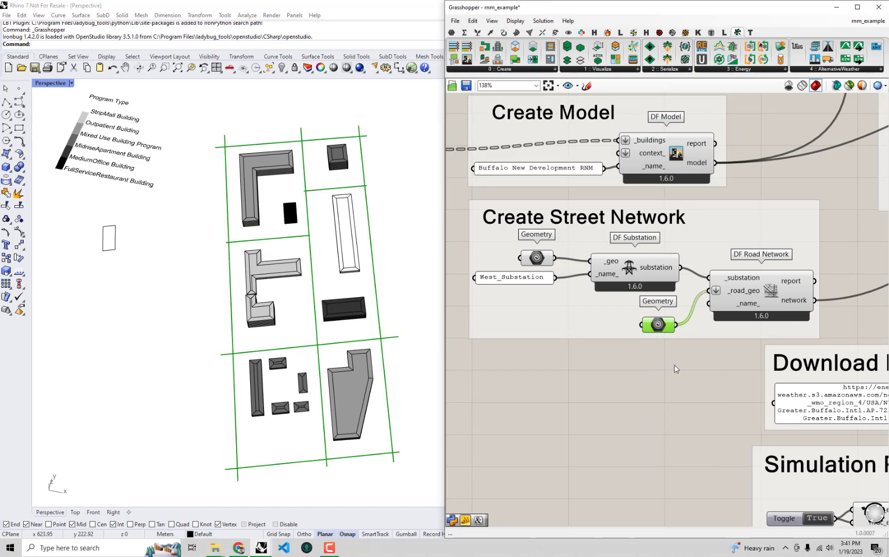
{"action": "left_click", "coordinate": [673, 369]}
{"action": "right_click_drag", "start_coordinate": [289, 352], "coordinate": [264, 338]}
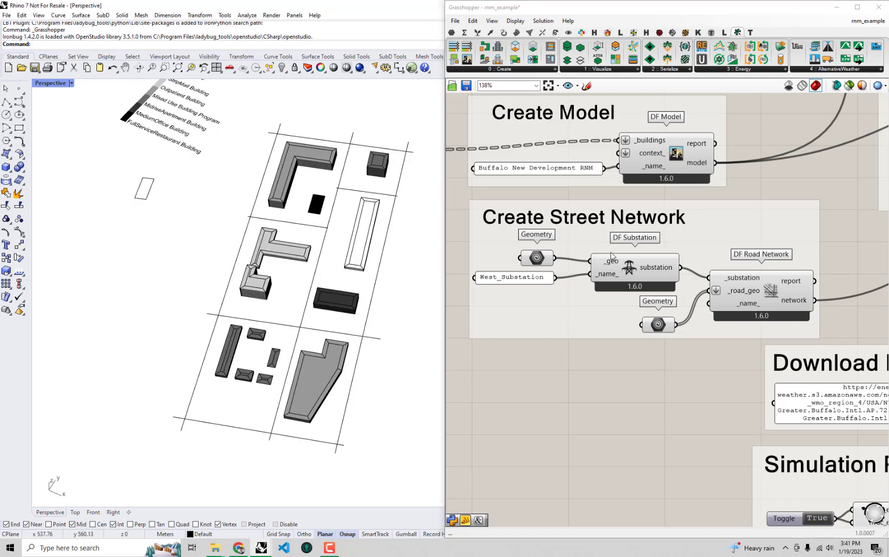
- Highlight the road geometry in the Rhino viewport and inspect how the street lines run between the buildings
{"action": "left_click", "coordinate": [658, 324]}
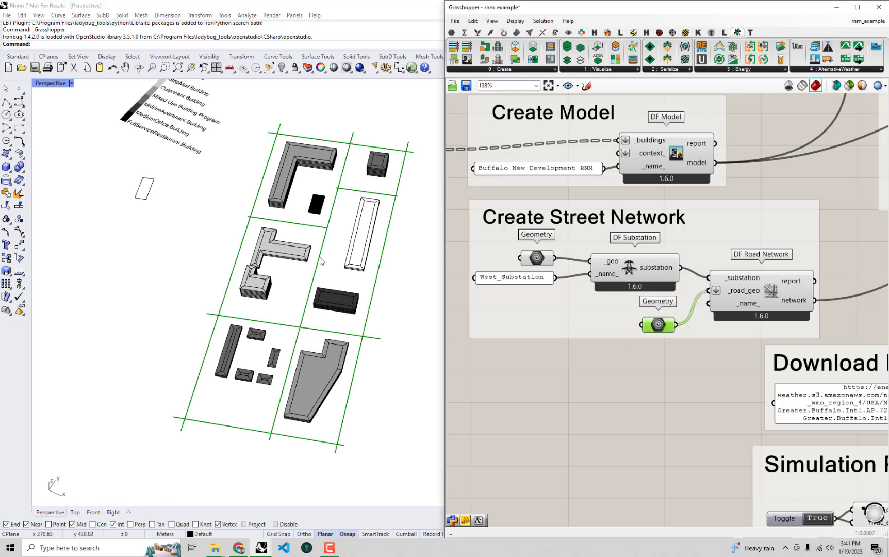
{"action": "right_click_drag", "start_coordinate": [320, 258], "coordinate": [317, 218]}
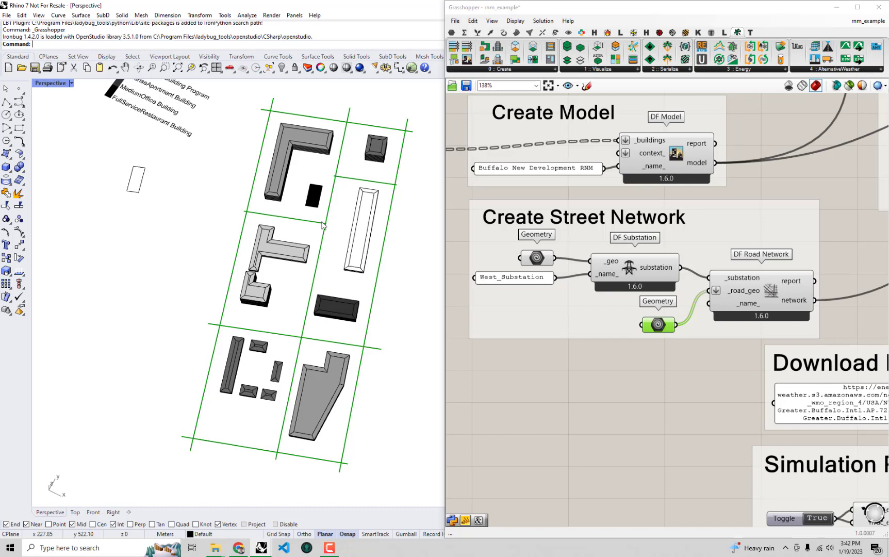
{"action": "left_click", "coordinate": [544, 403]}
{"action": "right_click_drag", "start_coordinate": [340, 372], "coordinate": [357, 352]}
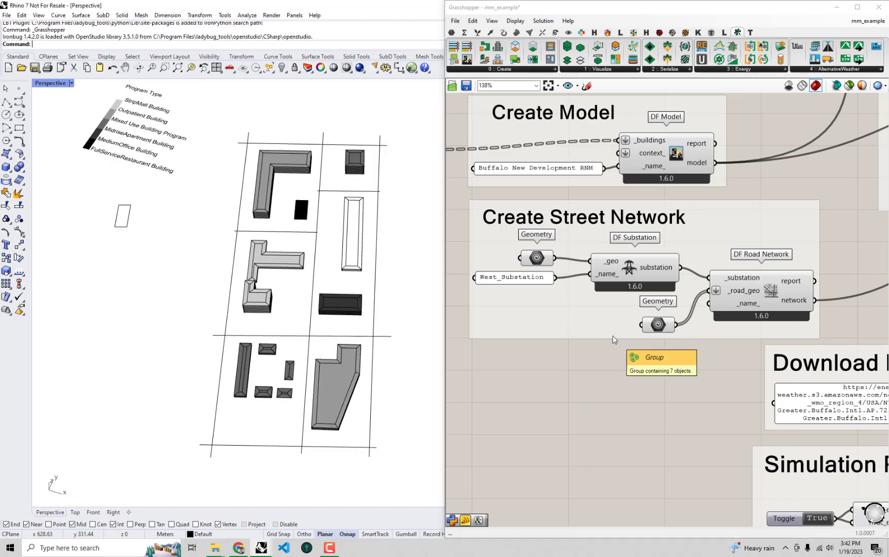
- Maximize the Grasshopper window and bring the DF Model To geoJSON component into view
{"action": "left_click_drag", "start_coordinate": [682, 4], "coordinate": [681, 4]}
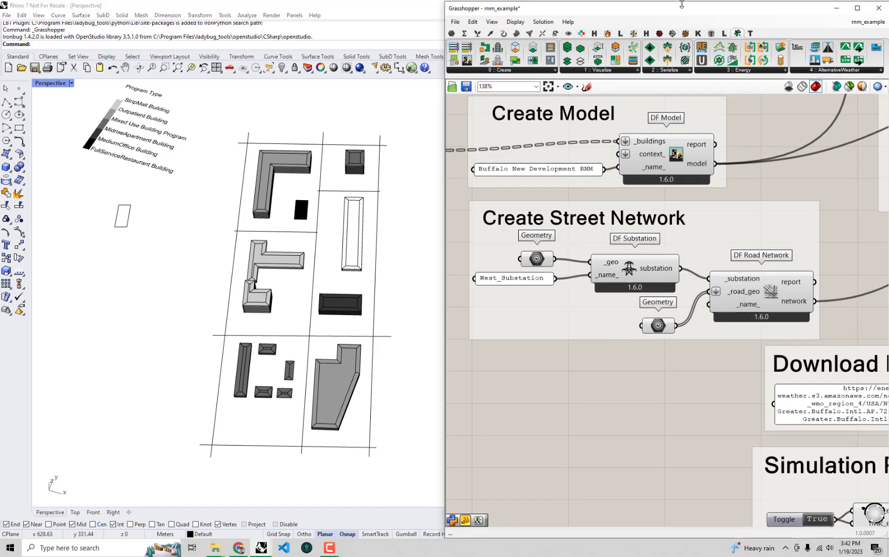
{"action": "double_click", "coordinate": [681, 7]}
{"action": "right_click_drag", "start_coordinate": [691, 217], "coordinate": [504, 287]}
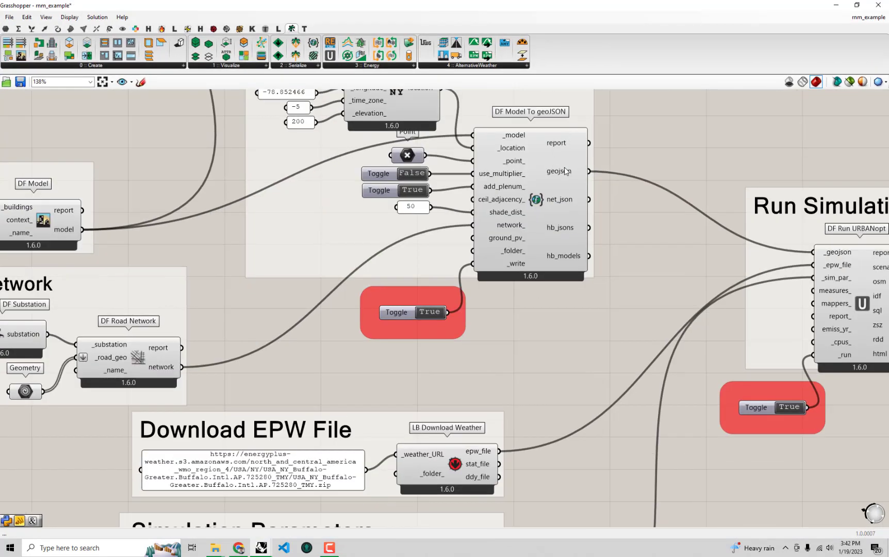
{"action": "right_click_drag", "start_coordinate": [566, 171], "coordinate": [578, 201]}
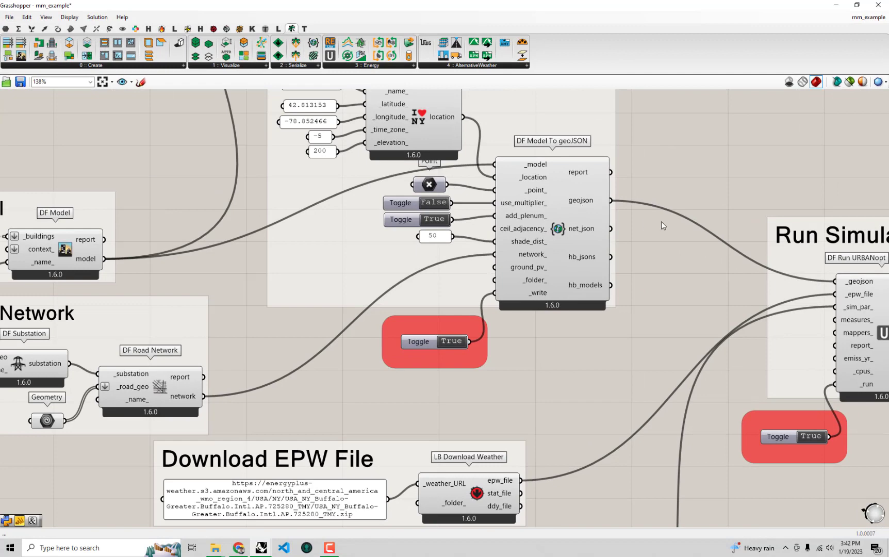
- Examine the sql and scenario outputs of the DF Run URBANopt component in the Run Simulation group
{"action": "right_click_drag", "start_coordinate": [661, 222], "coordinate": [356, 149]}
{"action": "left_click", "coordinate": [594, 173]}
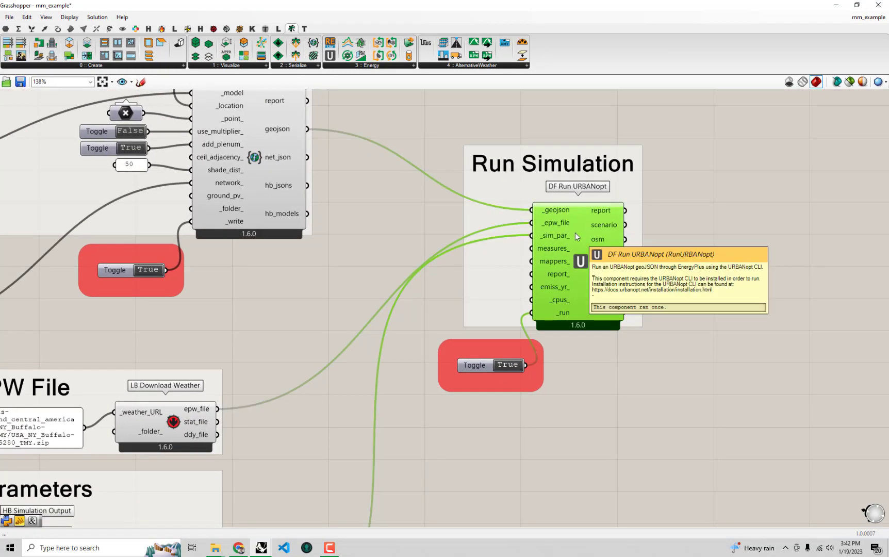
{"action": "right_click_drag", "start_coordinate": [577, 236], "coordinate": [521, 247]}
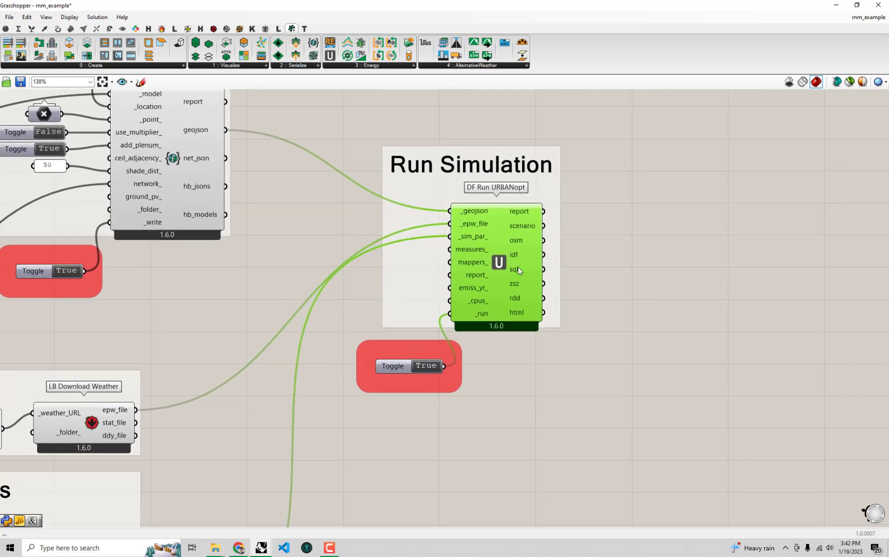
{"action": "mouse_move", "coordinate": [521, 271]}
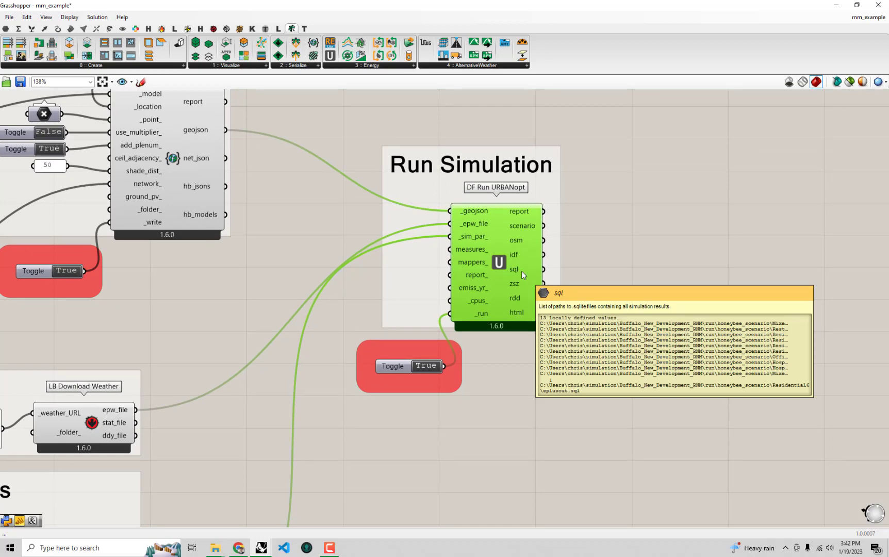
{"action": "right_click_drag", "start_coordinate": [526, 242], "coordinate": [494, 280]}
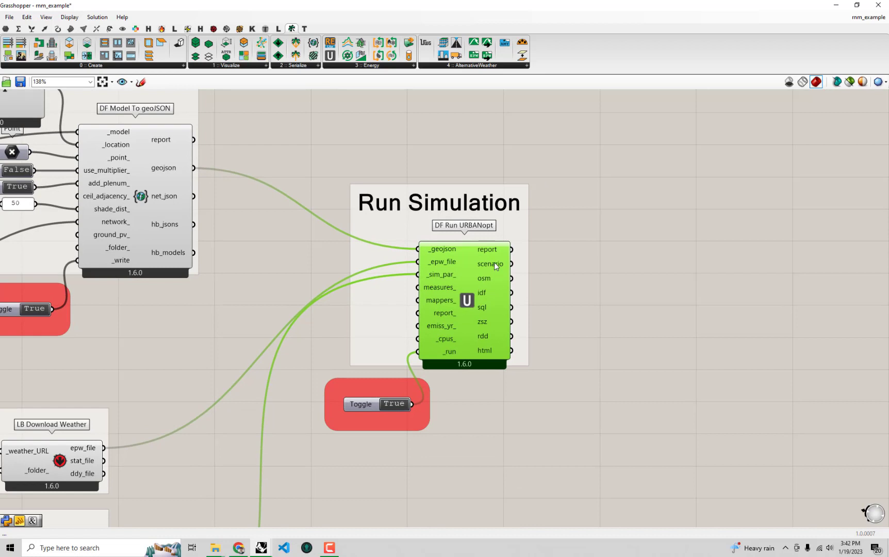
- Add a DF Run RNM component to the empty canvas beyond the Run Simulation group and check its warnings
{"action": "mouse_move", "coordinate": [494, 263]}
{"action": "right_click_drag", "start_coordinate": [633, 267], "coordinate": [537, 285]}
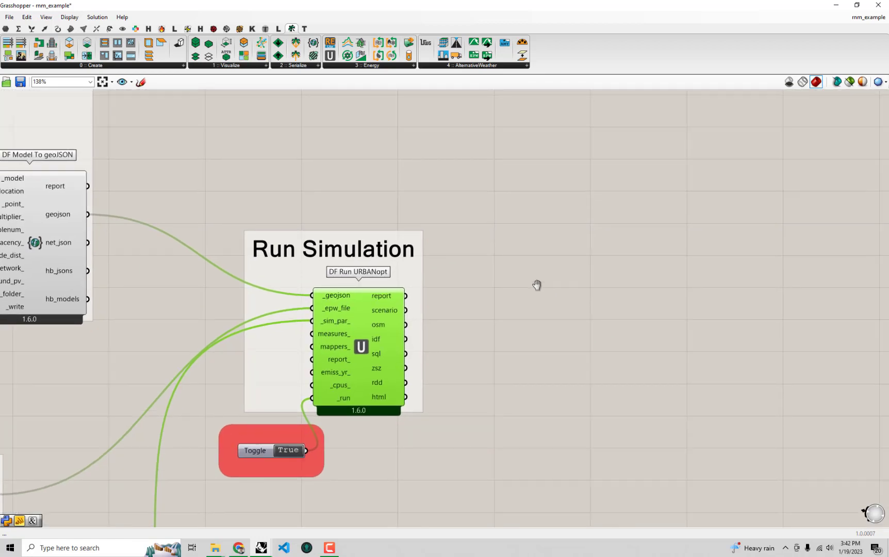
{"action": "left_click", "coordinate": [405, 67]}
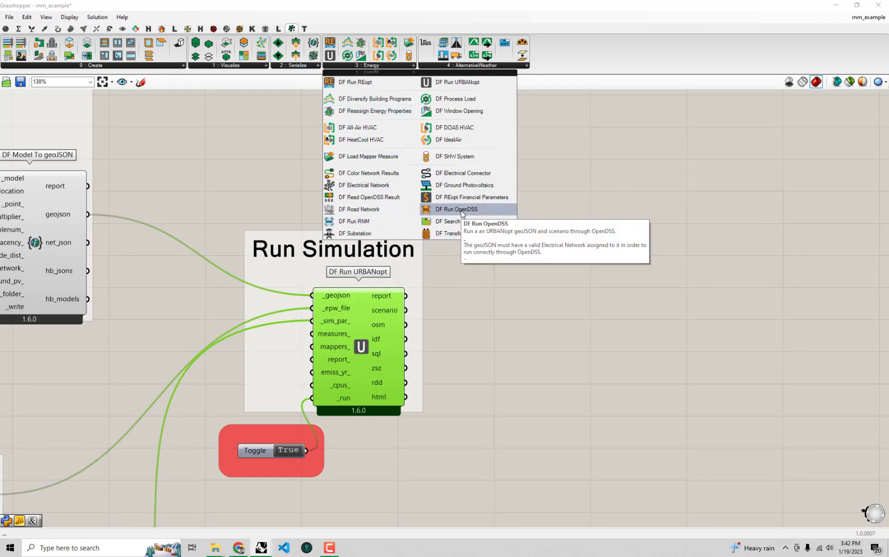
{"action": "left_click", "coordinate": [388, 223]}
{"action": "left_click", "coordinate": [573, 191]}
{"action": "right_click_drag", "start_coordinate": [574, 190], "coordinate": [675, 214]}
{"action": "left_click_drag", "start_coordinate": [675, 214], "coordinate": [678, 205]}
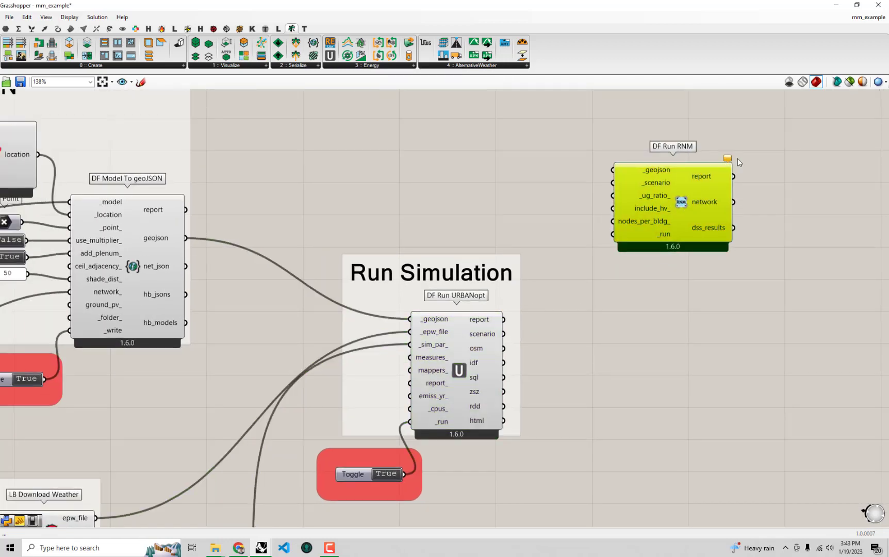
{"action": "mouse_move", "coordinate": [728, 161]}
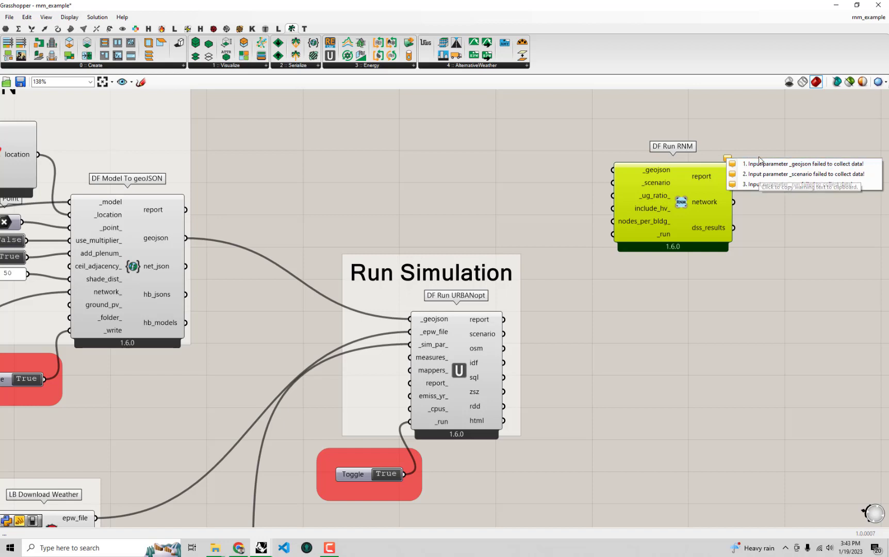
{"action": "left_click", "coordinate": [726, 135]}
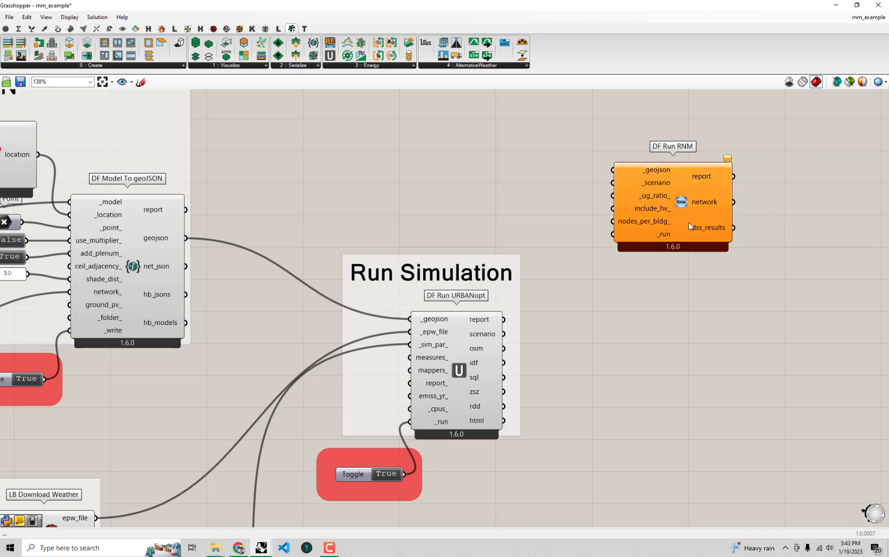
{"action": "left_click", "coordinate": [688, 222]}
- Connect the geojson output of DF Model To geoJSON and the scenario output of DF Run URBANopt to DF Run RNM's matching inputs
{"action": "right_click_drag", "start_coordinate": [675, 232], "coordinate": [648, 256]}
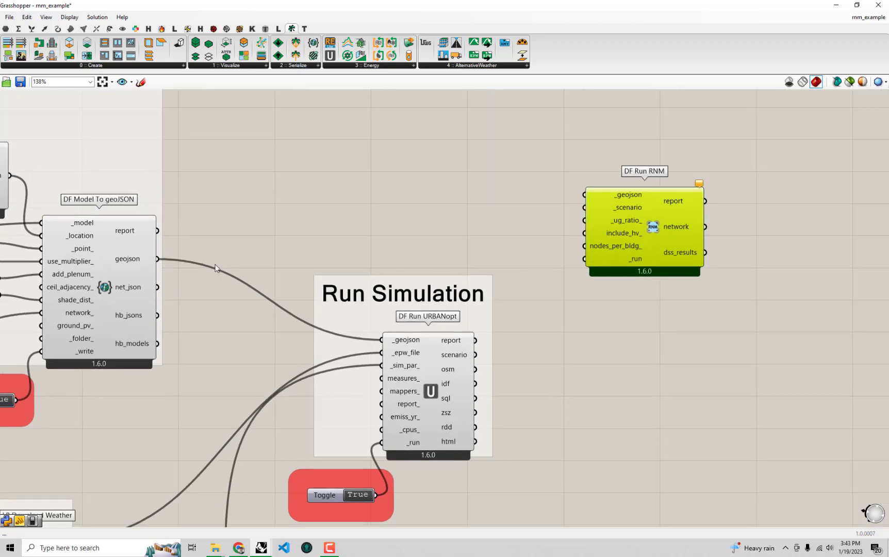
{"action": "left_click_drag", "start_coordinate": [158, 258], "coordinate": [586, 197]}
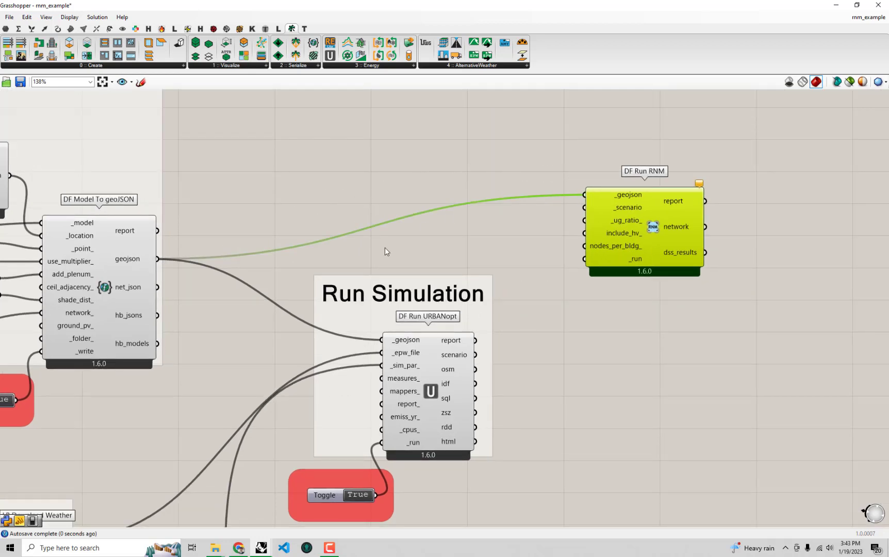
{"action": "right_click_drag", "start_coordinate": [635, 270], "coordinate": [625, 271]}
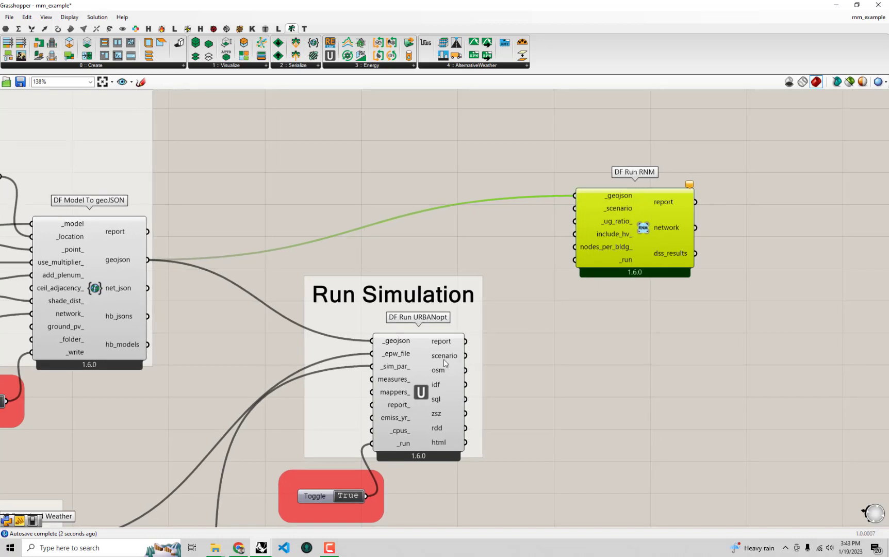
{"action": "mouse_move", "coordinate": [445, 360]}
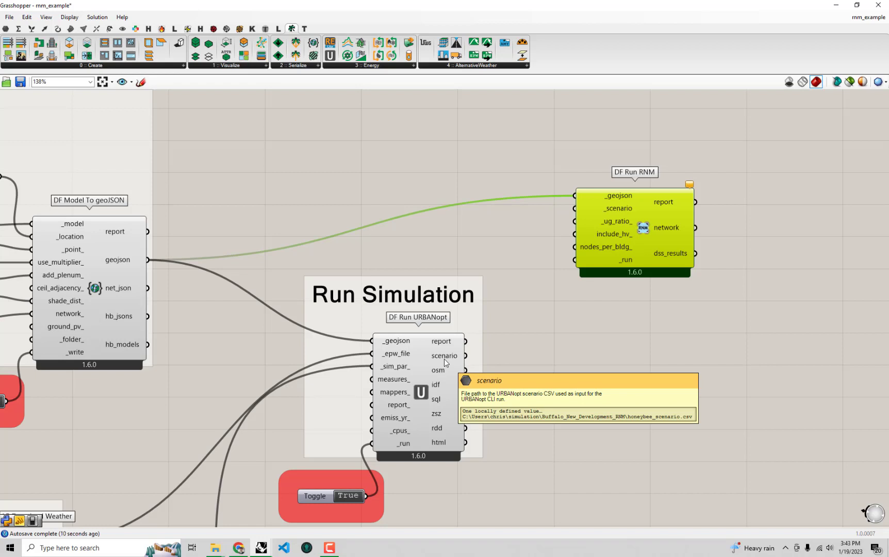
{"action": "right_click_drag", "start_coordinate": [444, 359], "coordinate": [393, 357]}
{"action": "left_click_drag", "start_coordinate": [410, 356], "coordinate": [591, 210]}
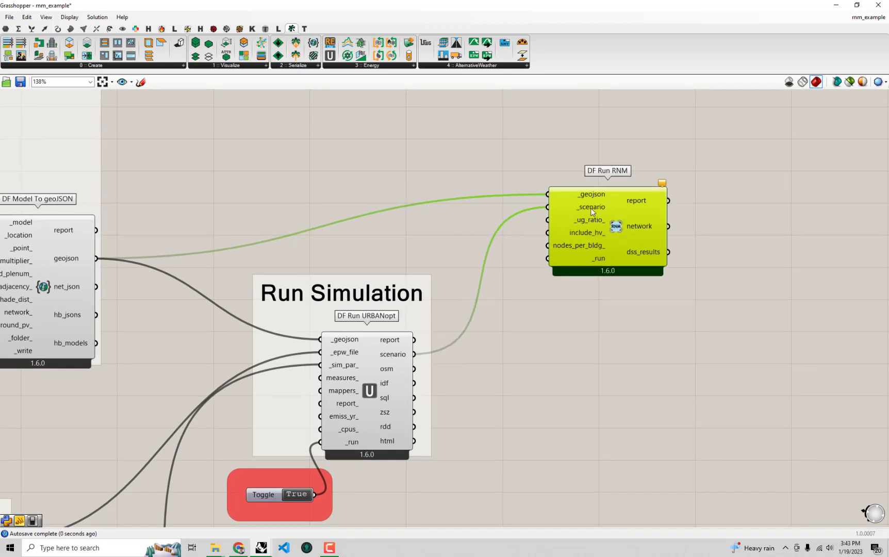
- Add a Boolean Toggle set to False below DF Run RNM and connect it to the component's _run input
{"action": "right_click_drag", "start_coordinate": [640, 291], "coordinate": [627, 299]}
{"action": "mouse_move", "coordinate": [650, 192]}
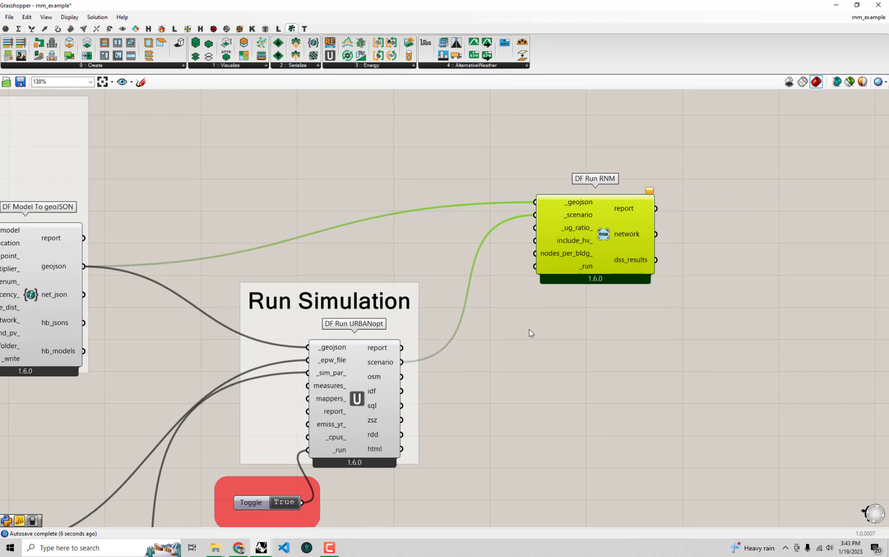
{"action": "double_click", "coordinate": [514, 340]}
{"action": "type", "text": "bool"}
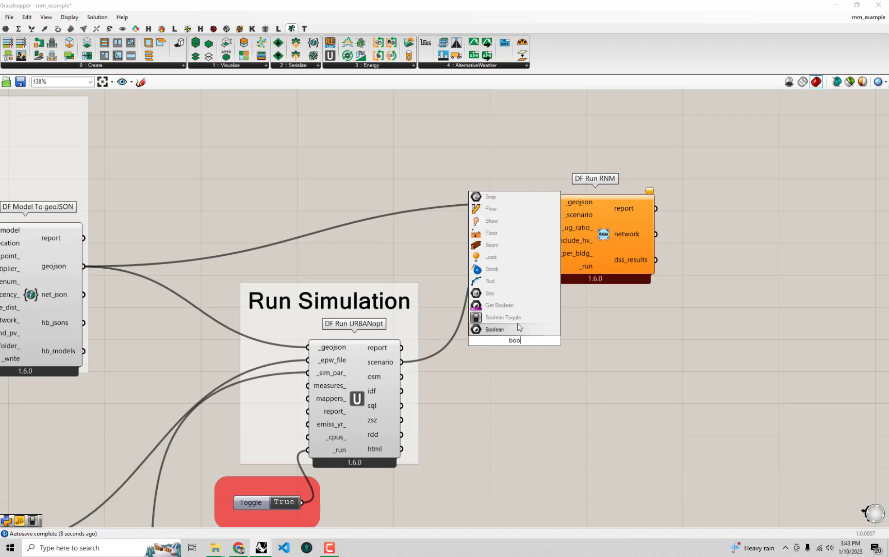
{"action": "left_click", "coordinate": [518, 319]}
{"action": "right_click_drag", "start_coordinate": [560, 341], "coordinate": [541, 373]}
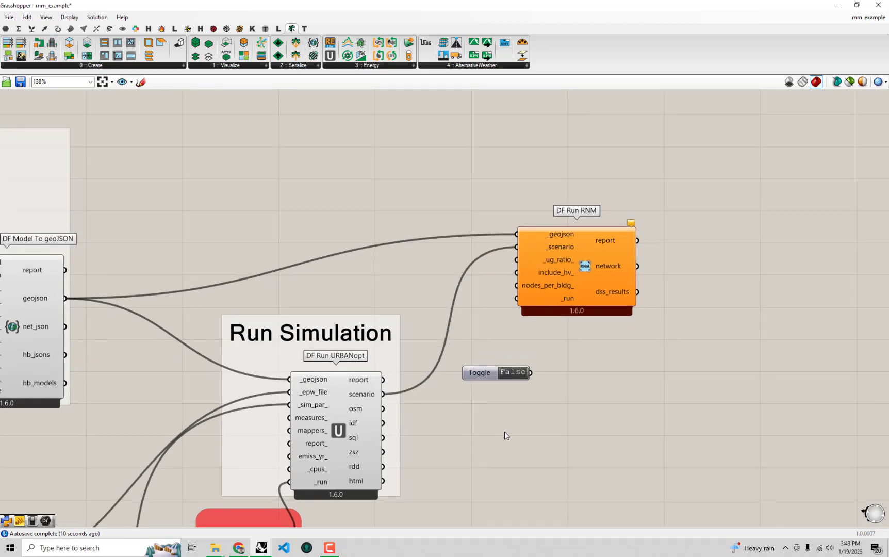
{"action": "scroll", "coordinate": [507, 433], "scroll_direction": "up", "scroll_amount": 2}
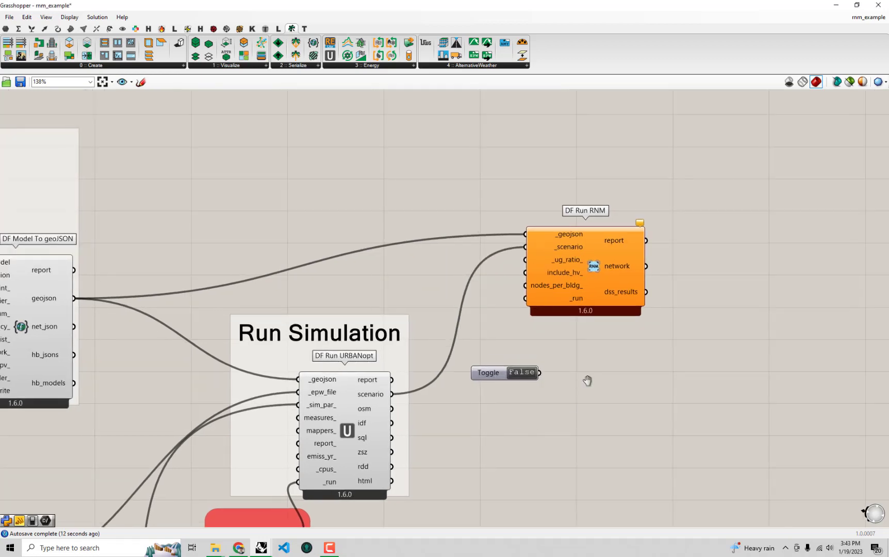
{"action": "left_click_drag", "start_coordinate": [481, 390], "coordinate": [463, 304]}
{"action": "left_click_drag", "start_coordinate": [559, 289], "coordinate": [565, 287]}
{"action": "right_click_drag", "start_coordinate": [571, 295], "coordinate": [429, 321]}
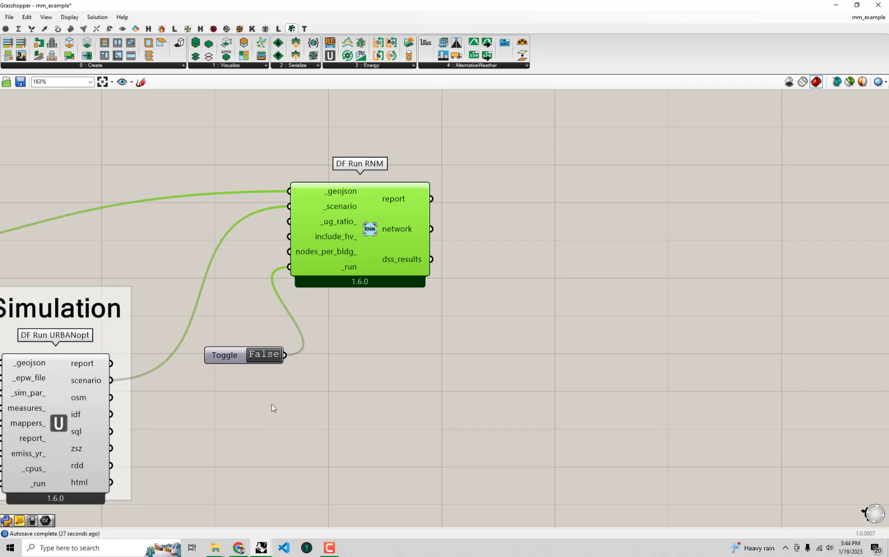
- Set the toggle feeding DF Run RNM's _run input to True to run the simulation, moving the console windows aside
{"action": "right_click_drag", "start_coordinate": [289, 394], "coordinate": [367, 393]}
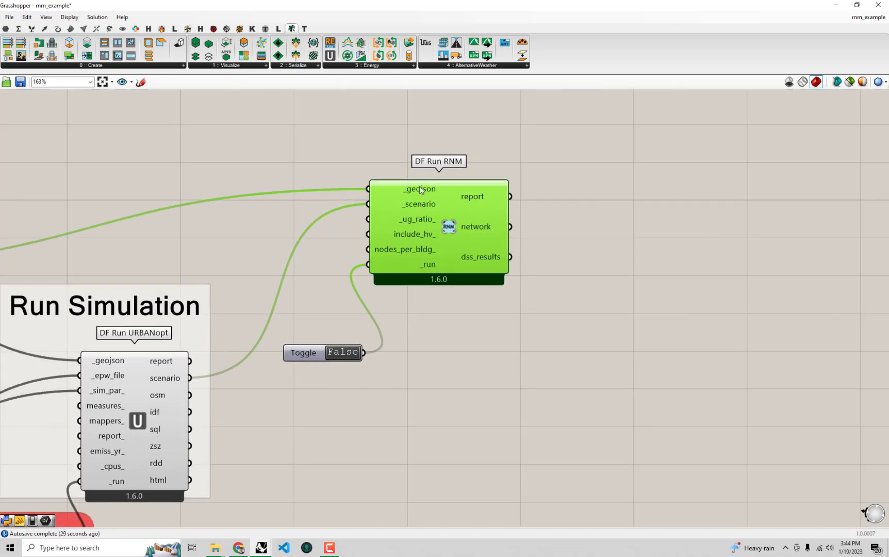
{"action": "right_click_drag", "start_coordinate": [253, 278], "coordinate": [477, 223]}
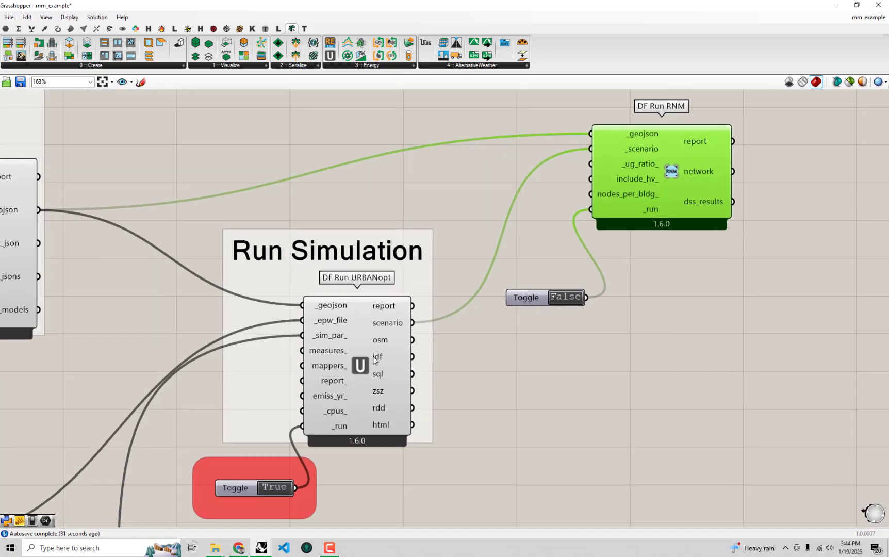
{"action": "left_click", "coordinate": [374, 356]}
{"action": "right_click_drag", "start_coordinate": [646, 287], "coordinate": [493, 337]}
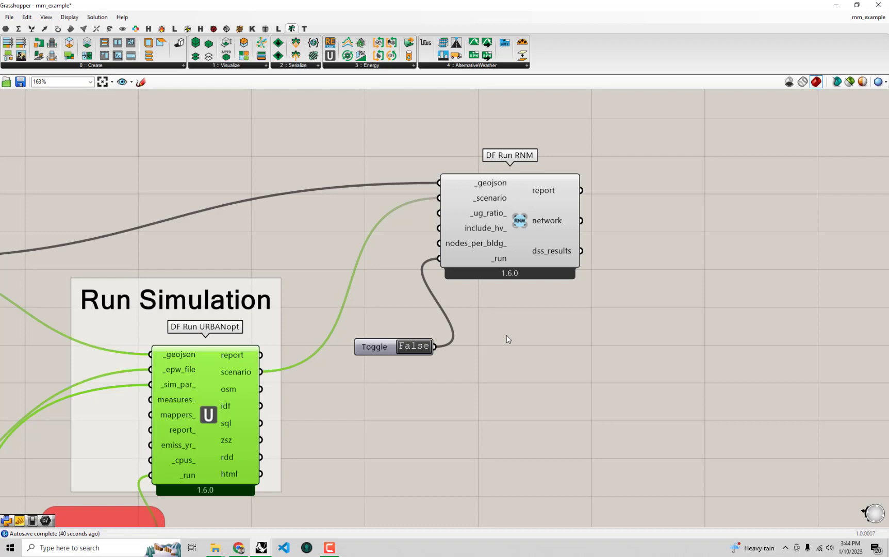
{"action": "right_click_drag", "start_coordinate": [486, 369], "coordinate": [268, 398]}
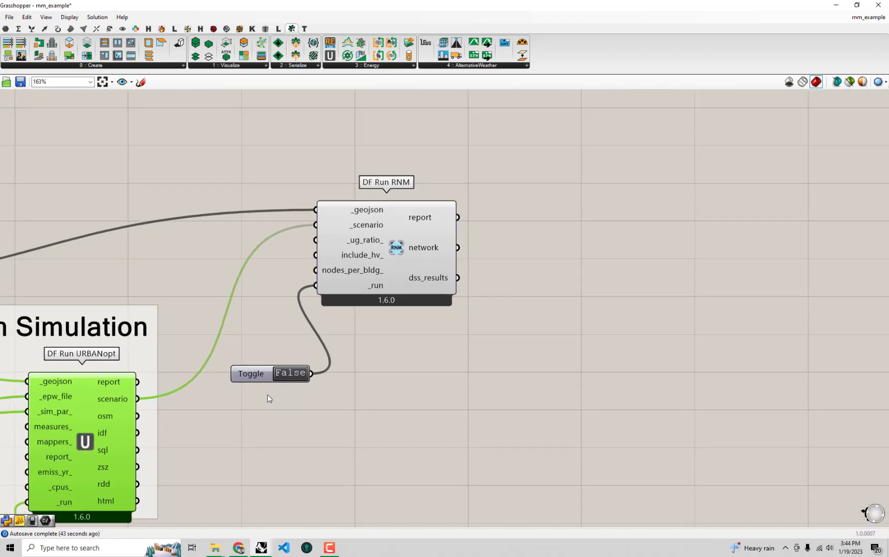
{"action": "left_click", "coordinate": [290, 374]}
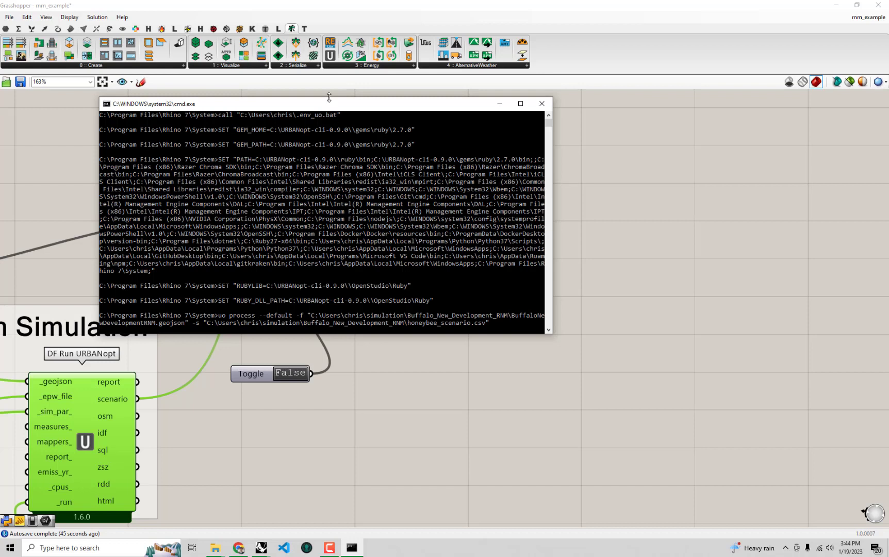
{"action": "left_click_drag", "start_coordinate": [330, 100], "coordinate": [655, 96]}
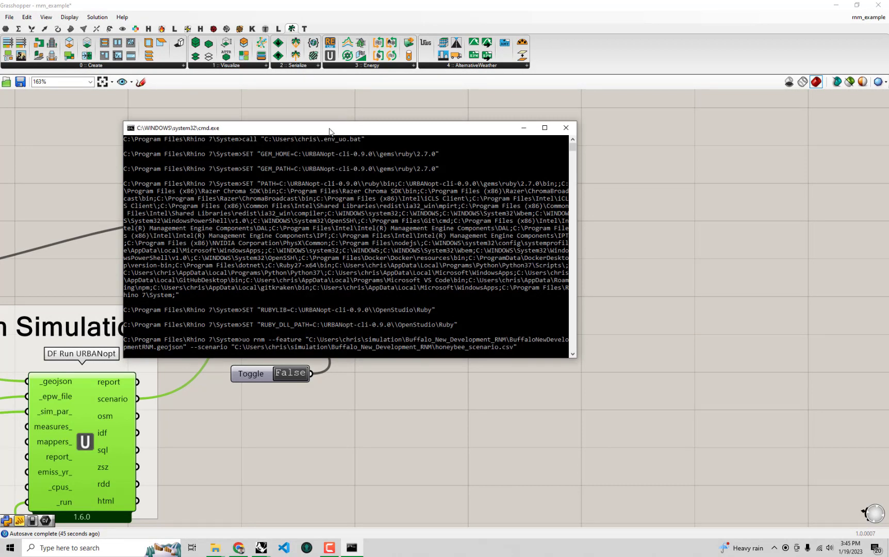
{"action": "left_click_drag", "start_coordinate": [329, 131], "coordinate": [578, 317]}
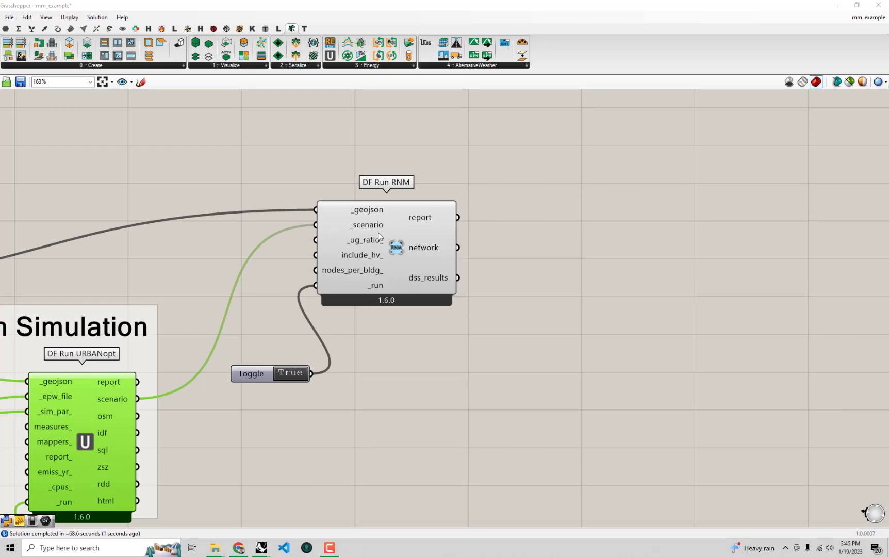
- Examine the descriptions of DF Run RNM's optional include_hv_ and nodes_per_bldg_ inputs
{"action": "mouse_move", "coordinate": [369, 257]}
{"action": "mouse_move", "coordinate": [362, 272]}
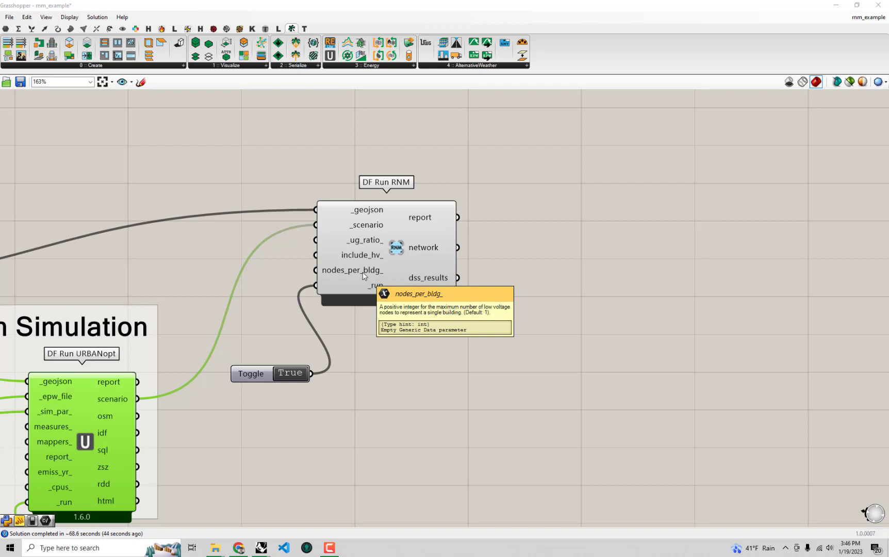
{"action": "right_click_drag", "start_coordinate": [572, 443], "coordinate": [549, 437]}
{"action": "right_click_drag", "start_coordinate": [483, 333], "coordinate": [441, 332]}
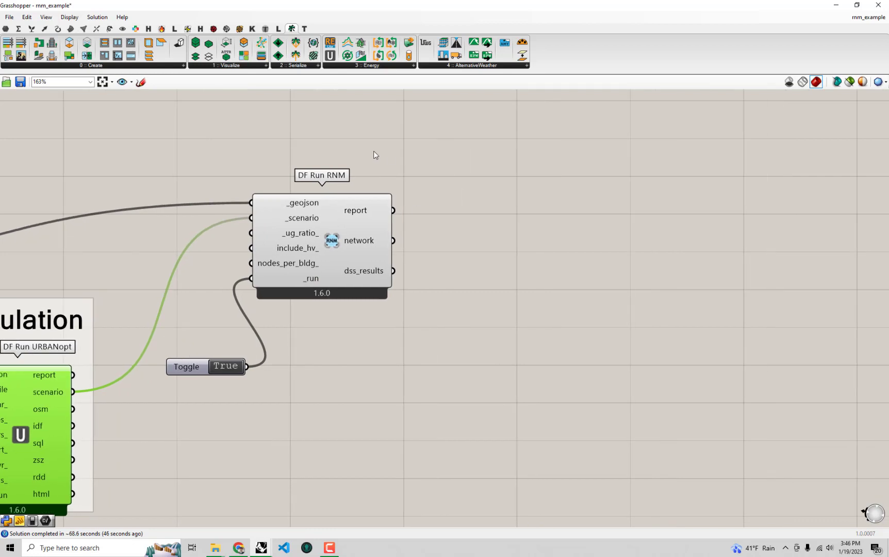
{"action": "left_click", "coordinate": [504, 259]}
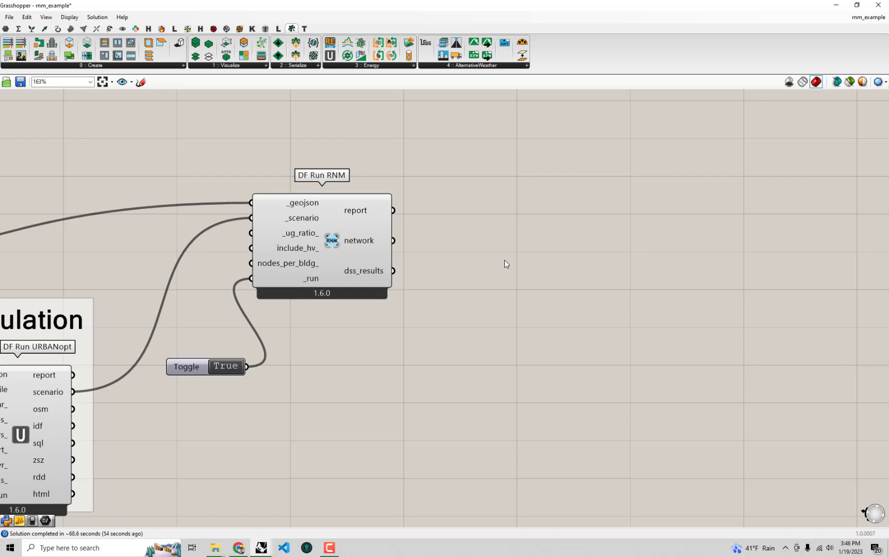
- Dock the Grasshopper window beside the Rhino viewport and bring DF Run RNM's network output into view
{"action": "left_click_drag", "start_coordinate": [439, 7], "coordinate": [888, 145]}
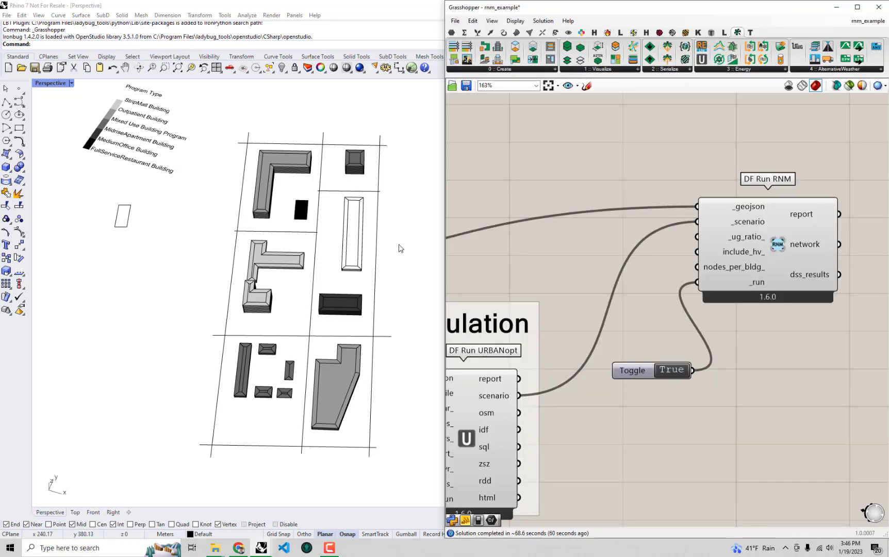
{"action": "right_click_drag", "start_coordinate": [773, 244], "coordinate": [725, 249]}
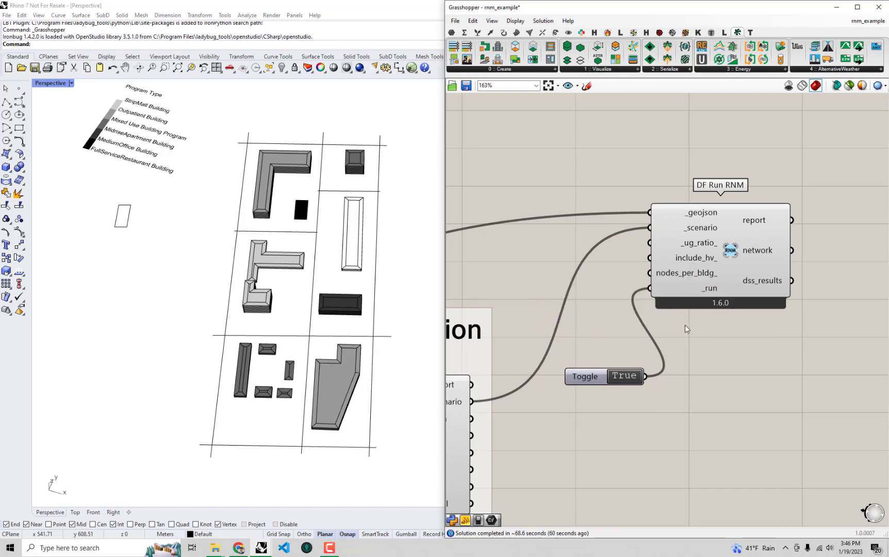
{"action": "right_click_drag", "start_coordinate": [675, 335], "coordinate": [794, 288]}
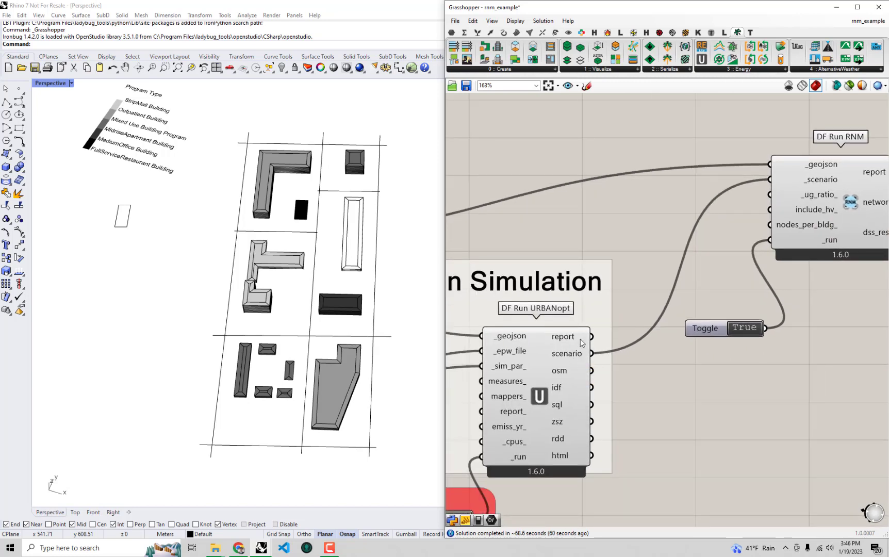
{"action": "scroll", "coordinate": [613, 377], "scroll_direction": "down", "scroll_amount": 3}
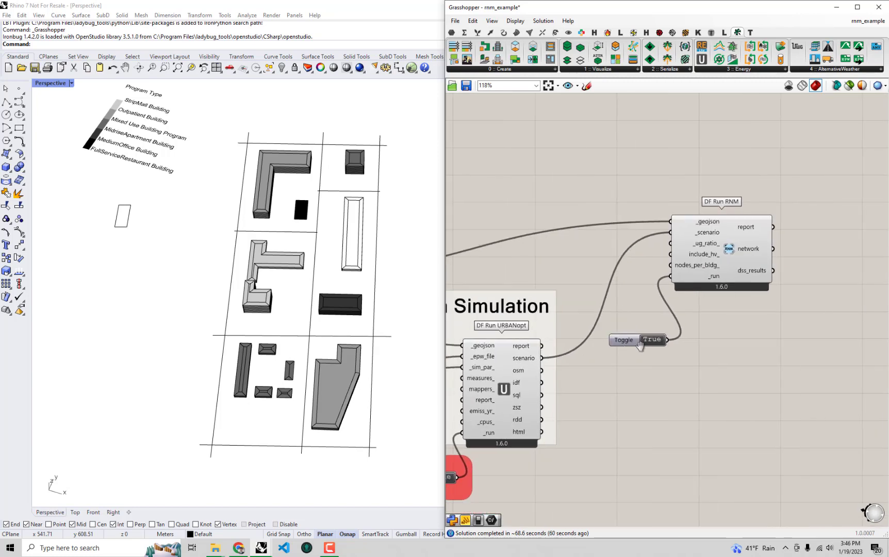
{"action": "mouse_move", "coordinate": [773, 332]}
{"action": "right_mouse_down"}
{"action": "mouse_move", "coordinate": [729, 334]}
{"action": "mouse_move", "coordinate": [631, 307]}
{"action": "mouse_move", "coordinate": [735, 273]}
{"action": "right_mouse_up"}
{"action": "scroll", "coordinate": [693, 253], "scroll_direction": "up", "scroll_amount": 2}
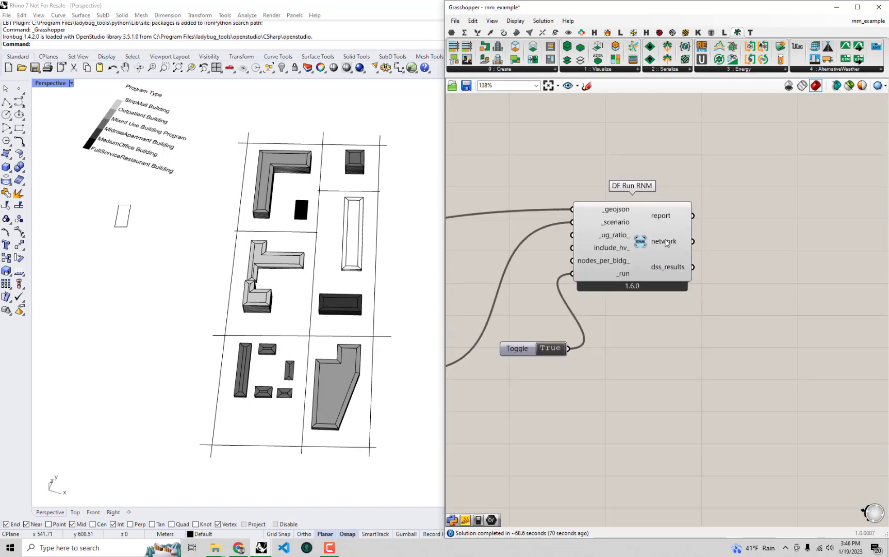
{"action": "mouse_move", "coordinate": [665, 243]}
- Add a Panel beside DF Run RNM, connect the network output to it and widen it to read the content
{"action": "double_click", "coordinate": [764, 222]}
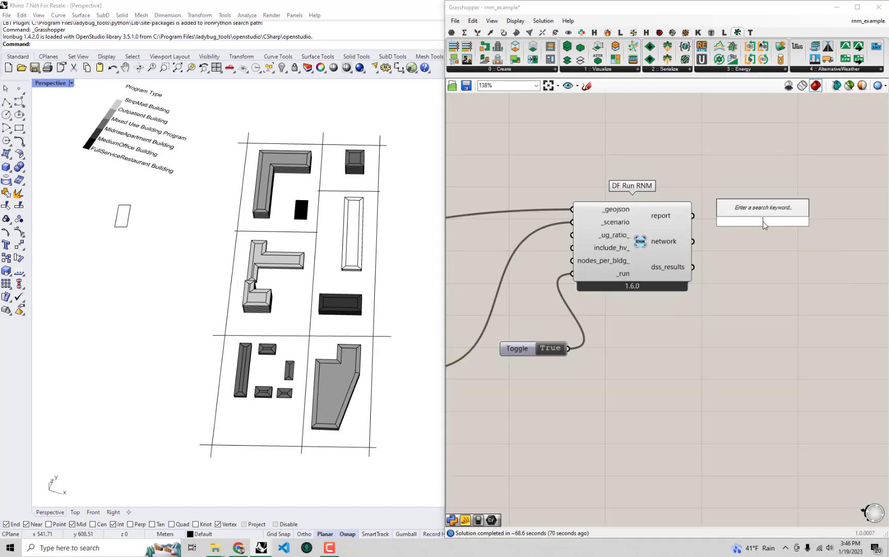
{"action": "type", "text": "pan"}
{"action": "left_click", "coordinate": [765, 200]}
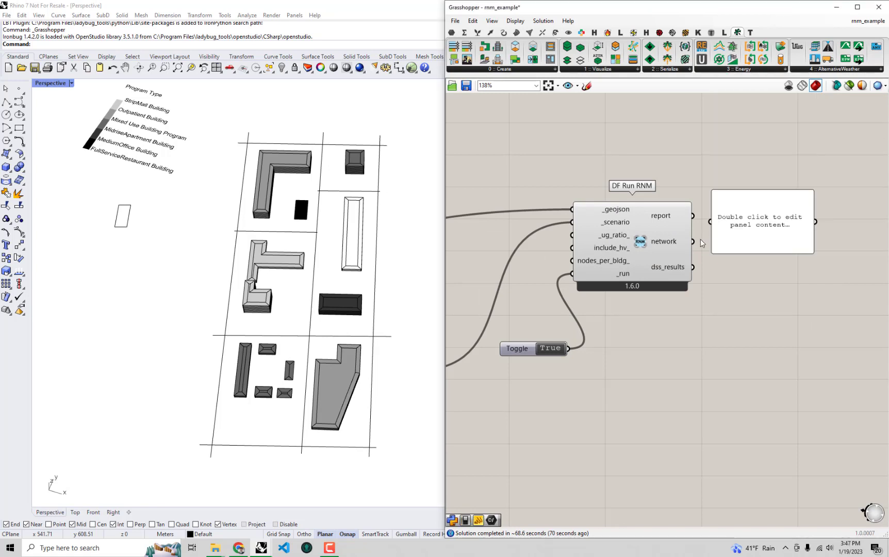
{"action": "left_click_drag", "start_coordinate": [695, 241], "coordinate": [715, 227]}
{"action": "right_click_drag", "start_coordinate": [719, 245], "coordinate": [701, 240]}
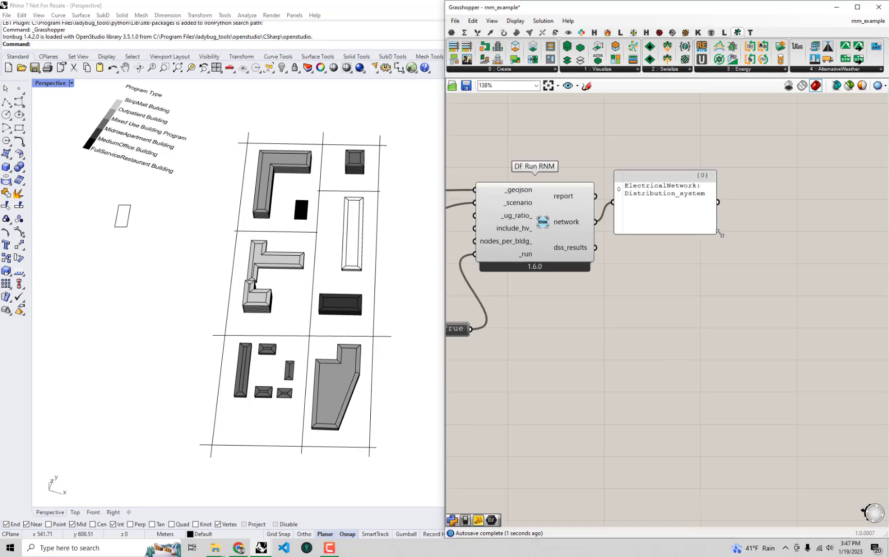
{"action": "left_click_drag", "start_coordinate": [717, 235], "coordinate": [838, 217]}
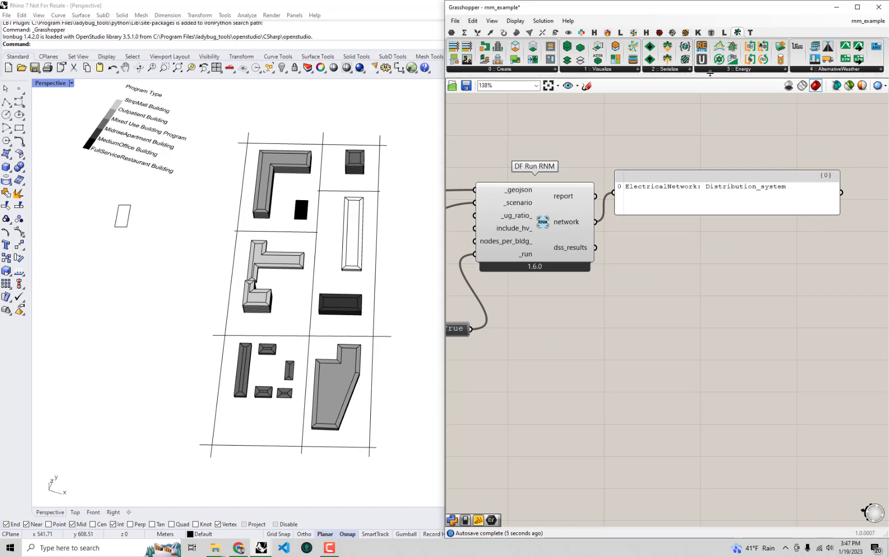
- Place a DF Electrical Network component on the canvas below DF Run RNM and inspect its network output
{"action": "left_click", "coordinate": [715, 69]}
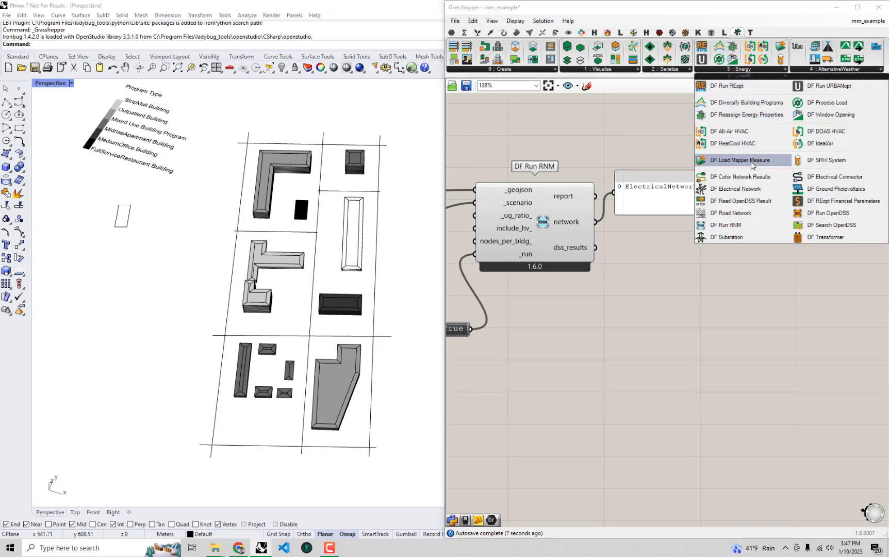
{"action": "left_click_drag", "start_coordinate": [733, 189], "coordinate": [632, 355]}
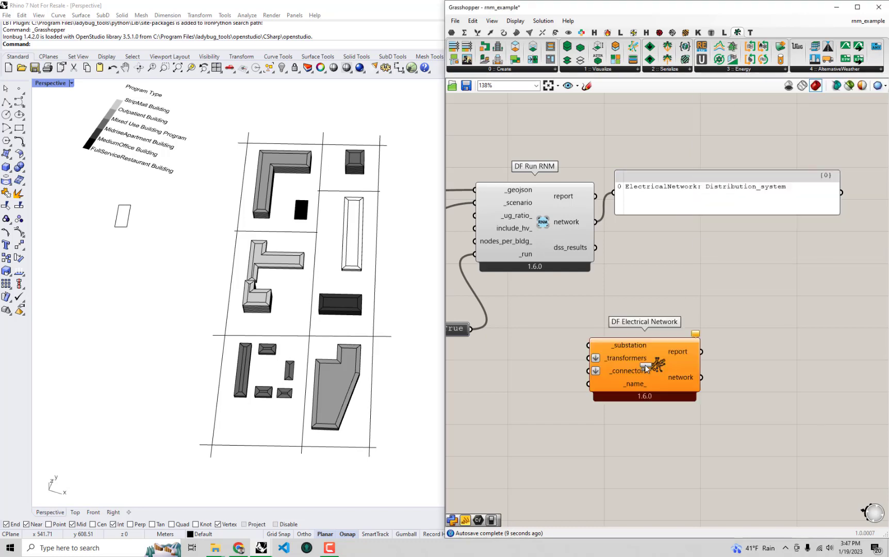
{"action": "scroll", "coordinate": [706, 346], "scroll_direction": "up", "scroll_amount": 2}
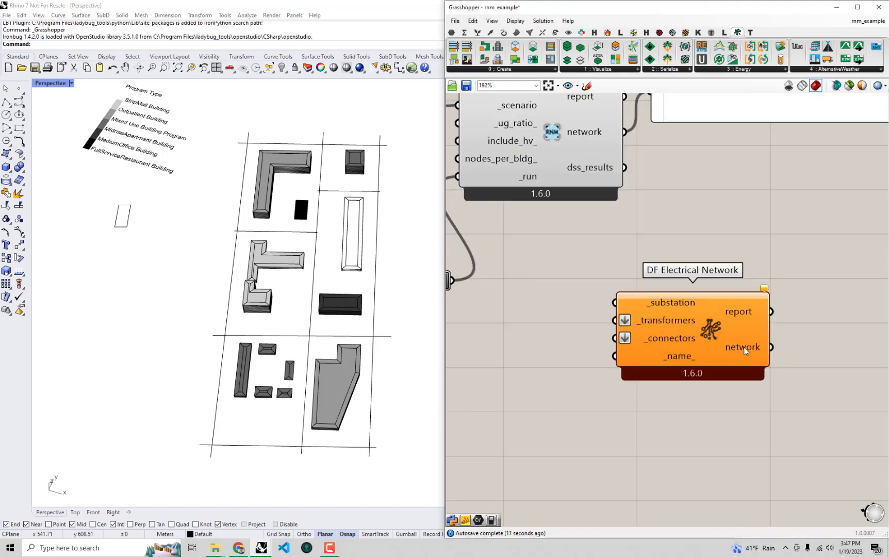
{"action": "right_click_drag", "start_coordinate": [784, 301], "coordinate": [742, 344]}
{"action": "scroll", "coordinate": [742, 348], "scroll_direction": "down", "scroll_amount": 1}
{"action": "left_click_drag", "start_coordinate": [672, 372], "coordinate": [656, 338]}
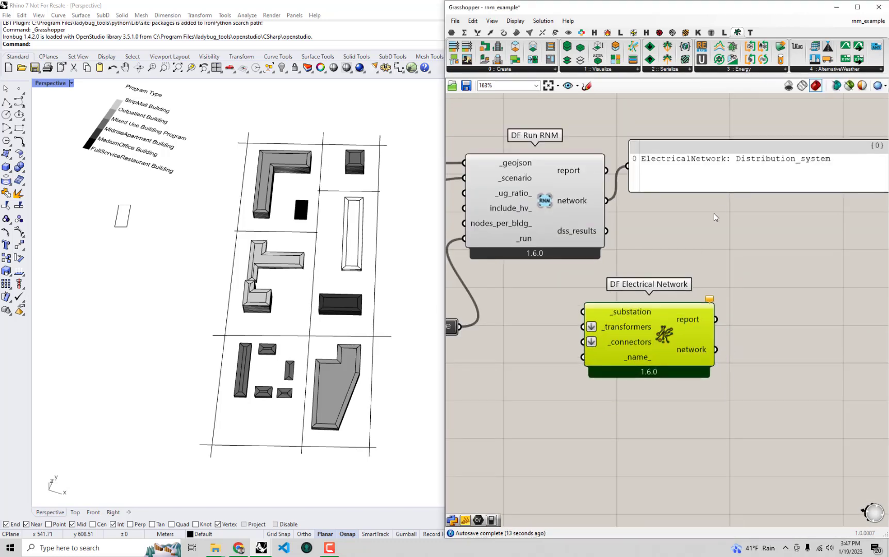
- Compare the network panel with the DF Electrical Network component and delete both from the canvas
{"action": "left_click", "coordinate": [731, 174]}
{"action": "left_click", "coordinate": [692, 332]}
{"action": "left_click", "coordinate": [730, 178]}
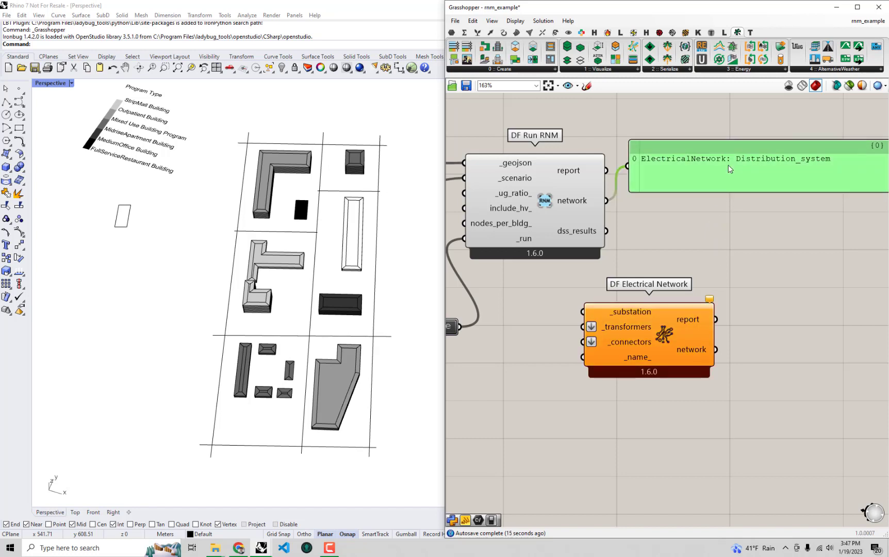
{"action": "left_click", "coordinate": [681, 346]}
{"action": "left_click", "coordinate": [736, 175]}
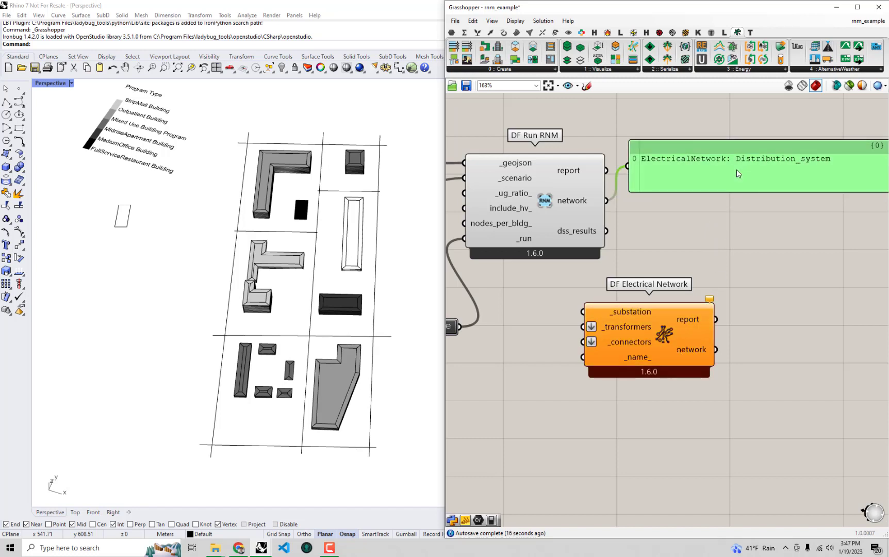
{"action": "left_click", "coordinate": [662, 352]}
{"action": "scroll", "coordinate": [661, 351], "scroll_direction": "down", "scroll_amount": 2}
{"action": "left_click_drag", "start_coordinate": [661, 350], "coordinate": [697, 338]}
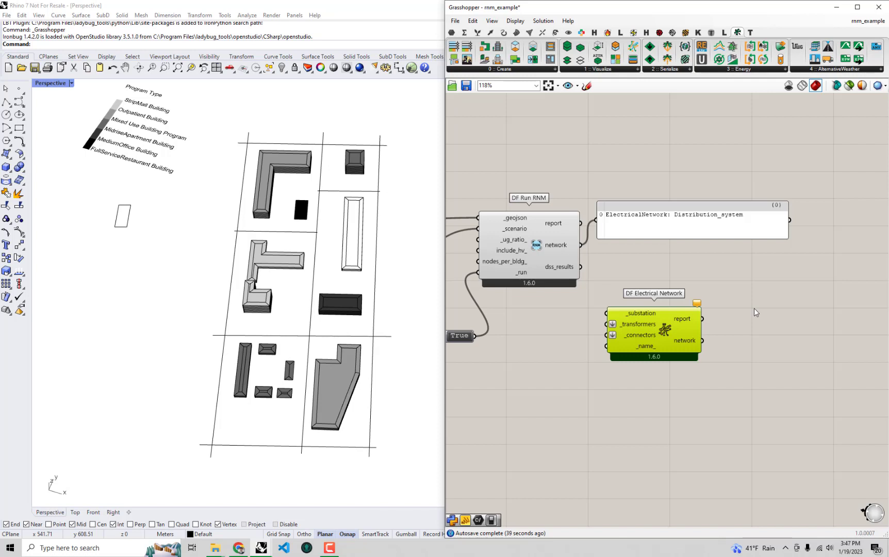
{"action": "left_click_drag", "start_coordinate": [756, 388], "coordinate": [687, 211]}
{"action": "key", "text": "Delete"}
- Add a DF Color Network Attributes component to the empty canvas beyond DF Run RNM
{"action": "left_click", "coordinate": [736, 69]}
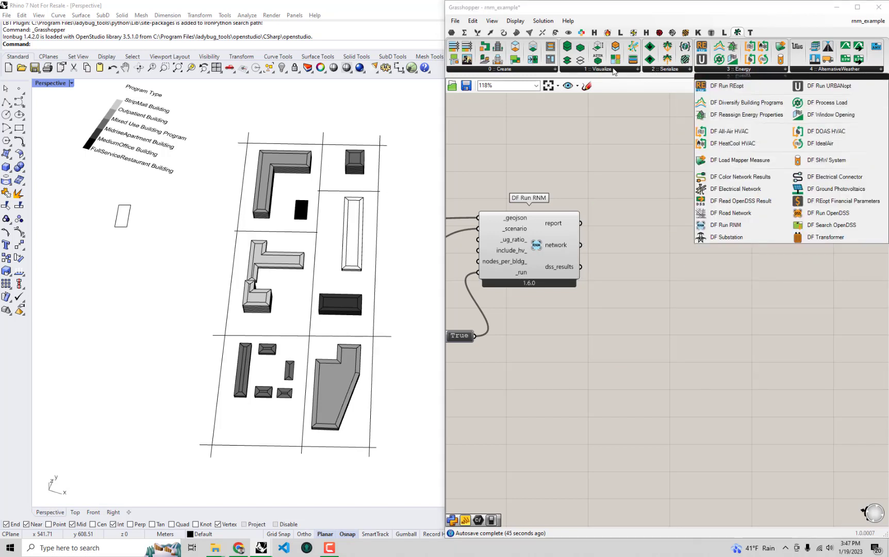
{"action": "left_click", "coordinate": [613, 69]}
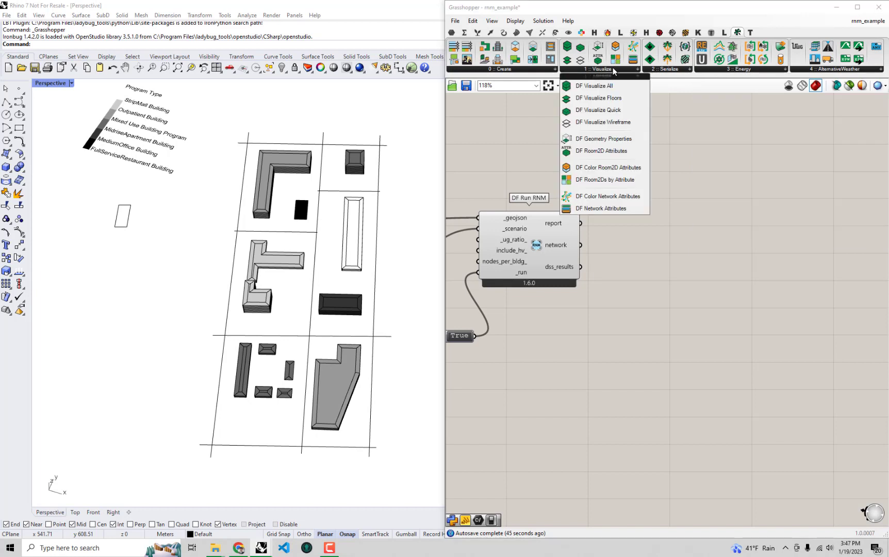
{"action": "left_click", "coordinate": [617, 200]}
{"action": "left_click", "coordinate": [702, 175]}
{"action": "scroll", "coordinate": [666, 249], "scroll_direction": "up", "scroll_amount": 2}
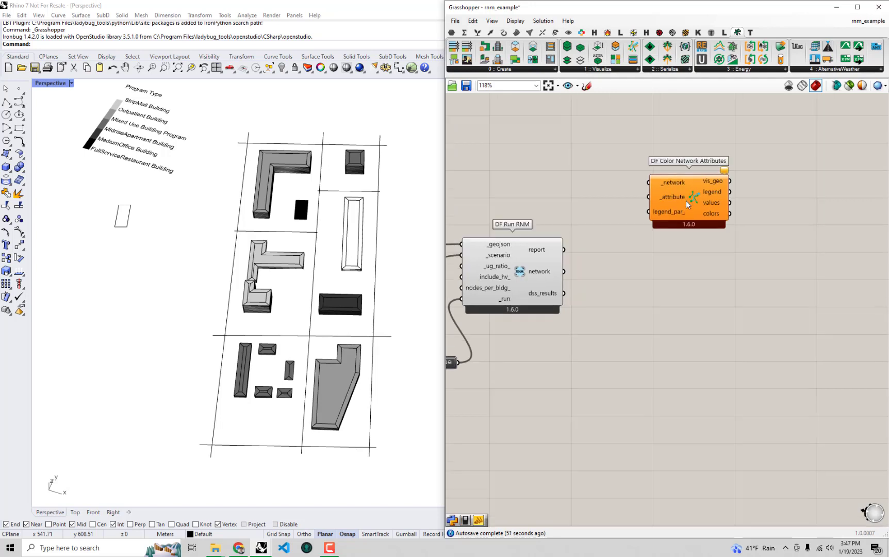
{"action": "right_click_drag", "start_coordinate": [666, 249], "coordinate": [719, 225]}
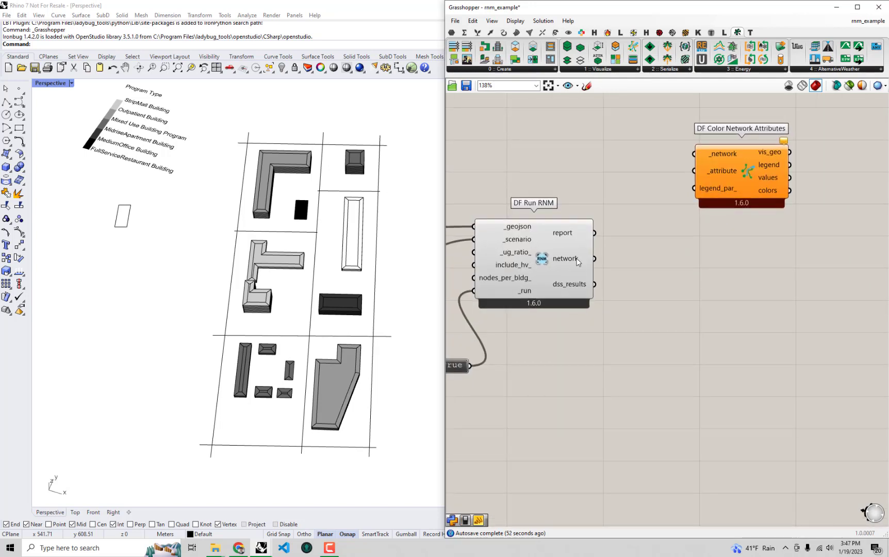
{"action": "left_click", "coordinate": [541, 266]}
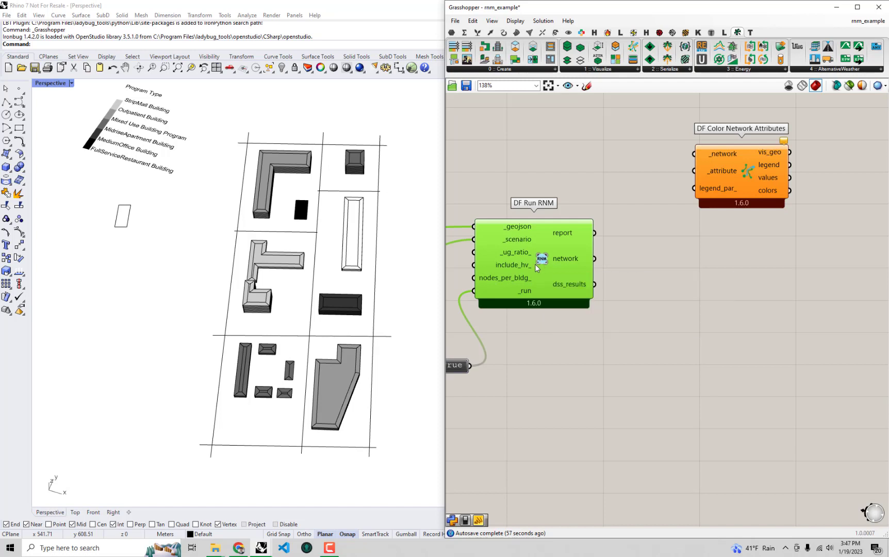
- Connect the network output of DF Run RNM to the _network input of DF Color Network Attributes
{"action": "right_click_drag", "start_coordinate": [578, 268], "coordinate": [580, 273]}
{"action": "left_click_drag", "start_coordinate": [595, 263], "coordinate": [694, 158]}
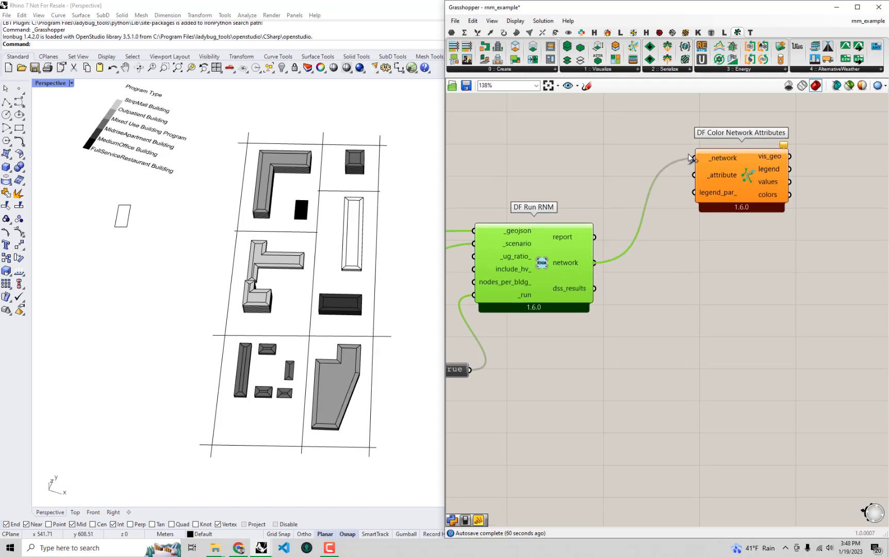
{"action": "right_click_drag", "start_coordinate": [746, 226], "coordinate": [688, 246]}
{"action": "left_click_drag", "start_coordinate": [686, 184], "coordinate": [737, 172]}
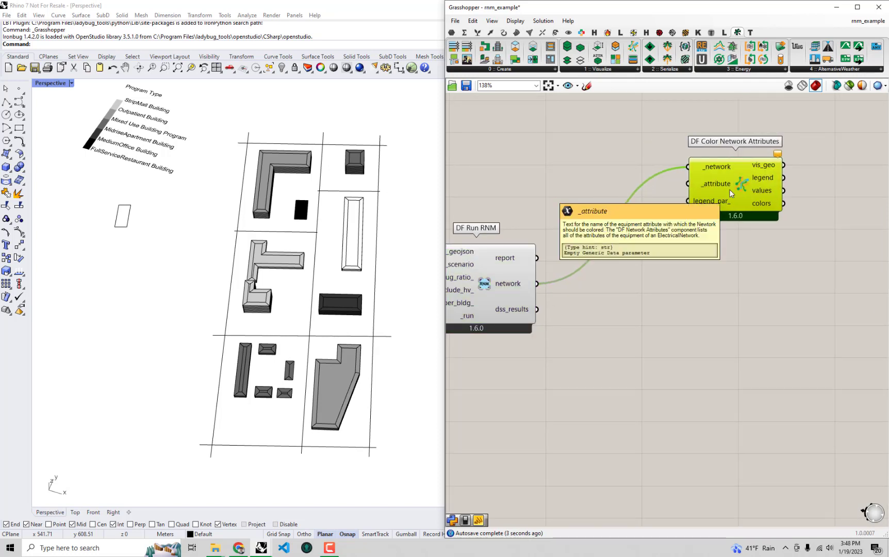
{"action": "left_click", "coordinate": [703, 244]}
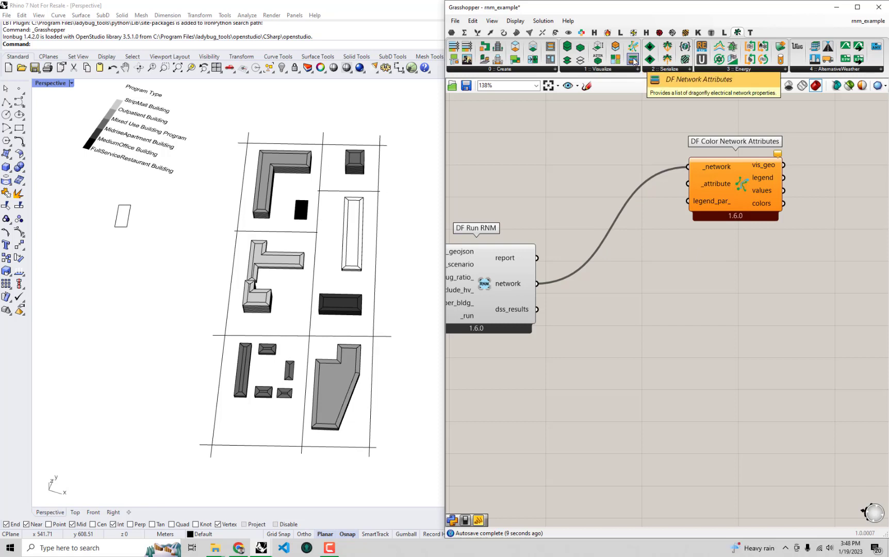
- Add a DF Network Attributes list kept at Nominal Voltage and connect it to the _attribute input of DF Color Network Attributes
{"action": "left_click_drag", "start_coordinate": [634, 61], "coordinate": [560, 160]}
{"action": "left_click", "coordinate": [634, 156]}
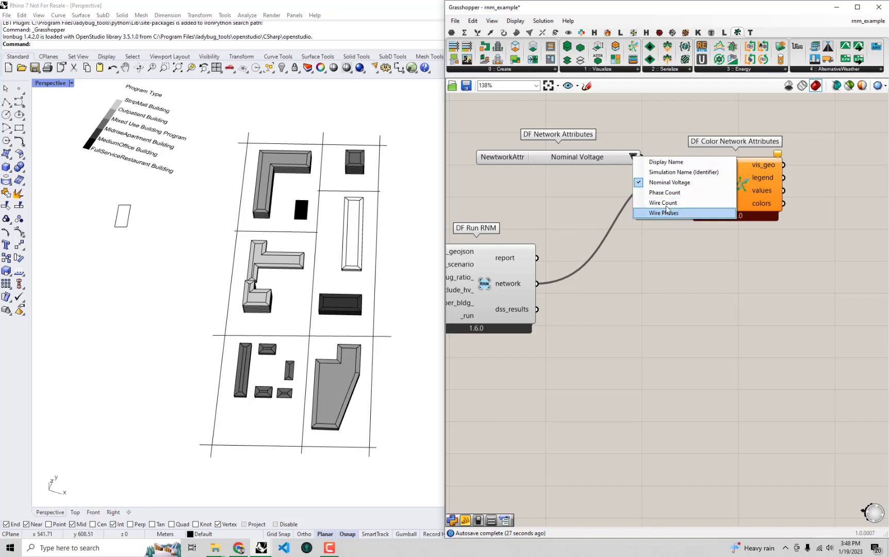
{"action": "left_click", "coordinate": [675, 240]}
{"action": "left_click_drag", "start_coordinate": [601, 158], "coordinate": [627, 183]}
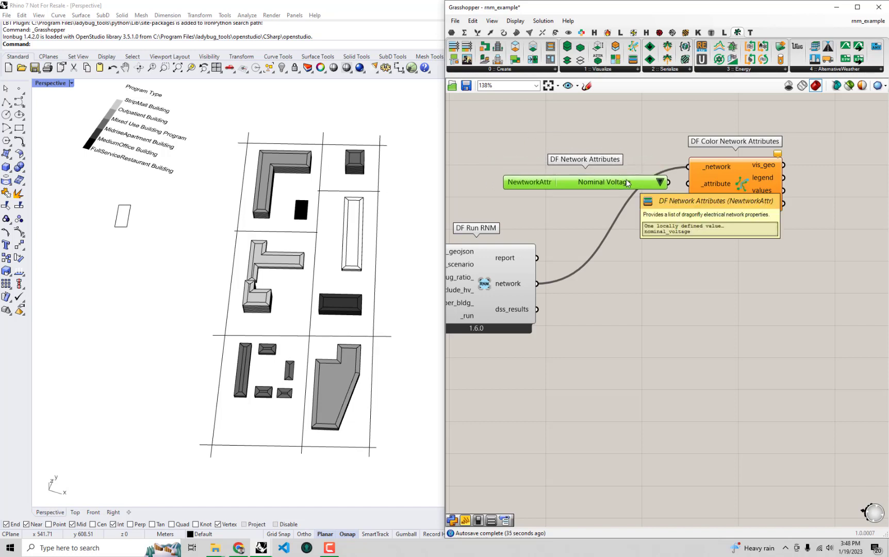
{"action": "right_click_drag", "start_coordinate": [646, 306], "coordinate": [667, 305]}
{"action": "left_click_drag", "start_coordinate": [690, 181], "coordinate": [702, 183]}
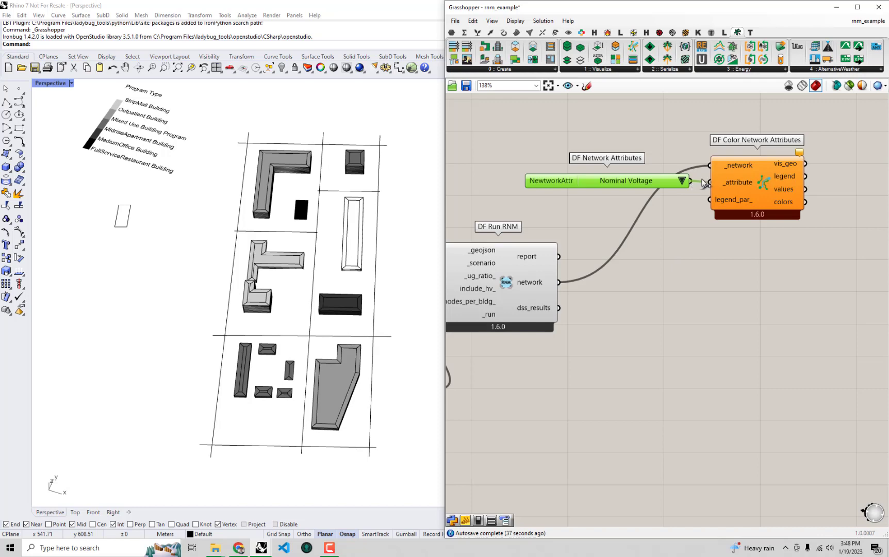
- Turn off the preview of the road Geometry parameter feeding DF Road Network in the Create Street Network group
{"action": "mouse_move", "coordinate": [218, 247]}
{"action": "right_mouse_down"}
{"action": "mouse_move", "coordinate": [230, 265]}
{"action": "mouse_move", "coordinate": [303, 253]}
{"action": "right_mouse_up"}
{"action": "right_click_drag", "start_coordinate": [291, 311], "coordinate": [252, 254]}
{"action": "scroll", "coordinate": [258, 227], "scroll_direction": "up", "scroll_amount": 2}
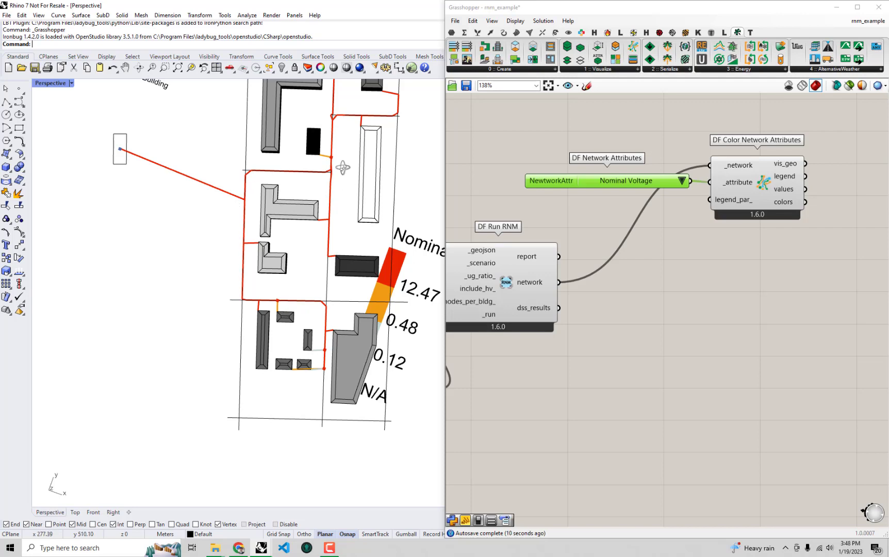
{"action": "right_click_drag", "start_coordinate": [343, 167], "coordinate": [346, 237]}
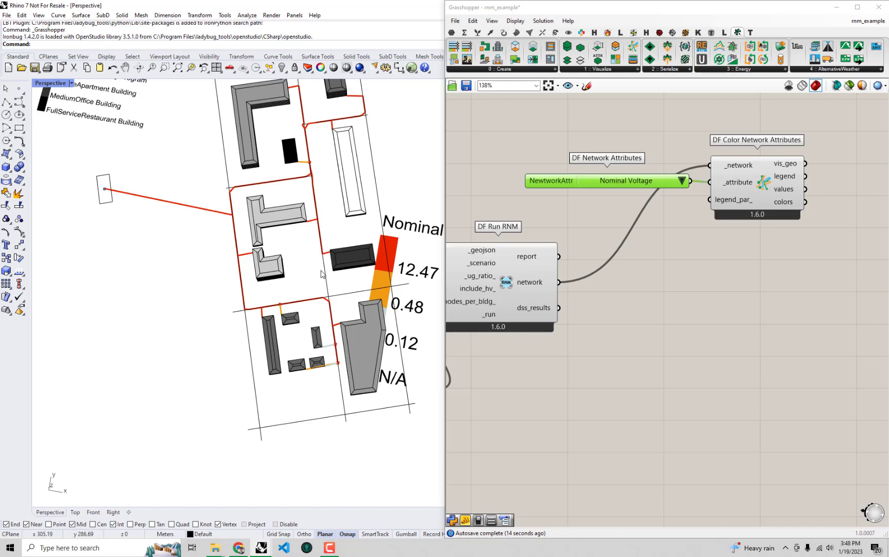
{"action": "right_click_drag", "start_coordinate": [323, 279], "coordinate": [310, 303], "text": "shift"}
{"action": "right_click_drag", "start_coordinate": [552, 318], "coordinate": [745, 287]}
{"action": "scroll", "coordinate": [746, 289], "scroll_direction": "down", "scroll_amount": 4}
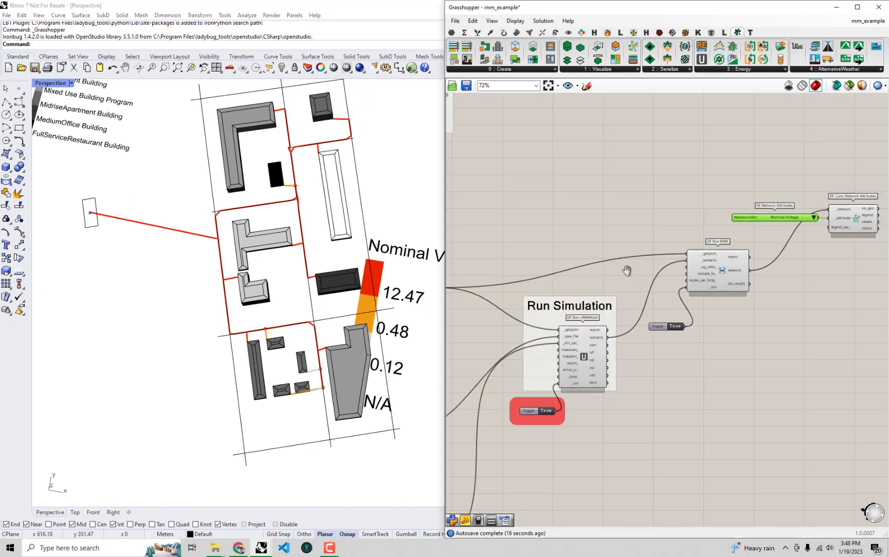
{"action": "right_click_drag", "start_coordinate": [626, 271], "coordinate": [714, 243]}
{"action": "right_click_drag", "start_coordinate": [625, 213], "coordinate": [835, 178]}
{"action": "right_click_drag", "start_coordinate": [505, 338], "coordinate": [722, 317]}
{"action": "scroll", "coordinate": [633, 322], "scroll_direction": "up", "scroll_amount": 3}
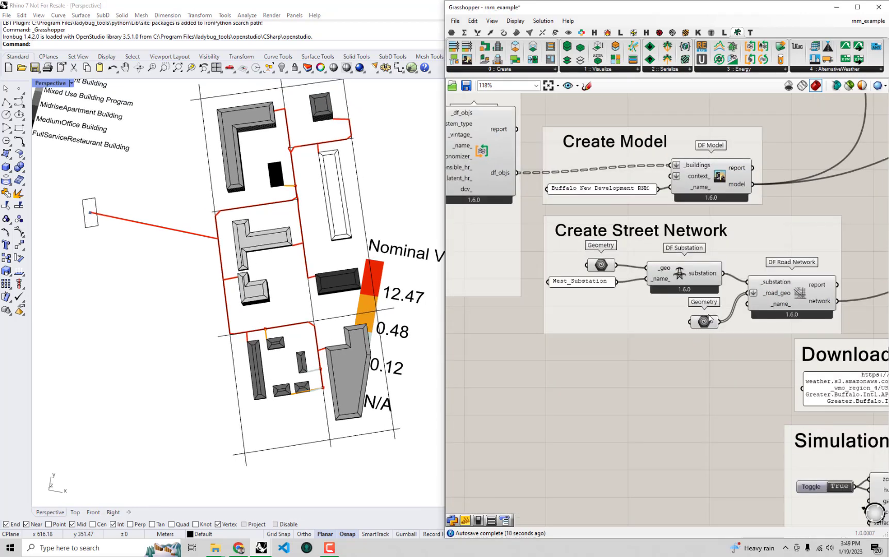
{"action": "left_click", "coordinate": [709, 318]}
{"action": "right_click", "coordinate": [689, 362]}
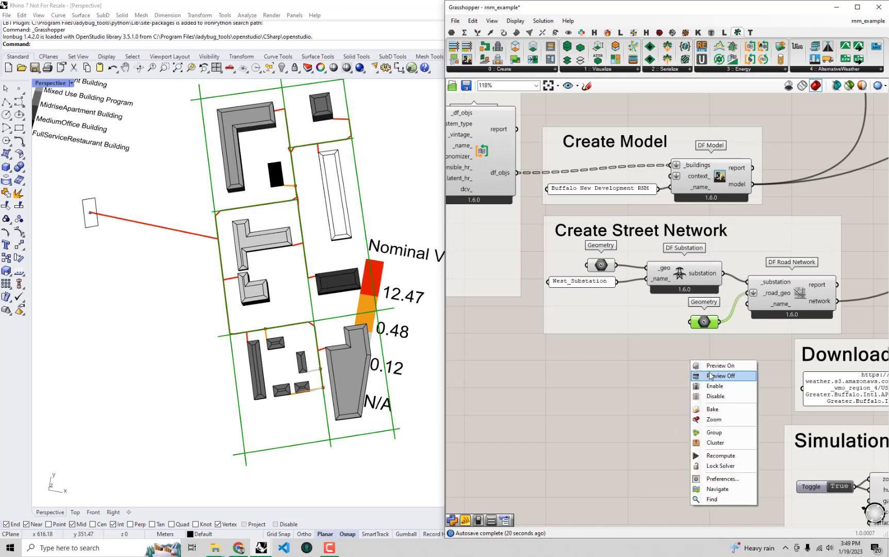
{"action": "left_click", "coordinate": [710, 375]}
- Examine the network colored by nominal voltage around the buildings and return to DF Color Network Attributes on the canvas
{"action": "right_click_drag", "start_coordinate": [384, 307], "coordinate": [320, 346], "text": "shift"}
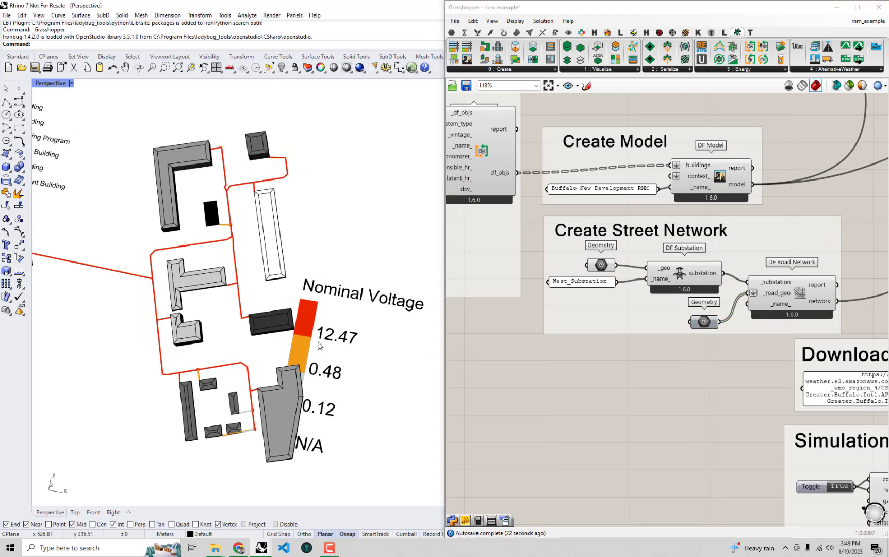
{"action": "mouse_move", "coordinate": [188, 345]}
{"action": "right_mouse_down"}
{"action": "mouse_move", "coordinate": [225, 349]}
{"action": "mouse_move", "coordinate": [188, 329]}
{"action": "right_mouse_up"}
{"action": "right_click_drag", "start_coordinate": [89, 291], "coordinate": [194, 287], "text": "shift"}
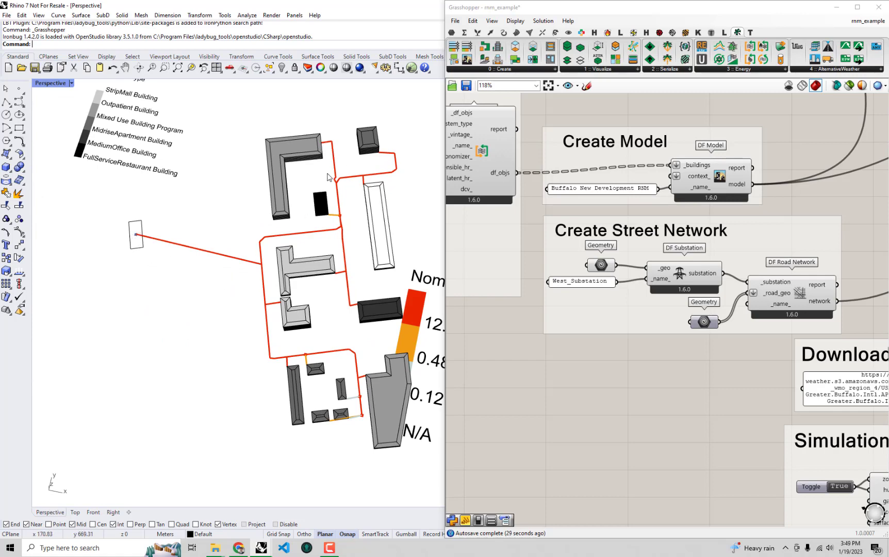
{"action": "right_click_drag", "start_coordinate": [342, 246], "coordinate": [248, 196], "text": "shift"}
{"action": "right_click_drag", "start_coordinate": [787, 345], "coordinate": [643, 325]}
{"action": "scroll", "coordinate": [648, 324], "scroll_direction": "down", "scroll_amount": 2}
{"action": "right_click_drag", "start_coordinate": [797, 311], "coordinate": [610, 302]}
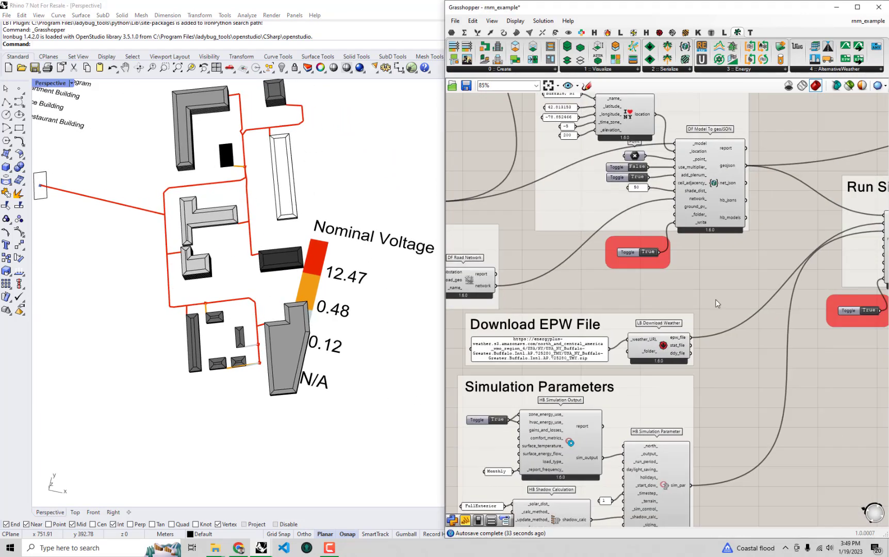
{"action": "mouse_move", "coordinate": [870, 305]}
{"action": "right_mouse_down"}
{"action": "mouse_move", "coordinate": [719, 304]}
{"action": "mouse_move", "coordinate": [724, 311]}
{"action": "right_mouse_up"}
{"action": "right_click_drag", "start_coordinate": [863, 286], "coordinate": [727, 337]}
{"action": "scroll", "coordinate": [843, 181], "scroll_direction": "up", "scroll_amount": 2}
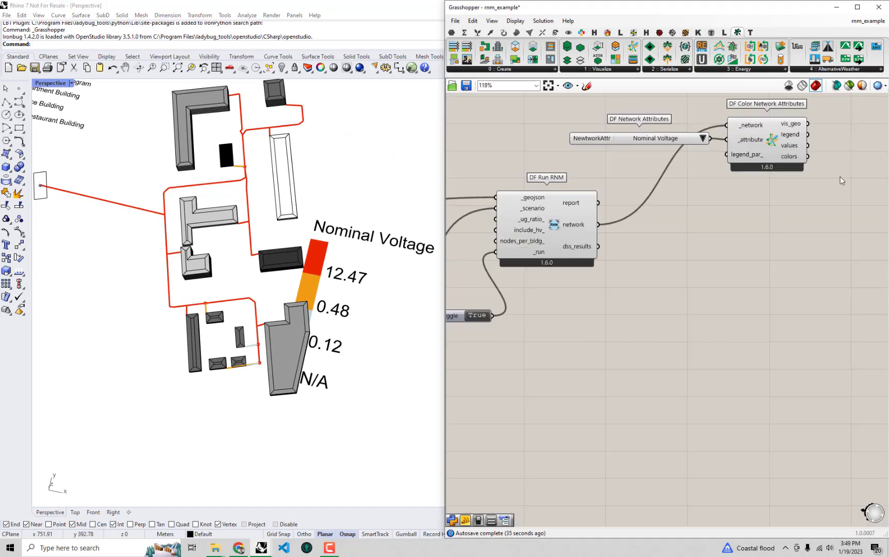
{"action": "right_click_drag", "start_coordinate": [842, 181], "coordinate": [795, 194]}
{"action": "mouse_move", "coordinate": [269, 345]}
{"action": "right_mouse_down"}
{"action": "mouse_move", "coordinate": [300, 320]}
{"action": "mouse_move", "coordinate": [278, 311]}
{"action": "mouse_move", "coordinate": [277, 367]}
{"action": "right_mouse_up"}
{"action": "right_click_drag", "start_coordinate": [745, 267], "coordinate": [708, 299]}
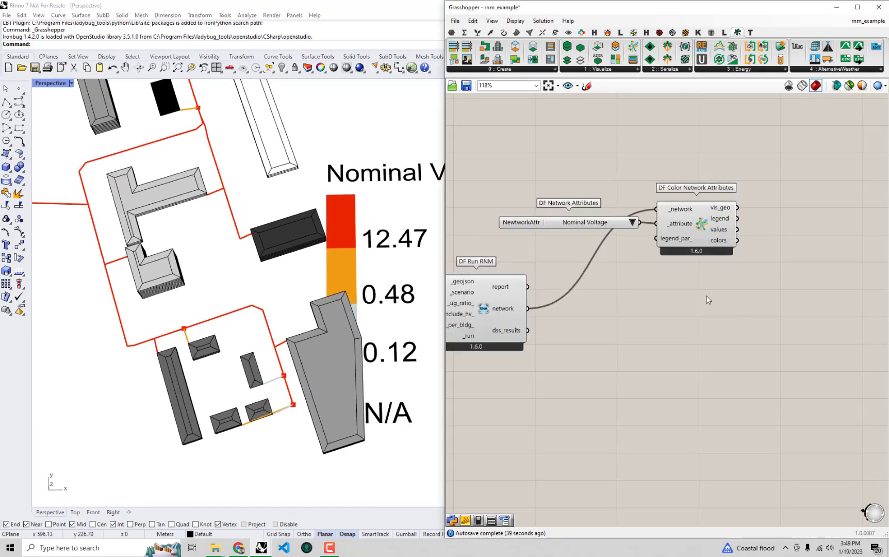
- Add an LB Legend Parameters component to the canvas above DF Network Attributes
{"action": "left_click", "coordinate": [659, 32]}
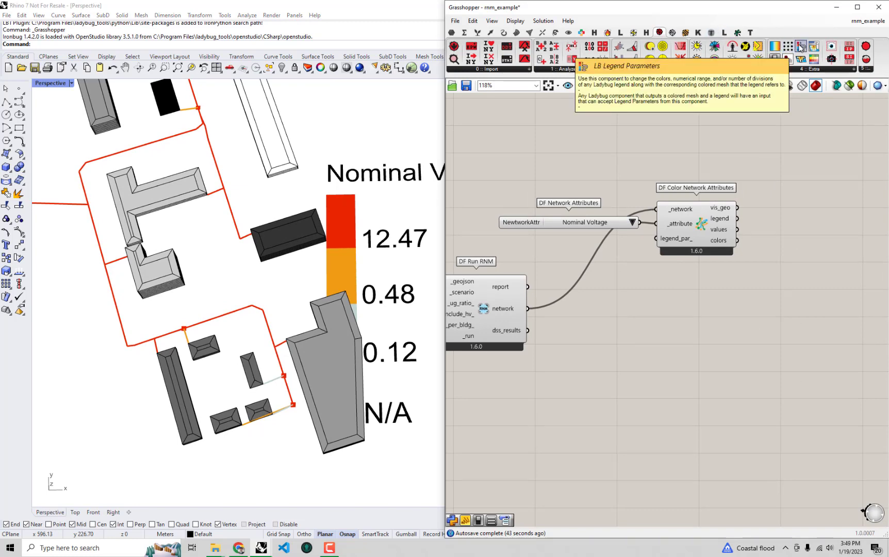
{"action": "left_click_drag", "start_coordinate": [801, 46], "coordinate": [591, 154]}
{"action": "right_click_drag", "start_coordinate": [592, 155], "coordinate": [612, 208]}
{"action": "left_click_drag", "start_coordinate": [612, 209], "coordinate": [615, 174]}
{"action": "right_click_drag", "start_coordinate": [674, 157], "coordinate": [712, 161]}
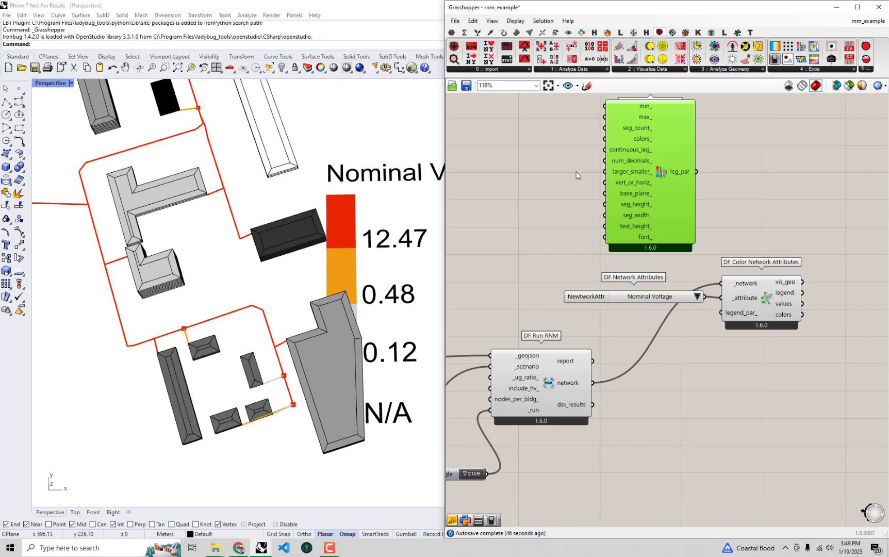
- Add a Point parameter beside LB Legend Parameters and set it to one point in the empty space east of the buildings
{"action": "double_click", "coordinate": [567, 198]}
{"action": "type", "text": "point"}
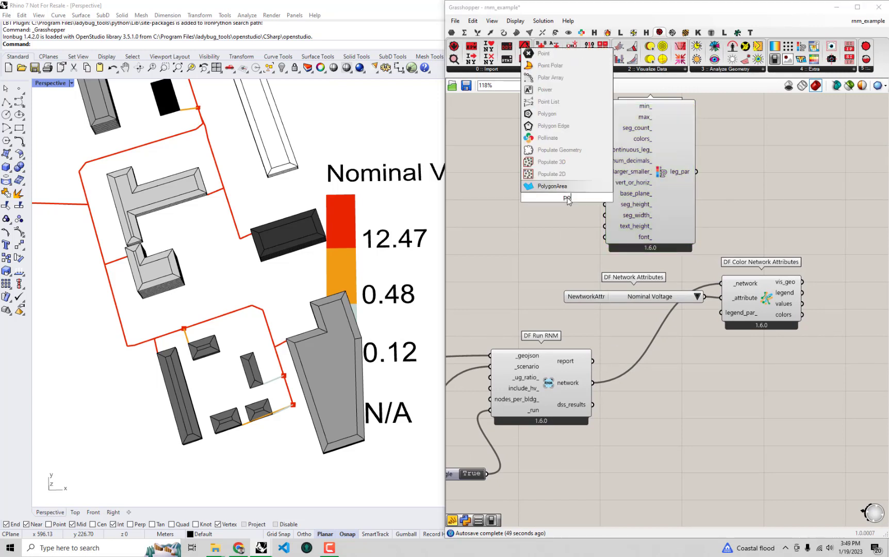
{"action": "key", "text": "Return"}
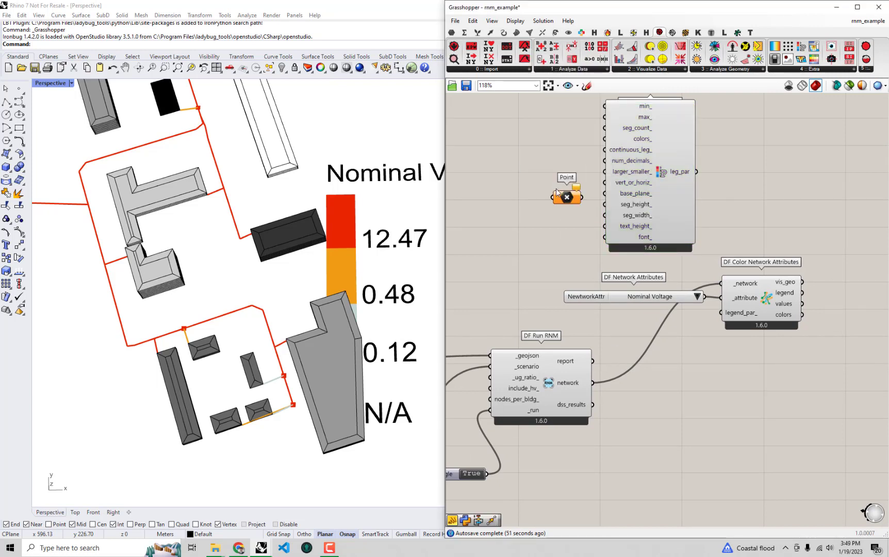
{"action": "right_click", "coordinate": [561, 199]}
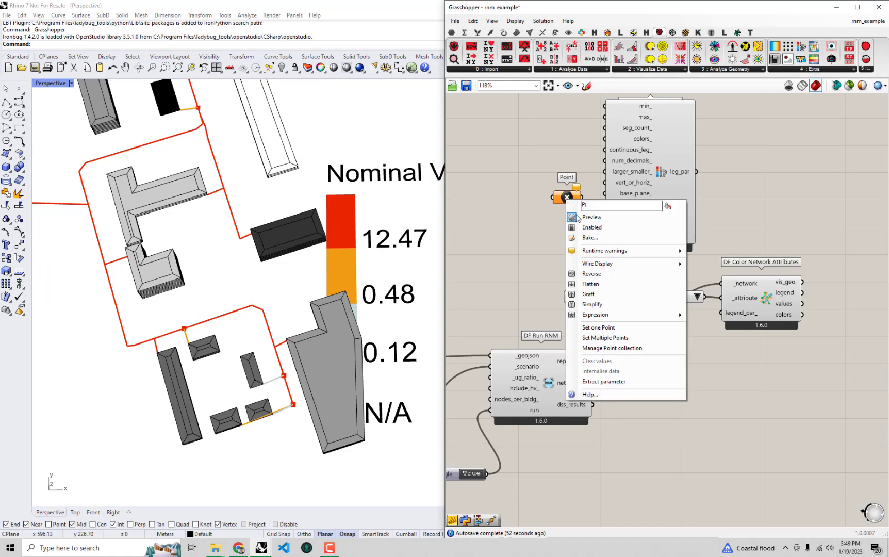
{"action": "left_click", "coordinate": [603, 330]}
{"action": "left_click", "coordinate": [407, 409]}
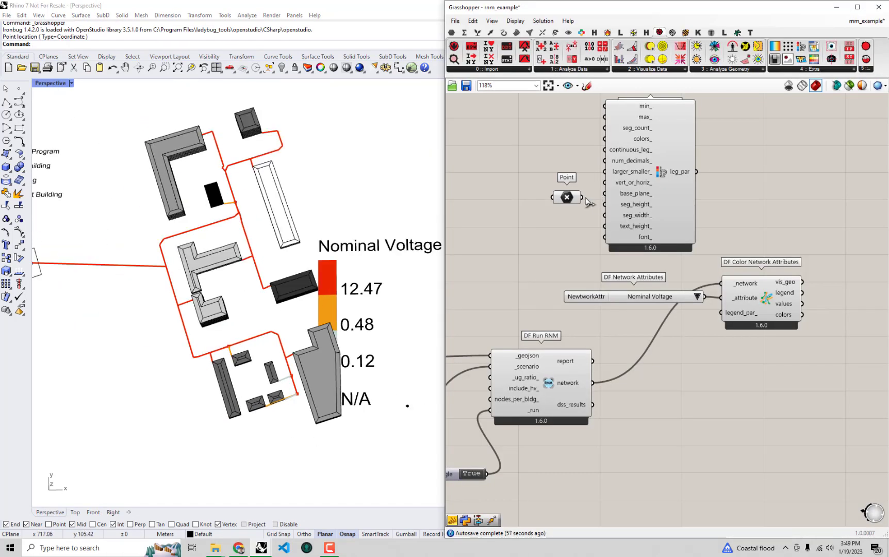
- Connect the Point to base_plane_ of LB Legend Parameters and its leg_par output to legend_par_ of DF Color Network Attributes
{"action": "left_click_drag", "start_coordinate": [582, 197], "coordinate": [606, 193]}
{"action": "left_click_drag", "start_coordinate": [695, 172], "coordinate": [722, 314]}
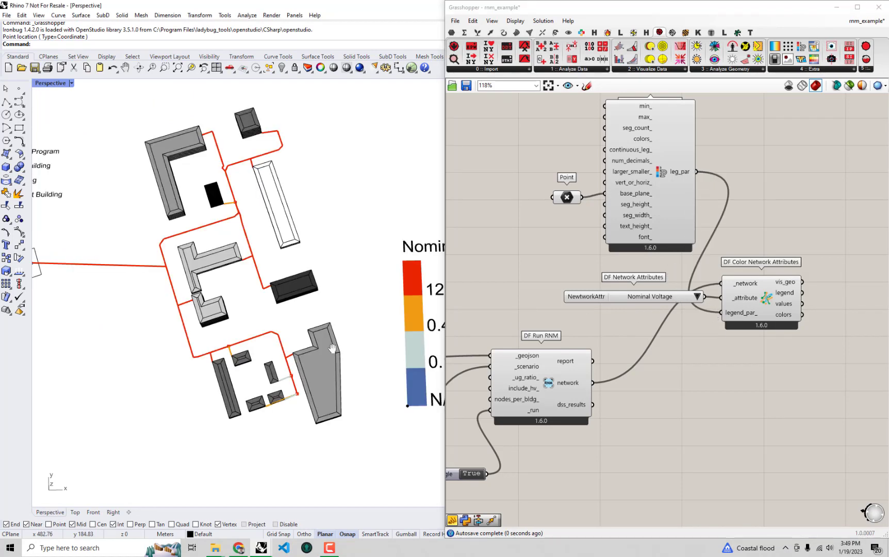
{"action": "scroll", "coordinate": [299, 317], "scroll_direction": "down", "scroll_amount": 5}
{"action": "right_click_drag", "start_coordinate": [300, 306], "coordinate": [264, 306], "text": "shift"}
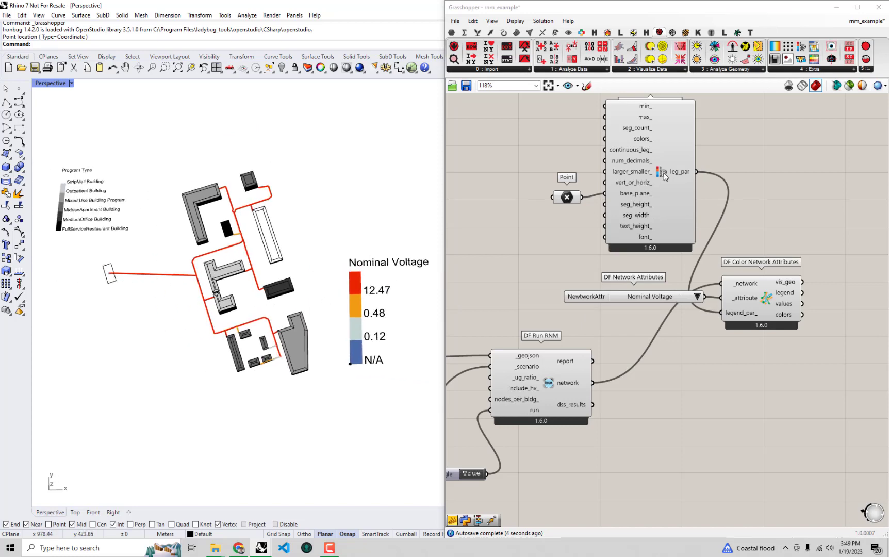
- Move LB Legend Parameters and its Point together to below DF Color Network Attributes
{"action": "left_click_drag", "start_coordinate": [663, 173], "coordinate": [664, 177]}
{"action": "left_click_drag", "start_coordinate": [784, 217], "coordinate": [458, 151]}
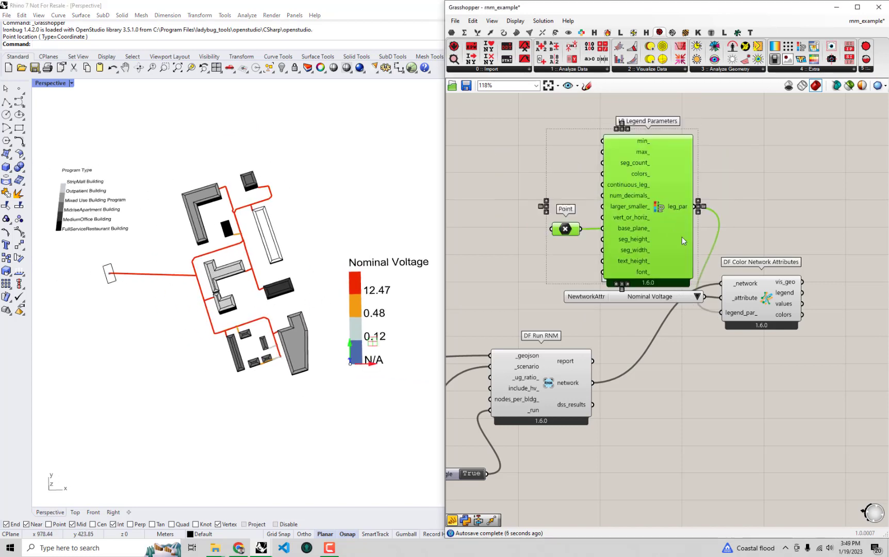
{"action": "left_click_drag", "start_coordinate": [682, 237], "coordinate": [781, 407]}
- Group the network coloring, attribute list, legend and point components and place the group above DF Run RNM
{"action": "left_click_drag", "start_coordinate": [839, 498], "coordinate": [631, 222]}
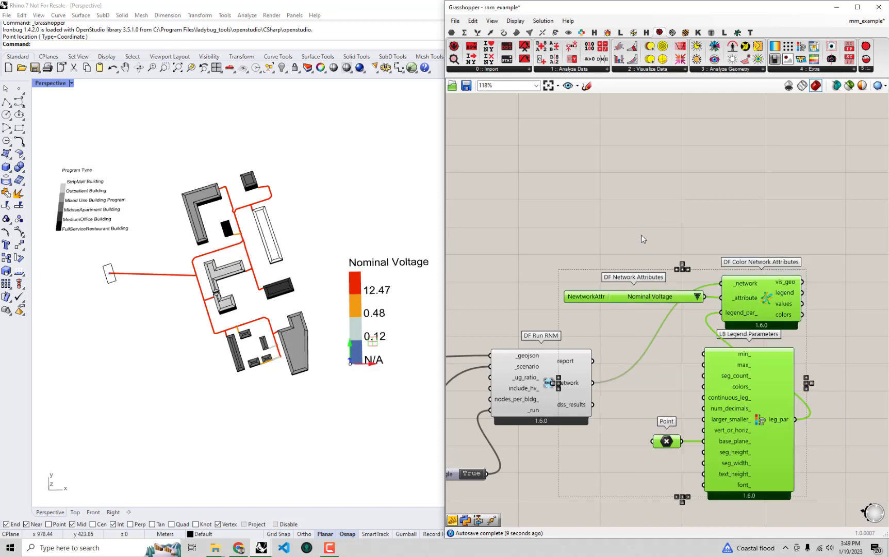
{"action": "key", "text": "ctrl+g"}
{"action": "left_click_drag", "start_coordinate": [644, 351], "coordinate": [612, 148]}
{"action": "right_click_drag", "start_coordinate": [620, 199], "coordinate": [599, 281]}
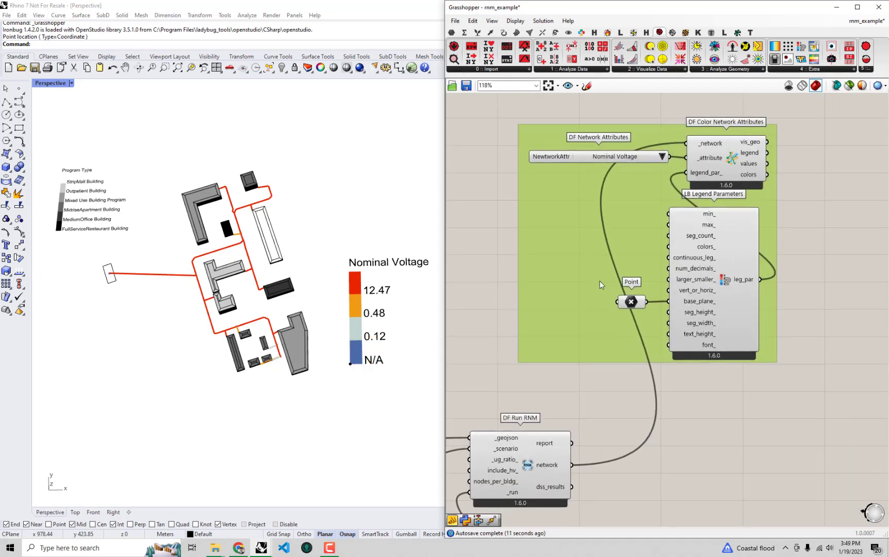
{"action": "left_click_drag", "start_coordinate": [592, 222], "coordinate": [665, 255]}
{"action": "right_click_drag", "start_coordinate": [647, 265], "coordinate": [553, 227]}
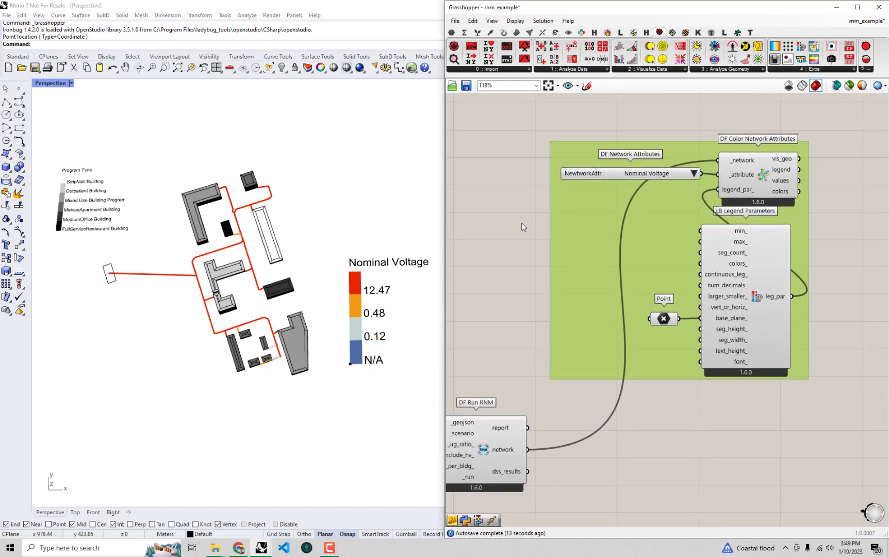
{"action": "left_click", "coordinate": [483, 234]}
- Turn off the preview of the Point parameter that positions the legend
{"action": "left_click", "coordinate": [664, 318]}
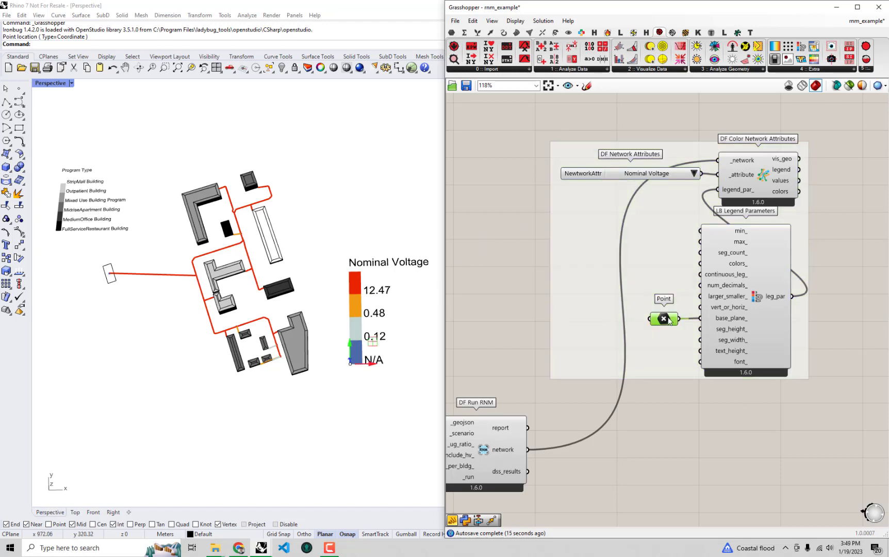
{"action": "right_click", "coordinate": [540, 258]}
{"action": "left_click", "coordinate": [532, 268]}
- Examine the network lines and the square node serving the small building up close against the Nominal Voltage legend colors
{"action": "right_click_drag", "start_coordinate": [405, 271], "coordinate": [404, 277]}
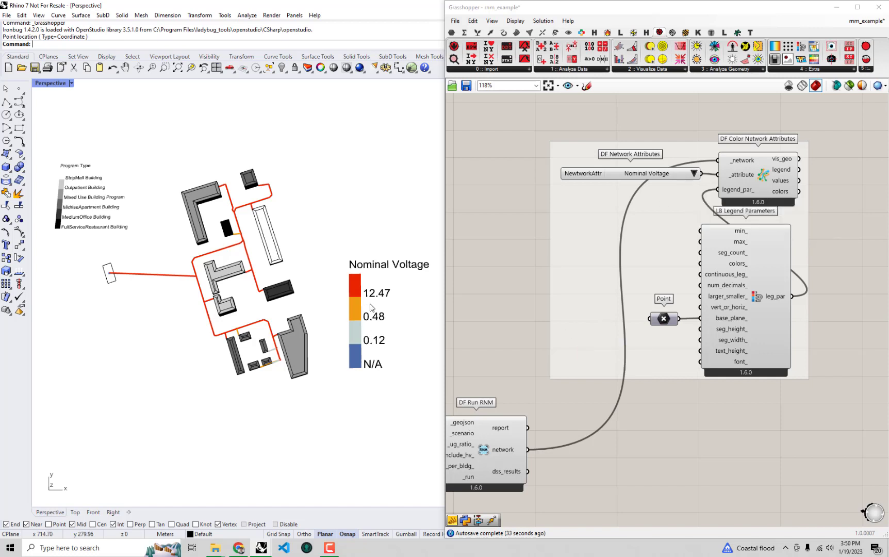
{"action": "scroll", "coordinate": [324, 293], "scroll_direction": "up", "scroll_amount": 2}
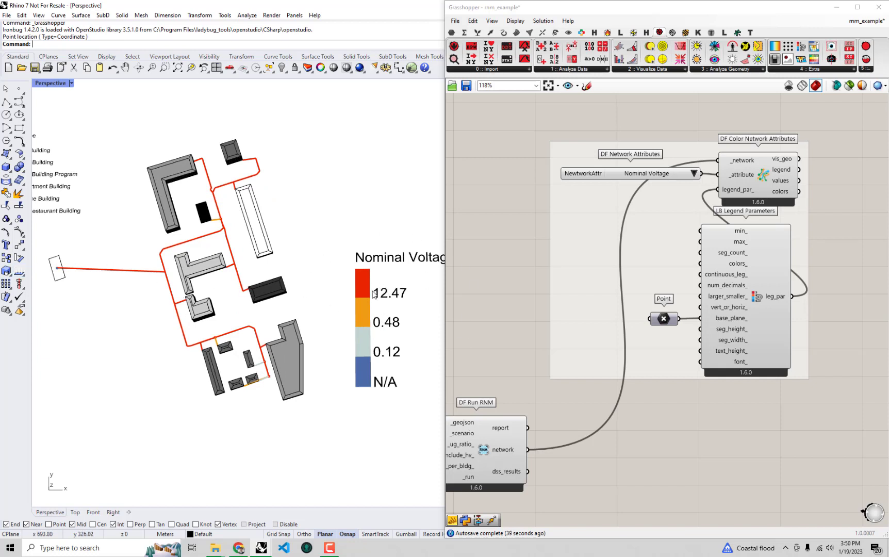
{"action": "right_click_drag", "start_coordinate": [262, 311], "coordinate": [262, 317], "text": "shift"}
{"action": "scroll", "coordinate": [162, 280], "scroll_direction": "up", "scroll_amount": 3}
{"action": "scroll", "coordinate": [122, 289], "scroll_direction": "down", "scroll_amount": 2}
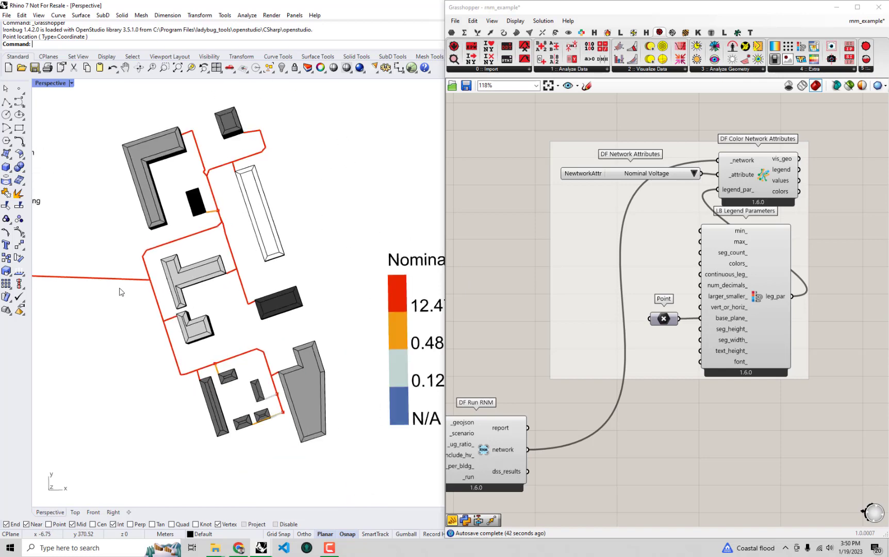
{"action": "right_click_drag", "start_coordinate": [176, 290], "coordinate": [206, 287], "text": "shift"}
{"action": "scroll", "coordinate": [229, 315], "scroll_direction": "up", "scroll_amount": 6}
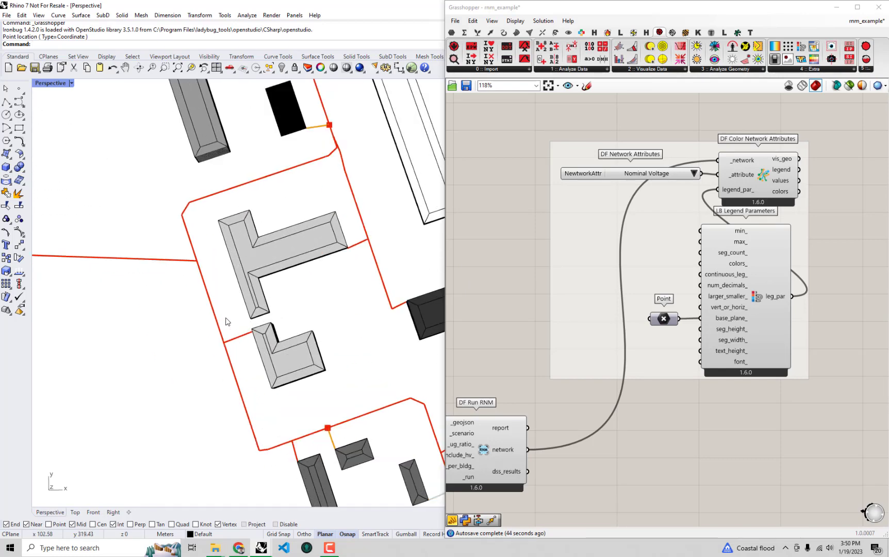
{"action": "right_click_drag", "start_coordinate": [237, 317], "coordinate": [280, 265]}
{"action": "scroll", "coordinate": [346, 170], "scroll_direction": "down", "scroll_amount": 4}
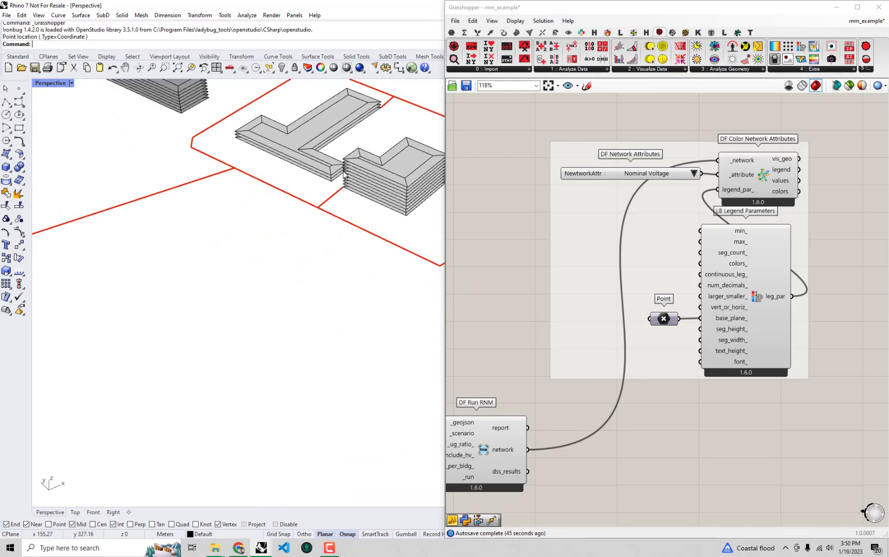
{"action": "right_click_drag", "start_coordinate": [361, 167], "coordinate": [247, 226], "text": "shift"}
{"action": "scroll", "coordinate": [291, 342], "scroll_direction": "up", "scroll_amount": 4}
{"action": "right_click_drag", "start_coordinate": [289, 282], "coordinate": [272, 332]}
{"action": "scroll", "coordinate": [246, 318], "scroll_direction": "up", "scroll_amount": 5}
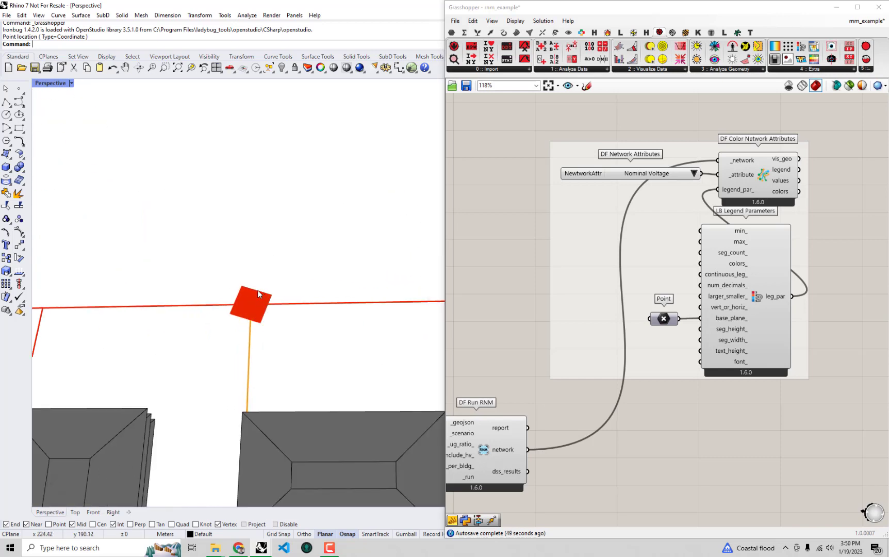
- Compare the service line between the square node and the small building with the Nominal Voltage legend colors
{"action": "scroll", "coordinate": [257, 305], "scroll_direction": "down", "scroll_amount": 2}
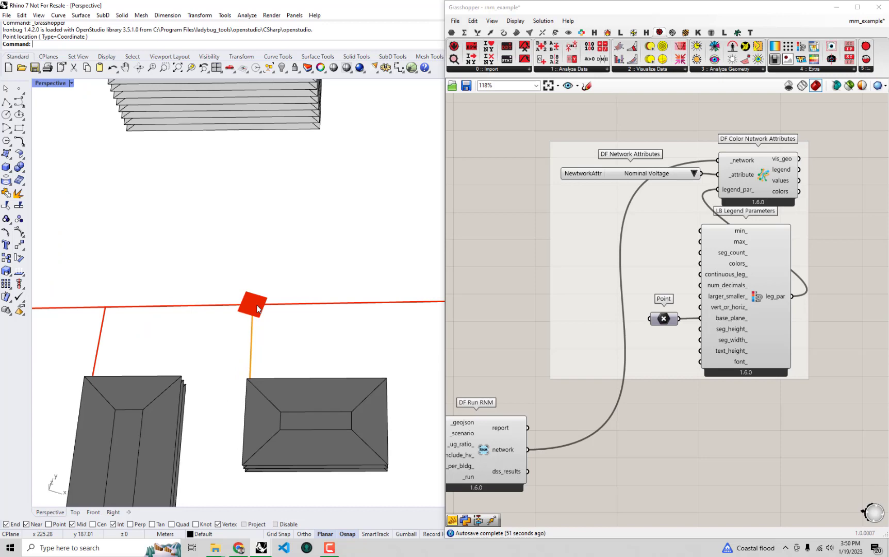
{"action": "scroll", "coordinate": [258, 308], "scroll_direction": "down", "scroll_amount": 4}
{"action": "scroll", "coordinate": [182, 317], "scroll_direction": "up", "scroll_amount": 3}
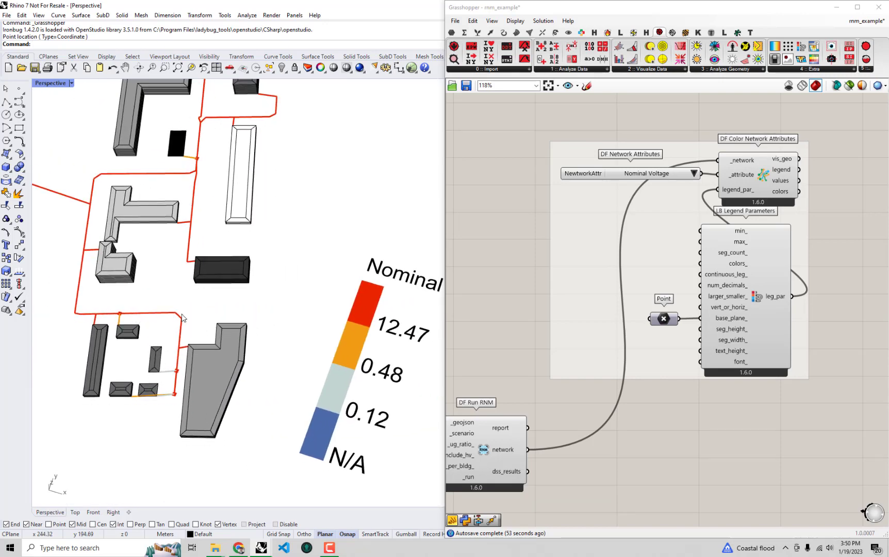
{"action": "right_click_drag", "start_coordinate": [371, 308], "coordinate": [321, 278], "text": "shift"}
{"action": "right_click_drag", "start_coordinate": [236, 321], "coordinate": [346, 327], "text": "shift"}
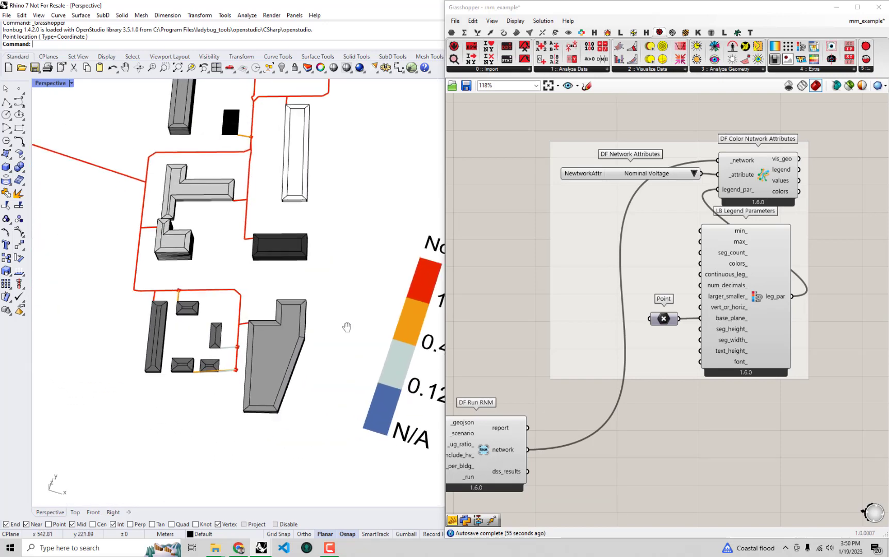
{"action": "scroll", "coordinate": [180, 291], "scroll_direction": "up", "scroll_amount": 5}
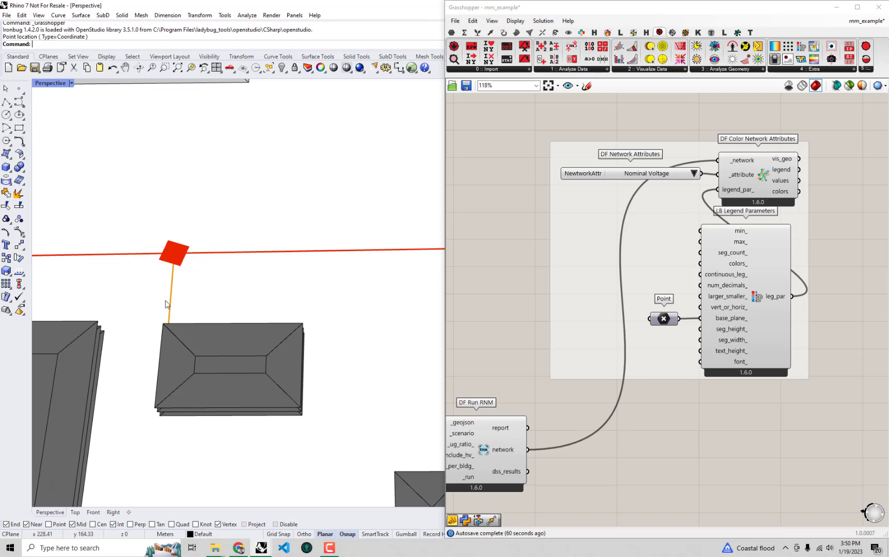
{"action": "scroll", "coordinate": [172, 306], "scroll_direction": "down", "scroll_amount": 10}
{"action": "right_click_drag", "start_coordinate": [344, 317], "coordinate": [153, 263], "text": "shift"}
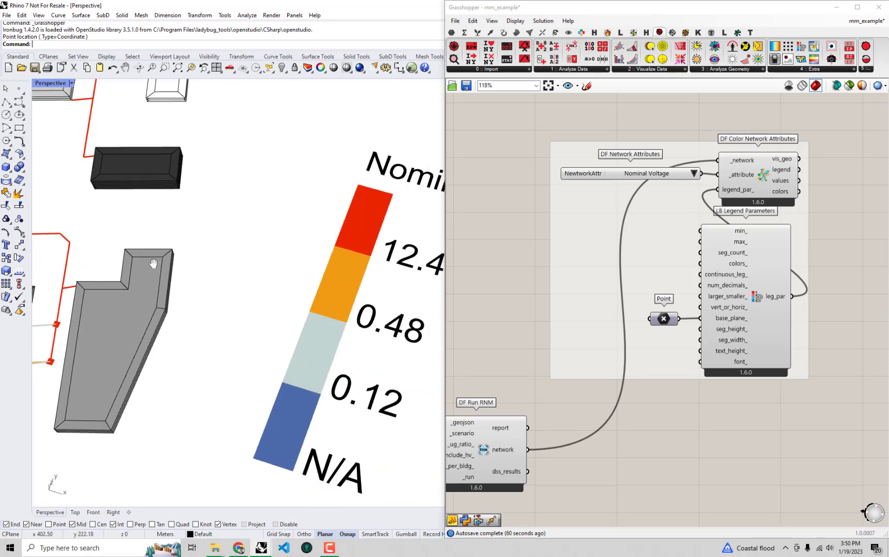
- Examine the two square nodes and service lines beside the large irregular building against the Nominal Voltage legend
{"action": "scroll", "coordinate": [182, 274], "scroll_direction": "down", "scroll_amount": 3}
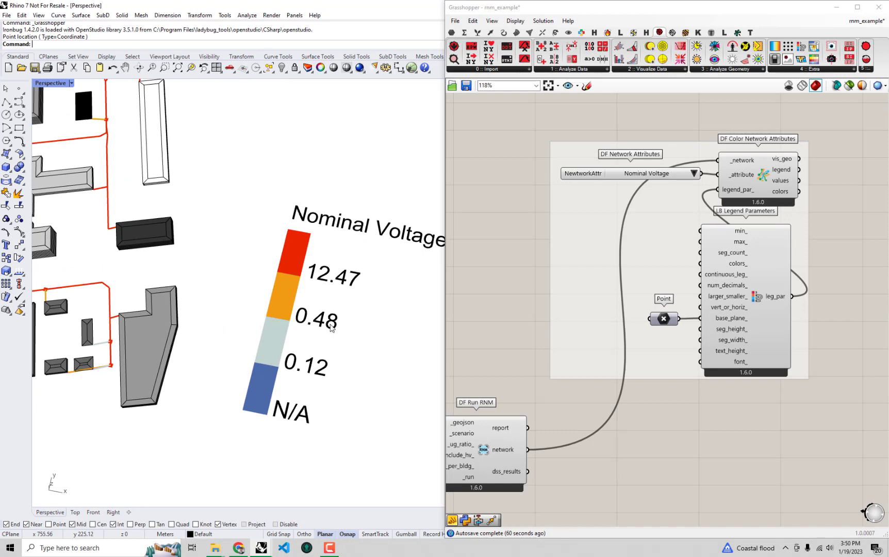
{"action": "scroll", "coordinate": [334, 306], "scroll_direction": "down", "scroll_amount": 1}
{"action": "scroll", "coordinate": [279, 301], "scroll_direction": "up", "scroll_amount": 2}
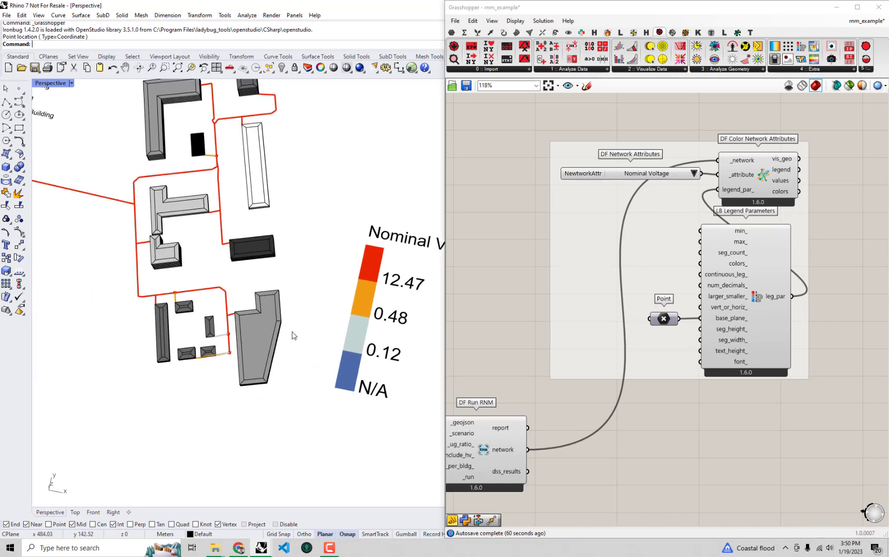
{"action": "scroll", "coordinate": [264, 357], "scroll_direction": "up", "scroll_amount": 4}
{"action": "scroll", "coordinate": [263, 357], "scroll_direction": "up", "scroll_amount": 3}
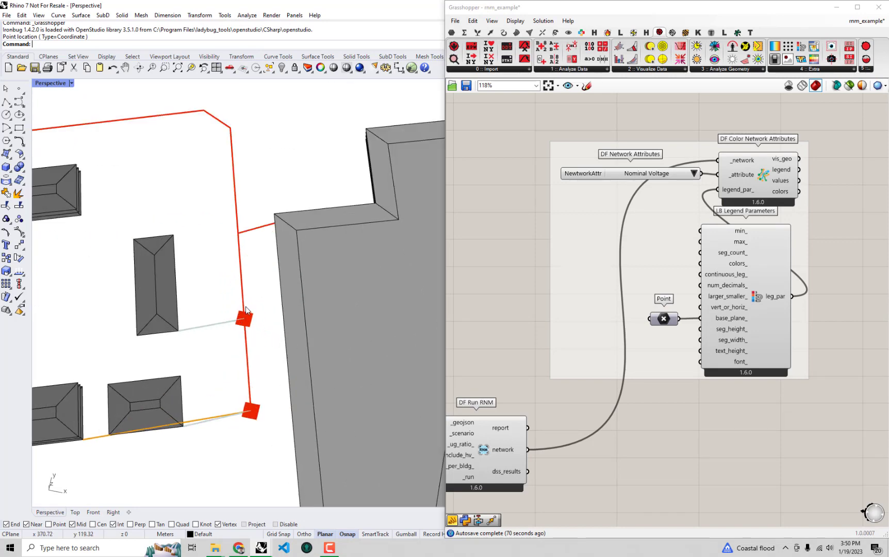
{"action": "scroll", "coordinate": [203, 330], "scroll_direction": "down", "scroll_amount": 6}
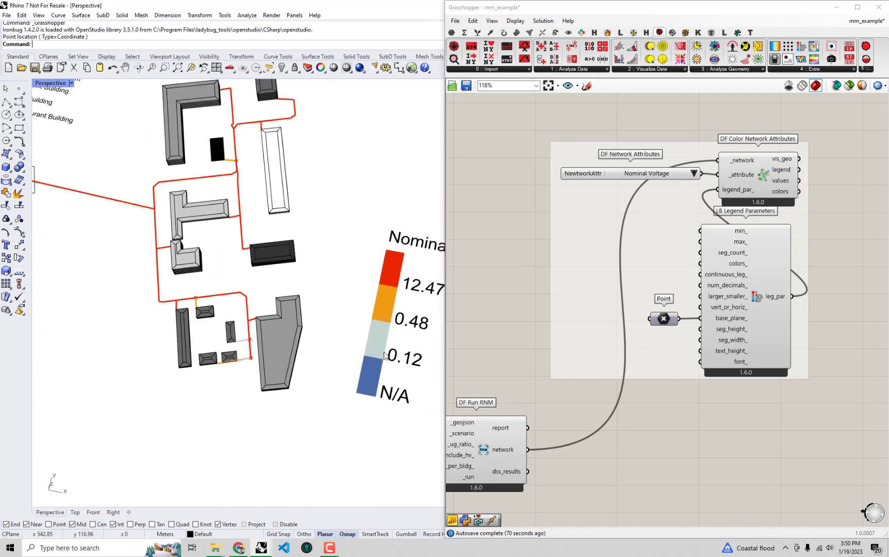
{"action": "scroll", "coordinate": [253, 321], "scroll_direction": "down", "scroll_amount": 3}
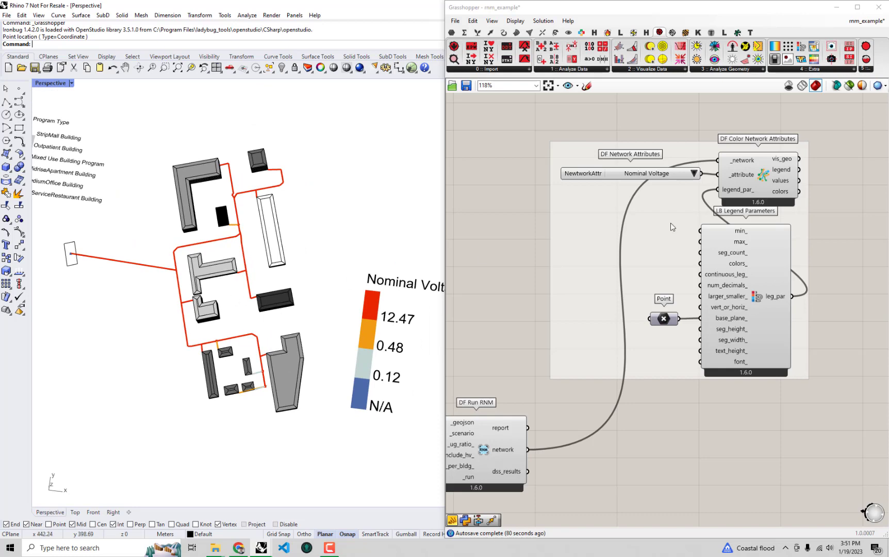
- Color the network by Phase Count and inspect the nodes and lines serving the small buildings up close
{"action": "left_click", "coordinate": [694, 174]}
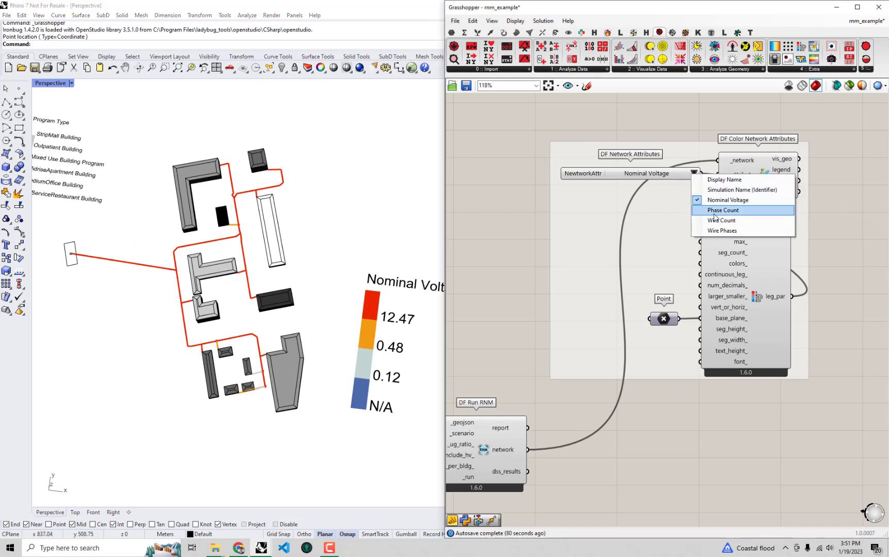
{"action": "left_click", "coordinate": [717, 214]}
{"action": "right_click_drag", "start_coordinate": [284, 301], "coordinate": [250, 306]}
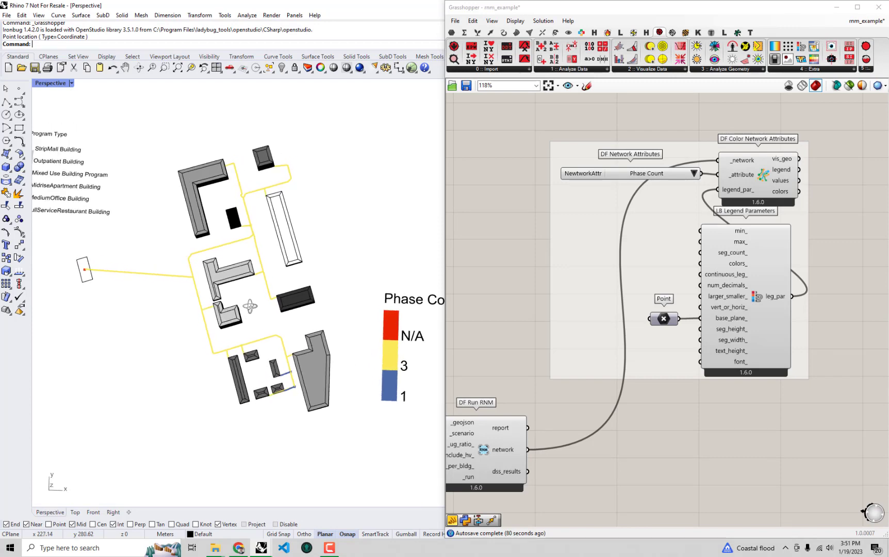
{"action": "right_click_drag", "start_coordinate": [321, 344], "coordinate": [312, 335], "text": "shift"}
{"action": "scroll", "coordinate": [270, 375], "scroll_direction": "up", "scroll_amount": 12}
{"action": "scroll", "coordinate": [267, 344], "scroll_direction": "down", "scroll_amount": 10}
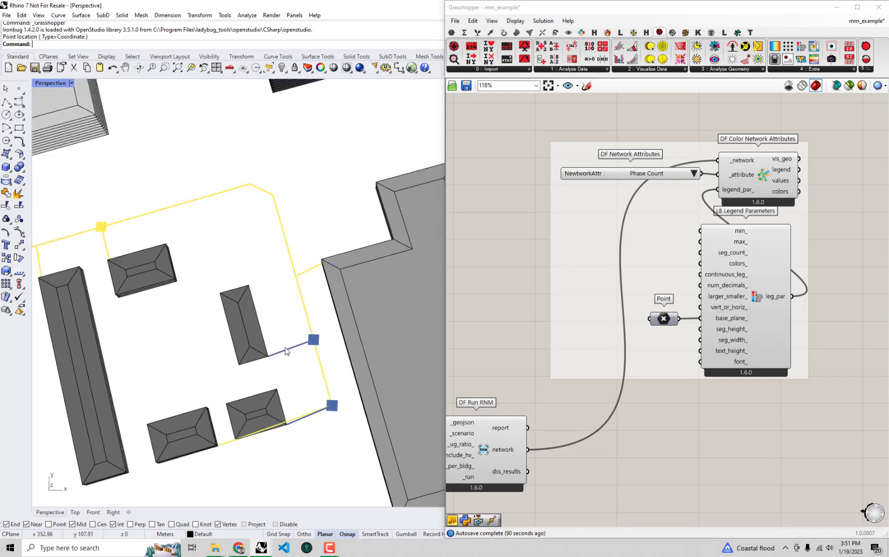
{"action": "right_click_drag", "start_coordinate": [367, 388], "coordinate": [232, 390], "text": "shift"}
{"action": "scroll", "coordinate": [232, 390], "scroll_direction": "down", "scroll_amount": 3}
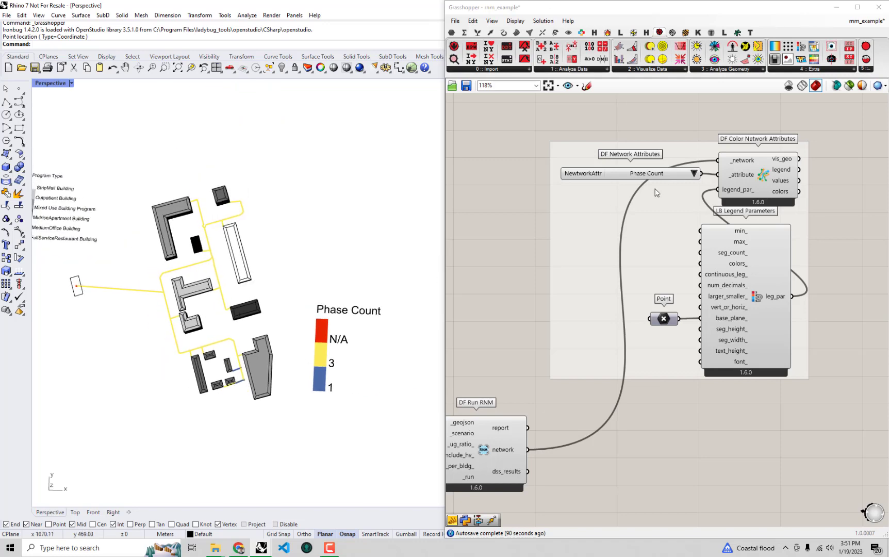
- Color the network by Wire Count, and return the network attribute to Phase Count
{"action": "left_click", "coordinate": [693, 173]}
{"action": "left_click", "coordinate": [712, 220]}
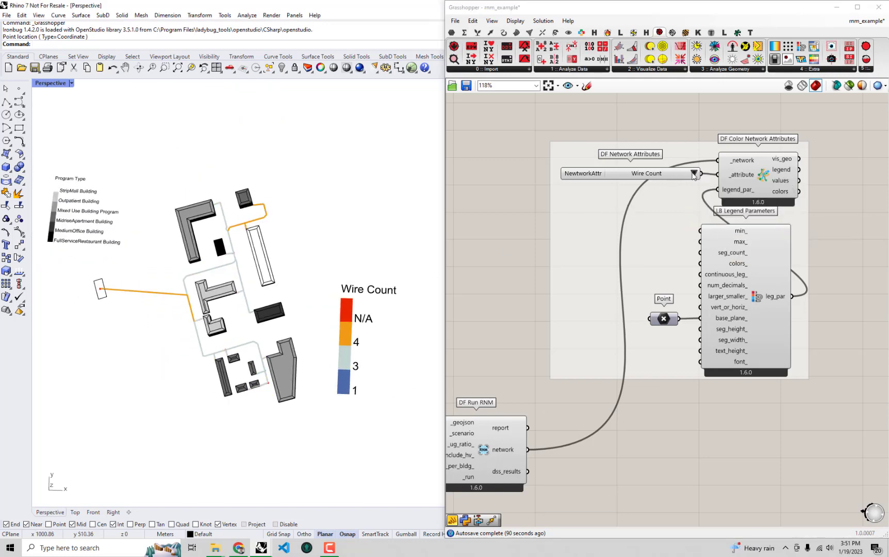
{"action": "left_click", "coordinate": [693, 174]}
{"action": "left_click", "coordinate": [724, 209]}
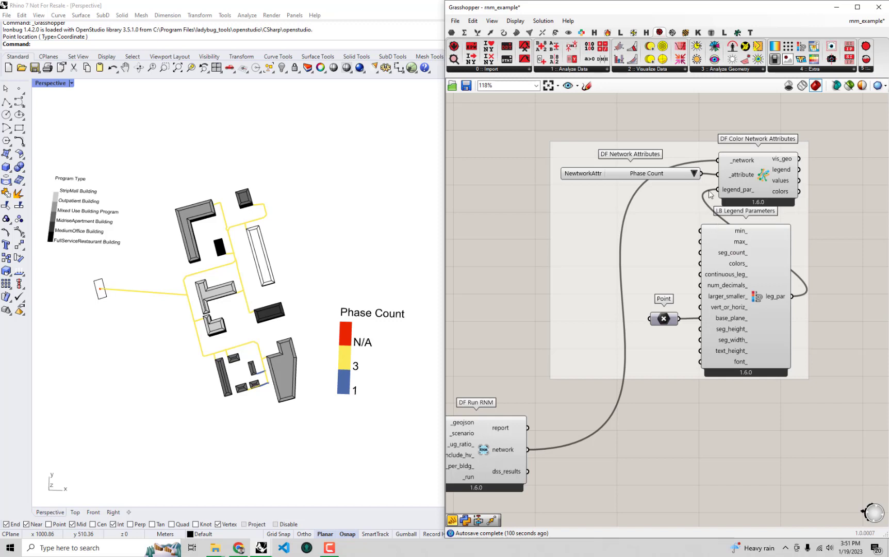
- Color the network by Wire Phases and compare the small buildings' service lines with the Phases legend
{"action": "left_click", "coordinate": [694, 176]}
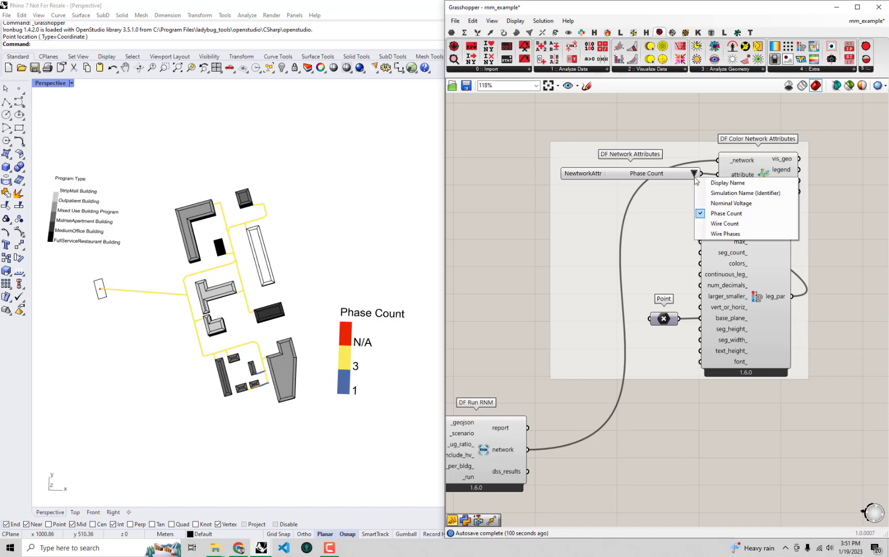
{"action": "left_click", "coordinate": [725, 234]}
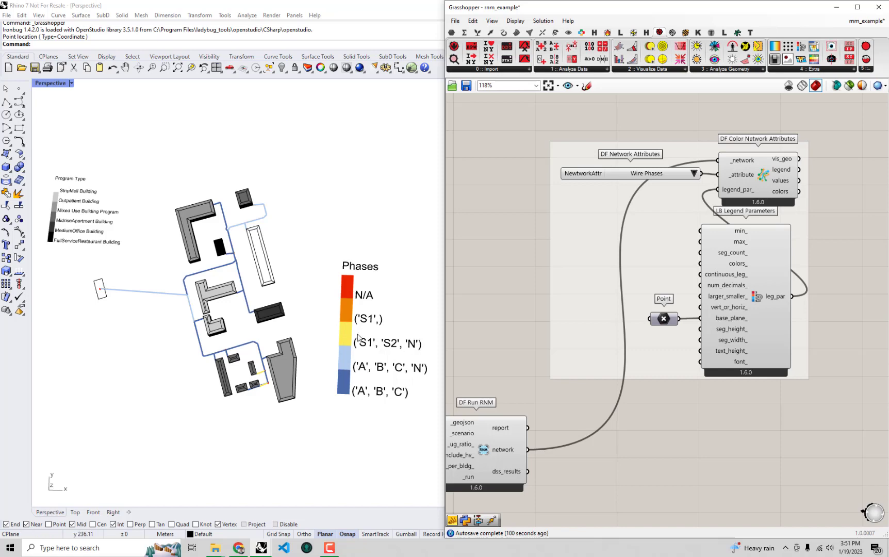
{"action": "scroll", "coordinate": [254, 384], "scroll_direction": "up", "scroll_amount": 8}
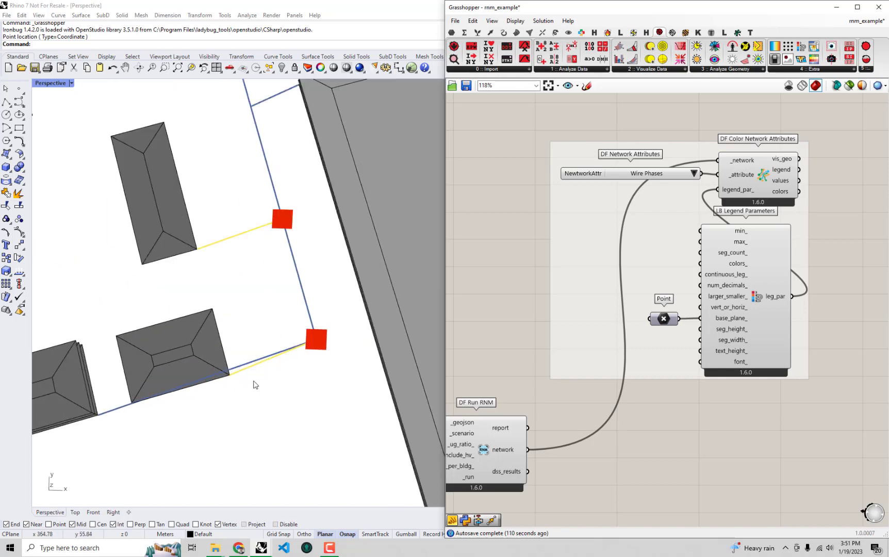
{"action": "scroll", "coordinate": [254, 384], "scroll_direction": "down", "scroll_amount": 6}
{"action": "scroll", "coordinate": [289, 372], "scroll_direction": "up", "scroll_amount": 2}
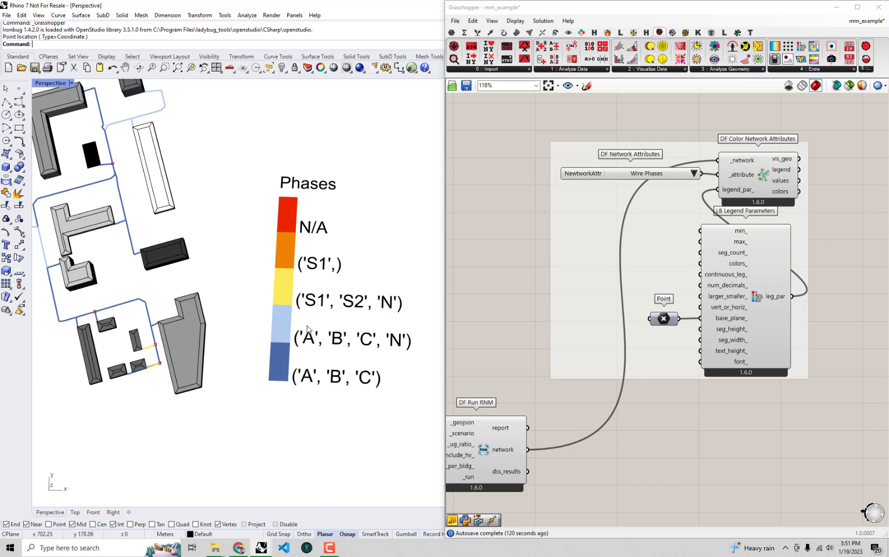
{"action": "scroll", "coordinate": [341, 336], "scroll_direction": "down", "scroll_amount": 2}
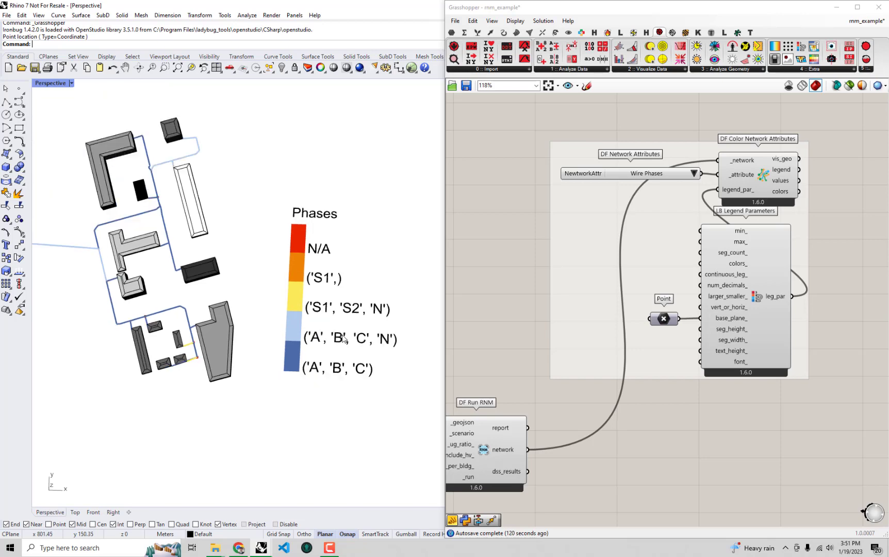
{"action": "right_click_drag", "start_coordinate": [195, 278], "coordinate": [255, 302], "text": "shift"}
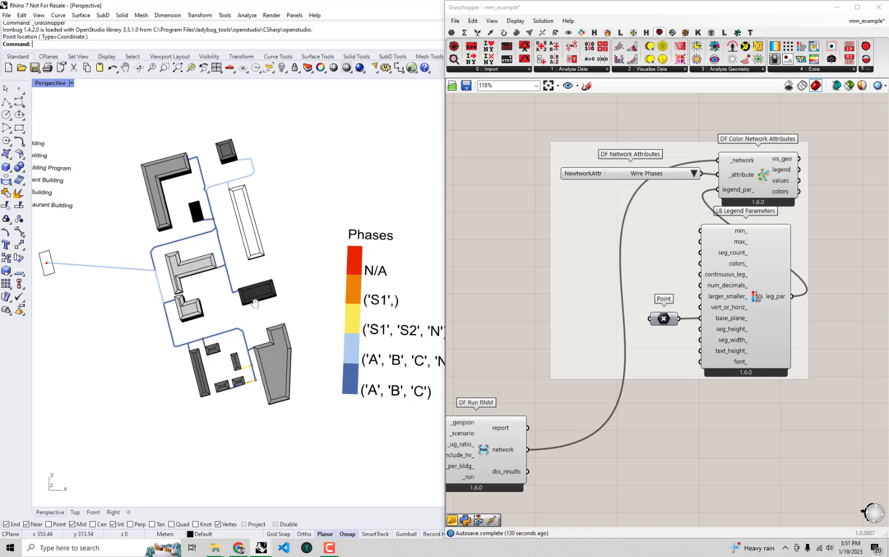
- Set the network attribute back to Nominal Voltage and view the whole district with its legend
{"action": "left_click", "coordinate": [694, 174]}
{"action": "left_click", "coordinate": [752, 201]}
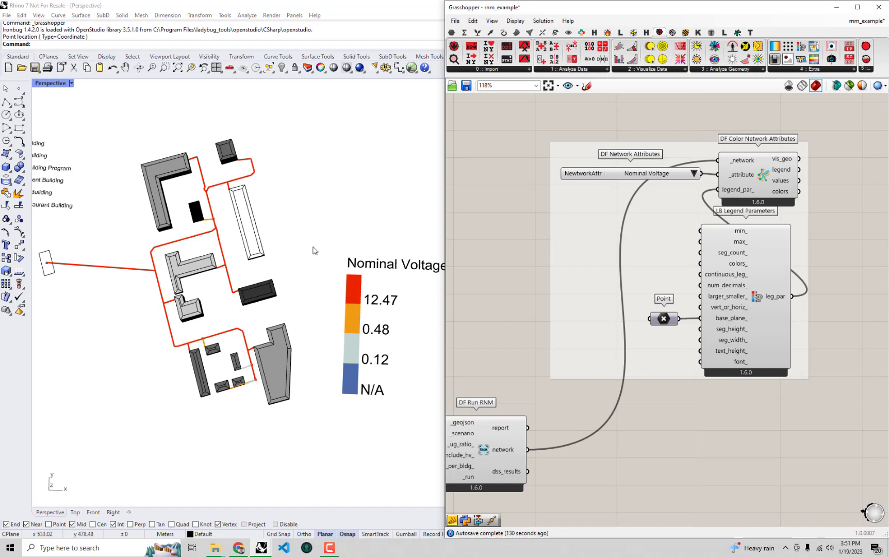
{"action": "right_click_drag", "start_coordinate": [310, 297], "coordinate": [339, 292], "text": "shift"}
{"action": "scroll", "coordinate": [339, 290], "scroll_direction": "down", "scroll_amount": 2}
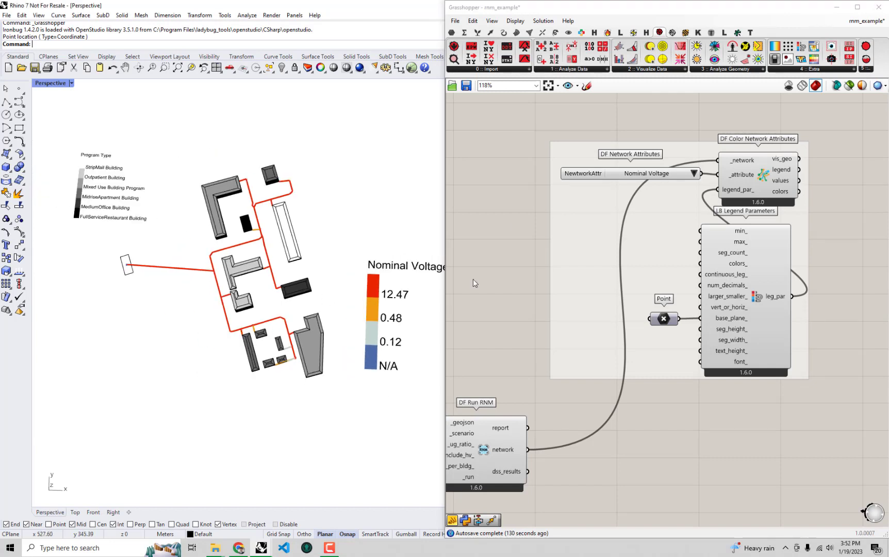
- Add a DF Run OpenDSS component to the canvas, beside DF Run RNM and below the network coloring group
{"action": "left_click", "coordinate": [528, 281]}
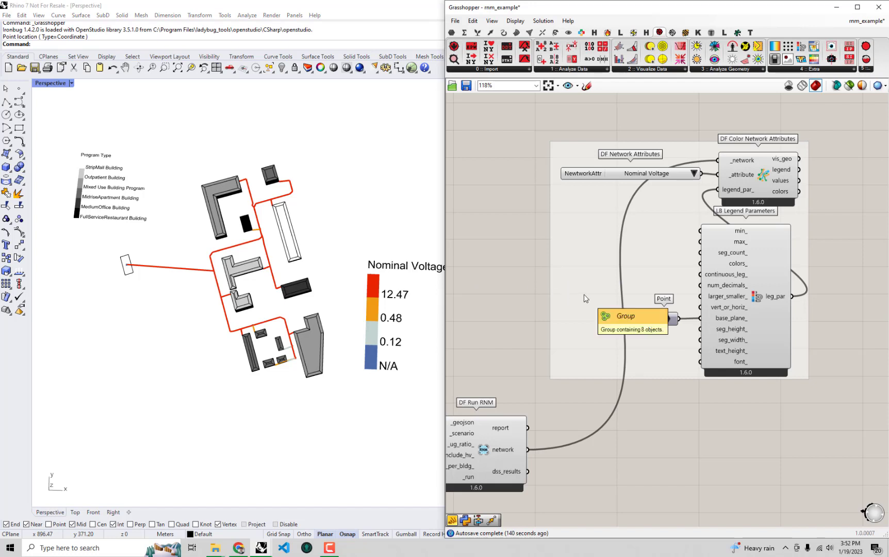
{"action": "right_click_drag", "start_coordinate": [583, 295], "coordinate": [578, 265]}
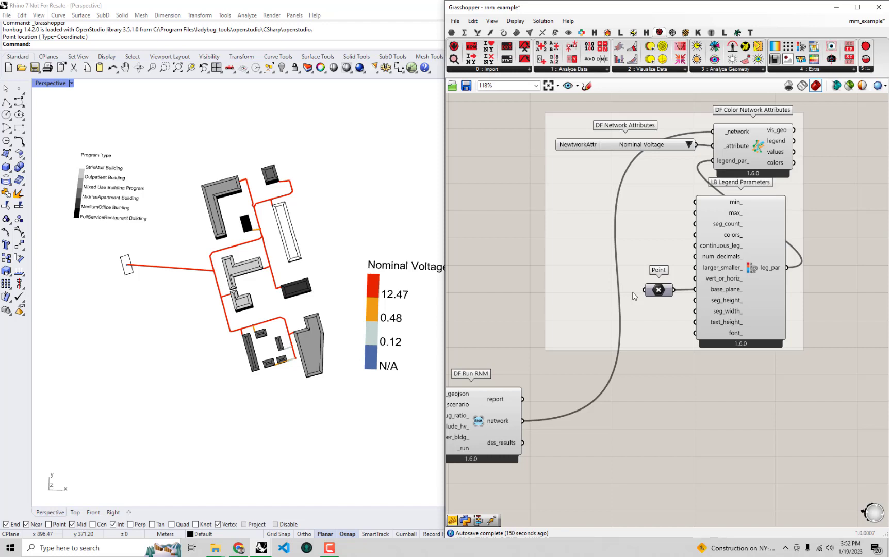
{"action": "right_click_drag", "start_coordinate": [632, 358], "coordinate": [665, 290]}
{"action": "mouse_move", "coordinate": [531, 353]}
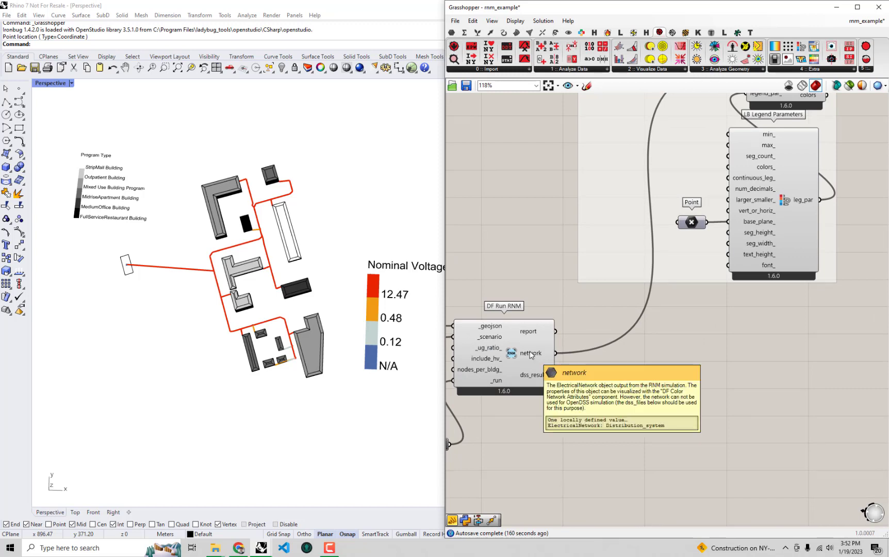
{"action": "right_click_drag", "start_coordinate": [531, 354], "coordinate": [530, 259]}
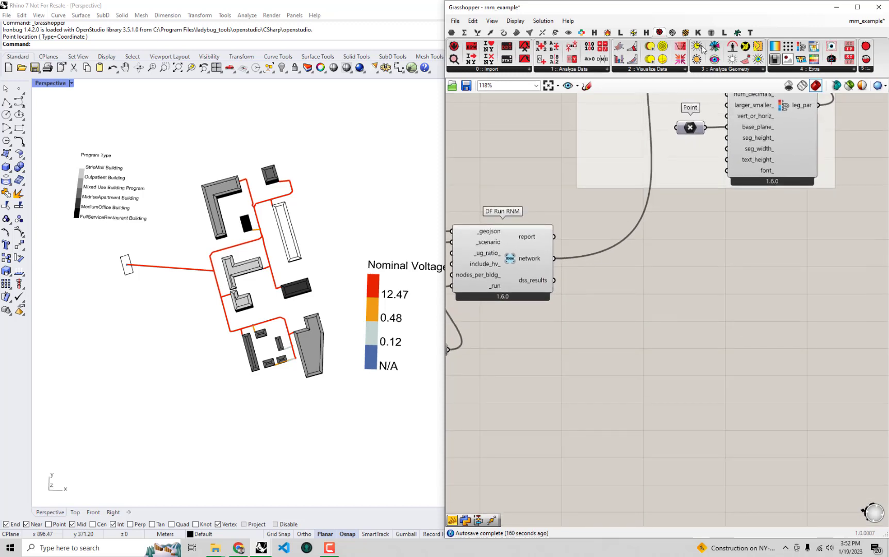
{"action": "left_click", "coordinate": [737, 32]}
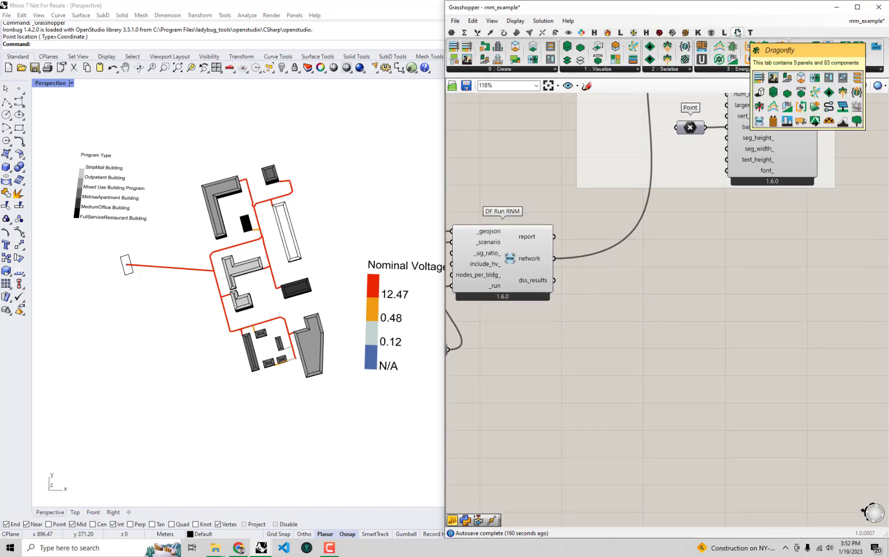
{"action": "left_click", "coordinate": [734, 71]}
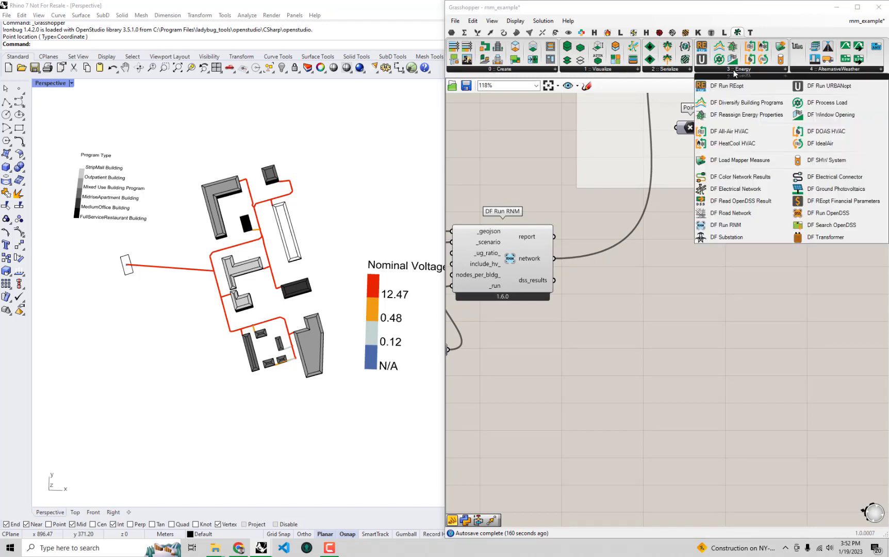
{"action": "left_click", "coordinate": [806, 214]}
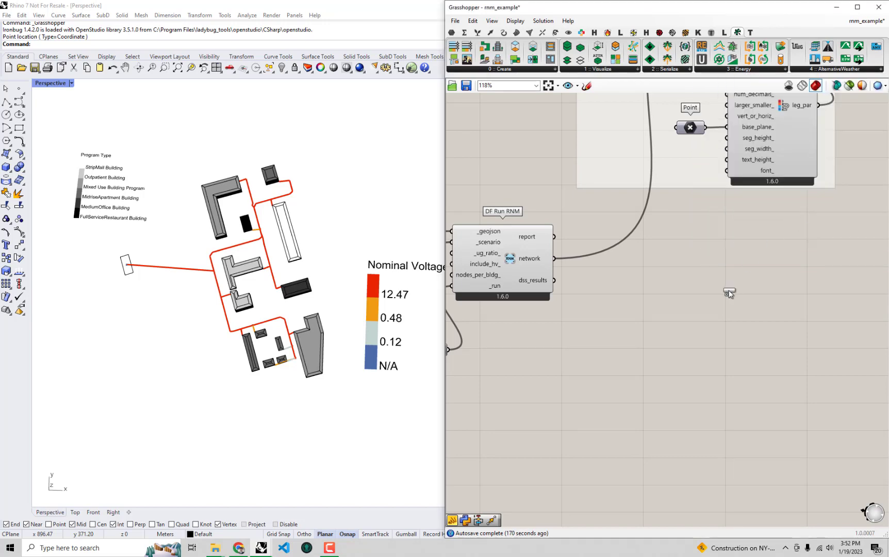
{"action": "left_click", "coordinate": [727, 292]}
{"action": "right_click_drag", "start_coordinate": [652, 316], "coordinate": [742, 285]}
{"action": "scroll", "coordinate": [688, 316], "scroll_direction": "down", "scroll_amount": 1}
- Check the network and dss_results outputs of DF Run RNM against the inputs of DF Run OpenDSS
{"action": "left_click", "coordinate": [622, 248]}
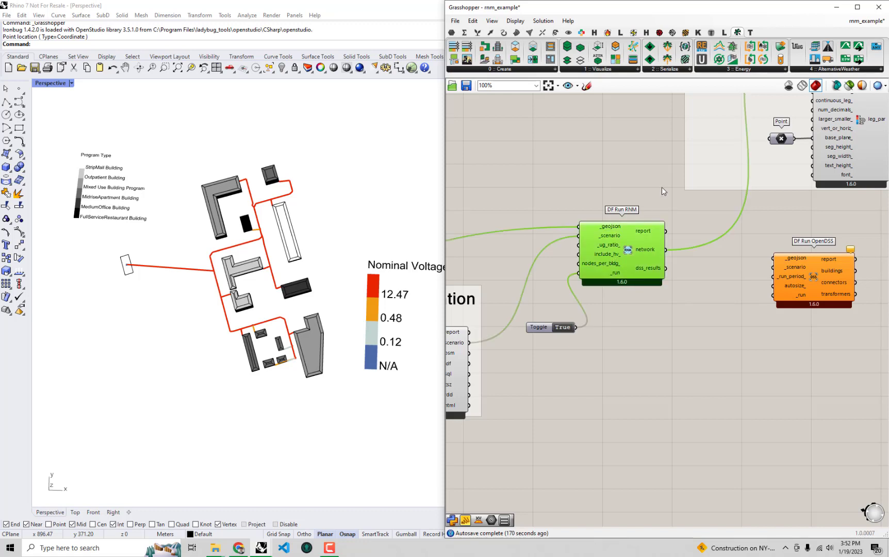
{"action": "right_click_drag", "start_coordinate": [729, 263], "coordinate": [685, 271]}
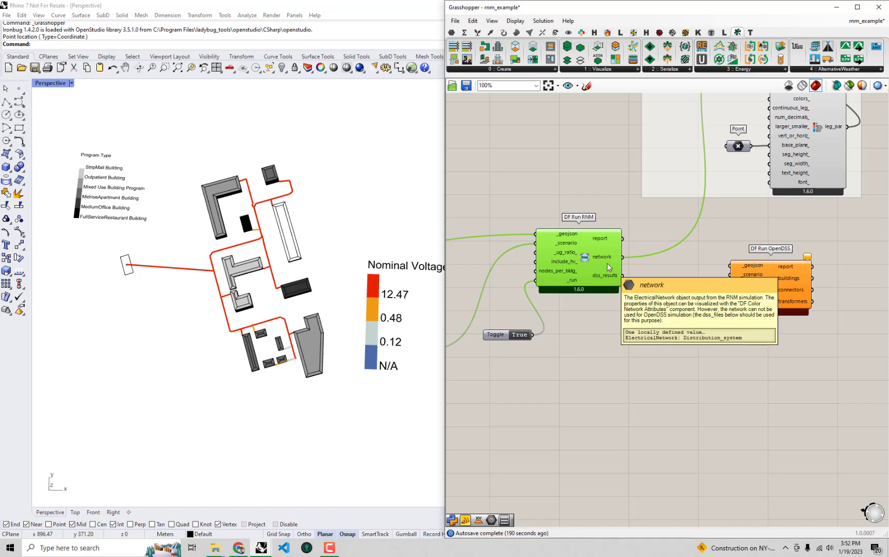
{"action": "scroll", "coordinate": [684, 259], "scroll_direction": "up", "scroll_amount": 2}
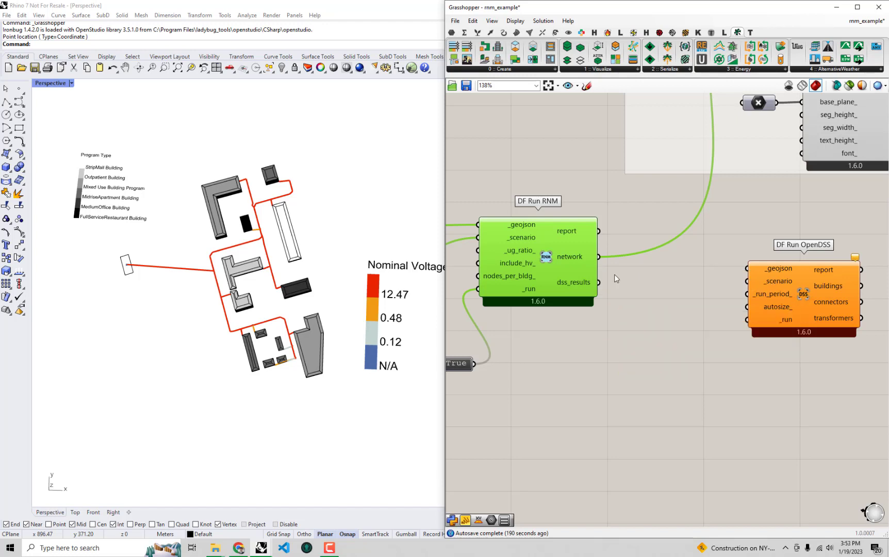
{"action": "scroll", "coordinate": [768, 280], "scroll_direction": "down", "scroll_amount": 2}
{"action": "left_click", "coordinate": [812, 269]}
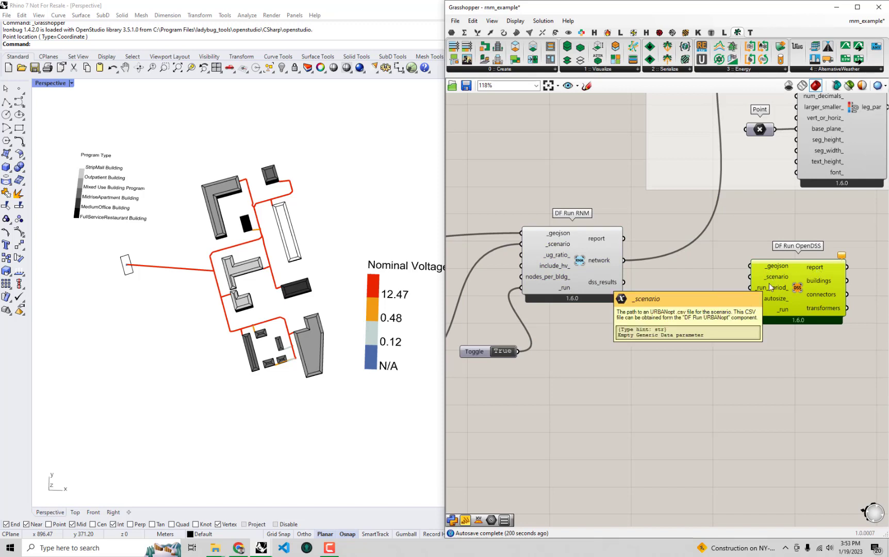
- Connect DF Model To geoJSON's geojson output and DF Run URBANopt's scenario output to the matching inputs of DF Run OpenDSS
{"action": "mouse_move", "coordinate": [759, 279]}
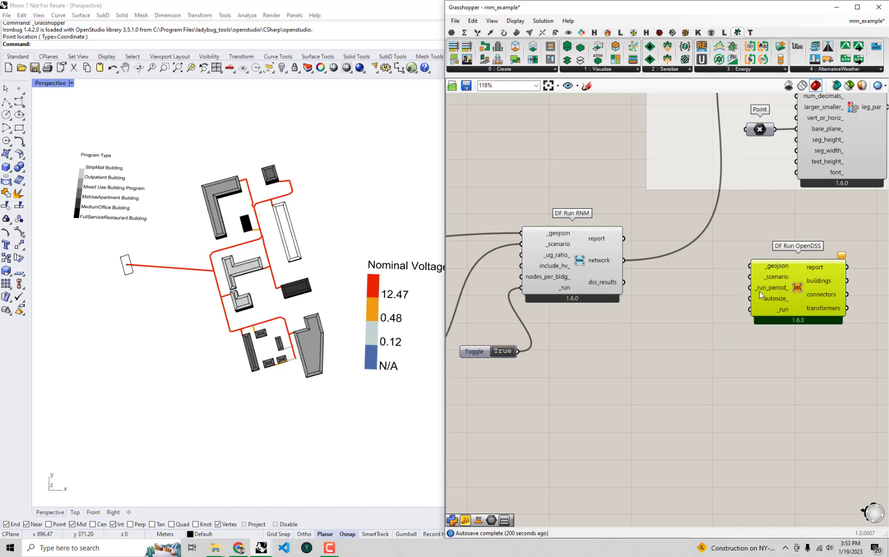
{"action": "left_click_drag", "start_coordinate": [784, 289], "coordinate": [533, 186]}
{"action": "scroll", "coordinate": [786, 284], "scroll_direction": "down", "scroll_amount": 2}
{"action": "right_click_drag", "start_coordinate": [533, 186], "coordinate": [755, 166]}
{"action": "right_click_drag", "start_coordinate": [575, 252], "coordinate": [538, 280]}
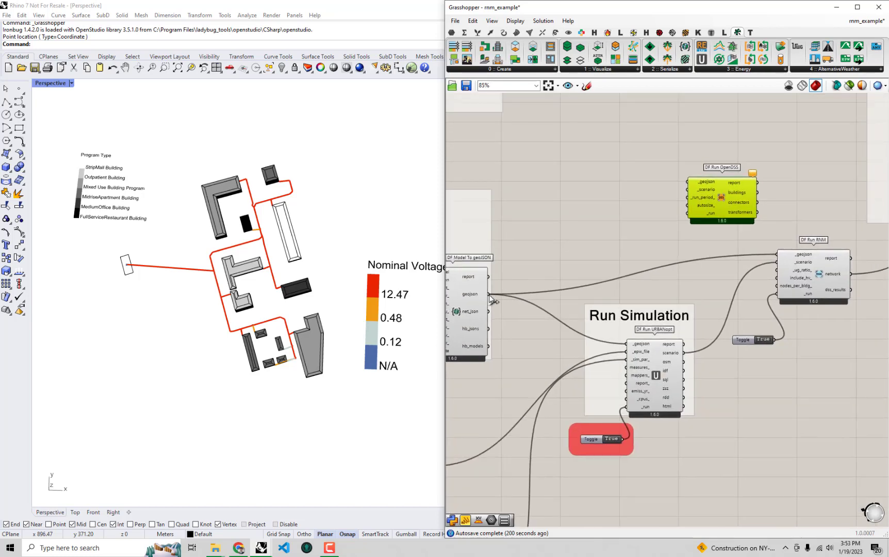
{"action": "left_click_drag", "start_coordinate": [488, 294], "coordinate": [694, 185]}
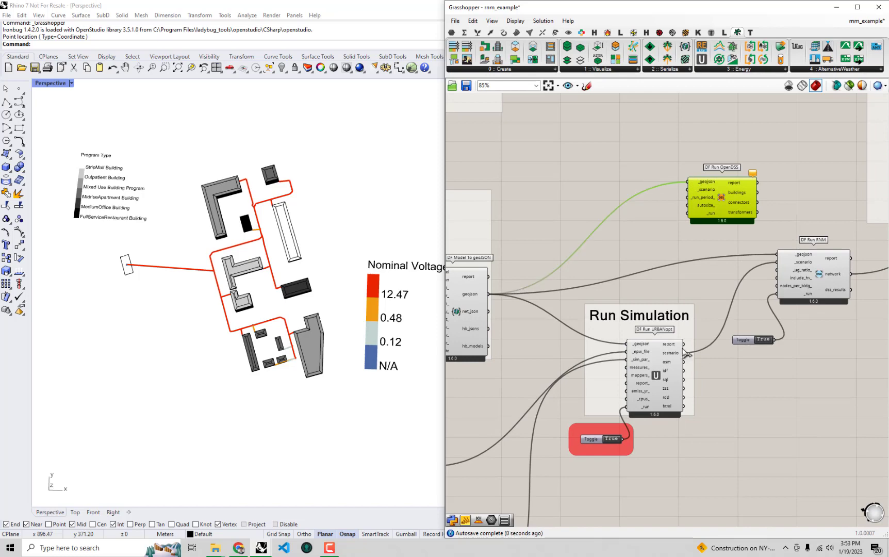
{"action": "left_click_drag", "start_coordinate": [683, 352], "coordinate": [690, 190]}
{"action": "right_click_drag", "start_coordinate": [741, 232], "coordinate": [599, 173]}
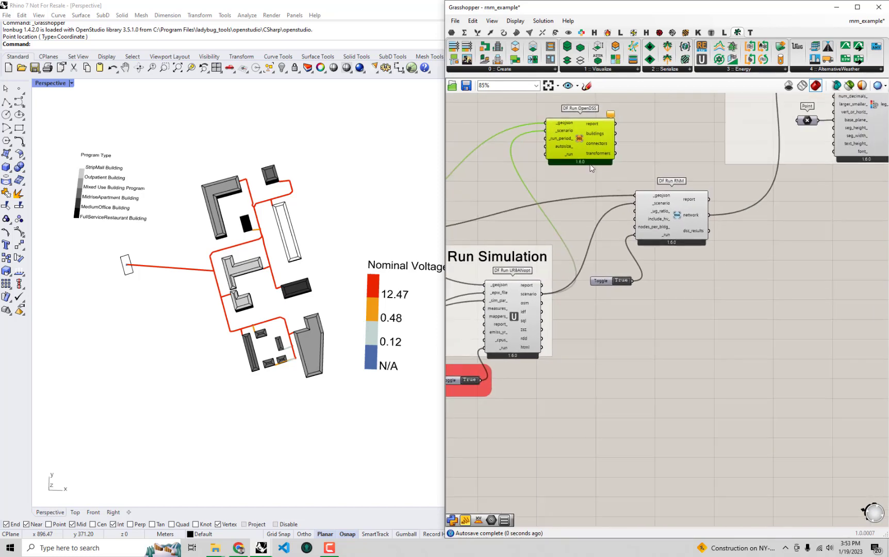
- Move the DF Run OpenDSS component back below and to the right of DF Run RNM
{"action": "left_click_drag", "start_coordinate": [582, 142], "coordinate": [819, 328]}
{"action": "right_click_drag", "start_coordinate": [820, 337], "coordinate": [729, 355]}
{"action": "left_click_drag", "start_coordinate": [730, 355], "coordinate": [739, 303]}
{"action": "right_click_drag", "start_coordinate": [698, 307], "coordinate": [725, 315]}
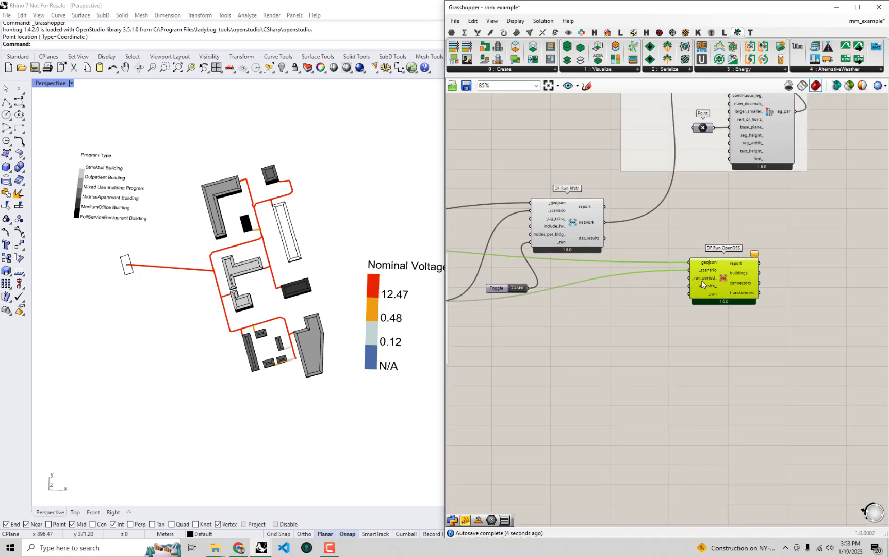
{"action": "left_click_drag", "start_coordinate": [714, 285], "coordinate": [705, 345]}
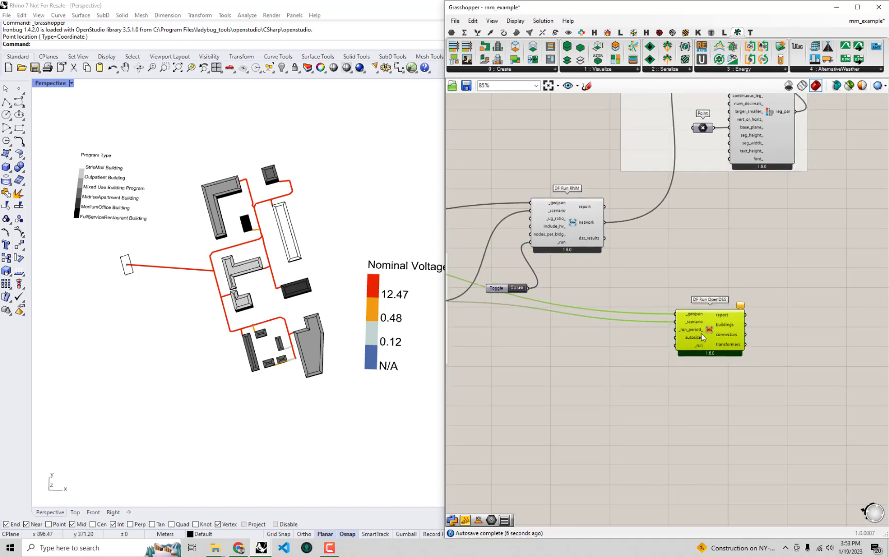
{"action": "scroll", "coordinate": [701, 333], "scroll_direction": "up", "scroll_amount": 1}
- Add a Boolean Toggle beside DF Run OpenDSS and wire it to the _run input
{"action": "left_click", "coordinate": [475, 279]}
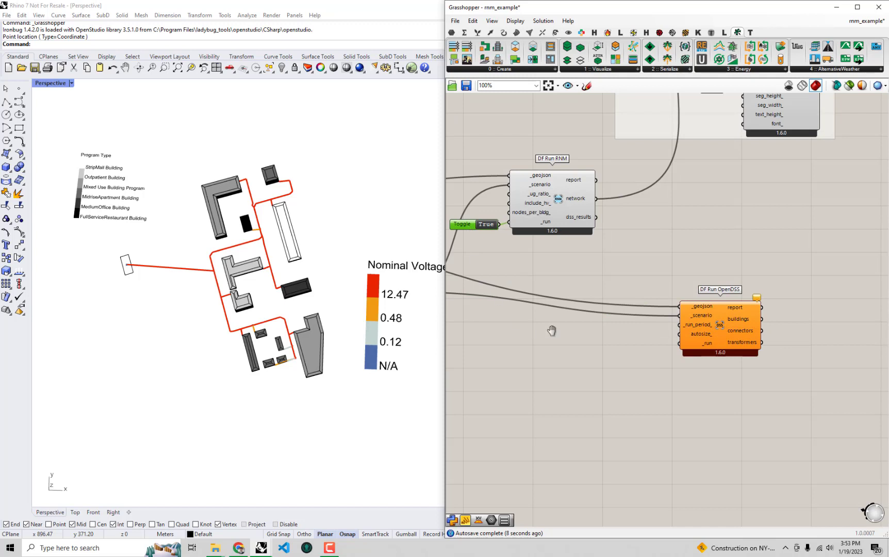
{"action": "right_click_drag", "start_coordinate": [576, 297], "coordinate": [654, 285]}
{"action": "right_click_drag", "start_coordinate": [648, 341], "coordinate": [587, 333]}
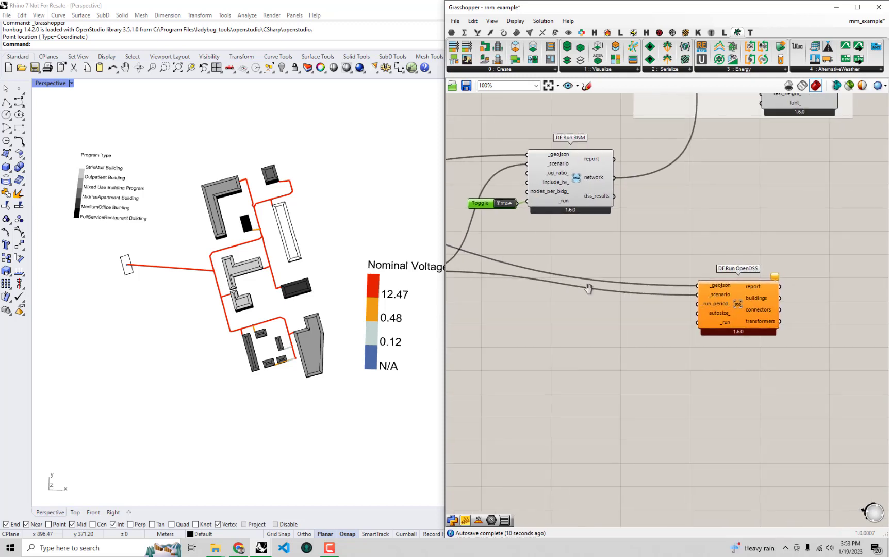
{"action": "double_click", "coordinate": [626, 344]}
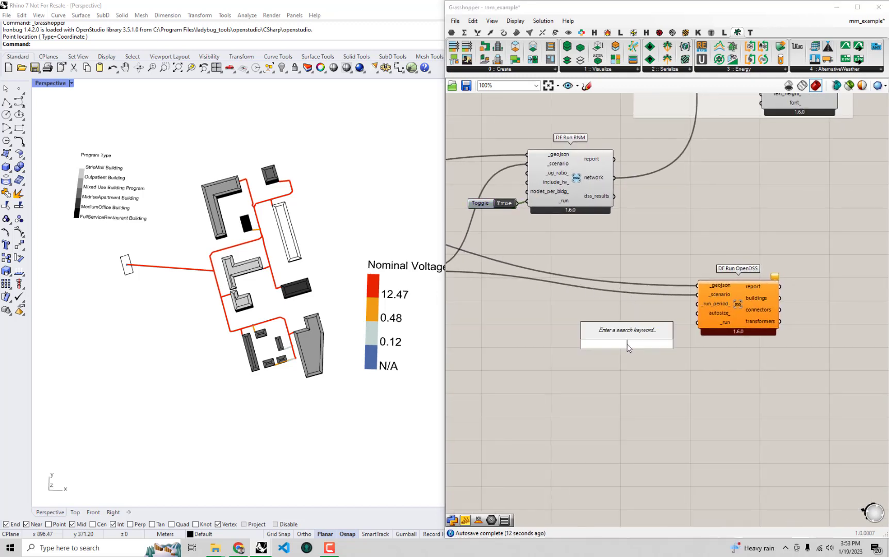
{"action": "type", "text": "boo"}
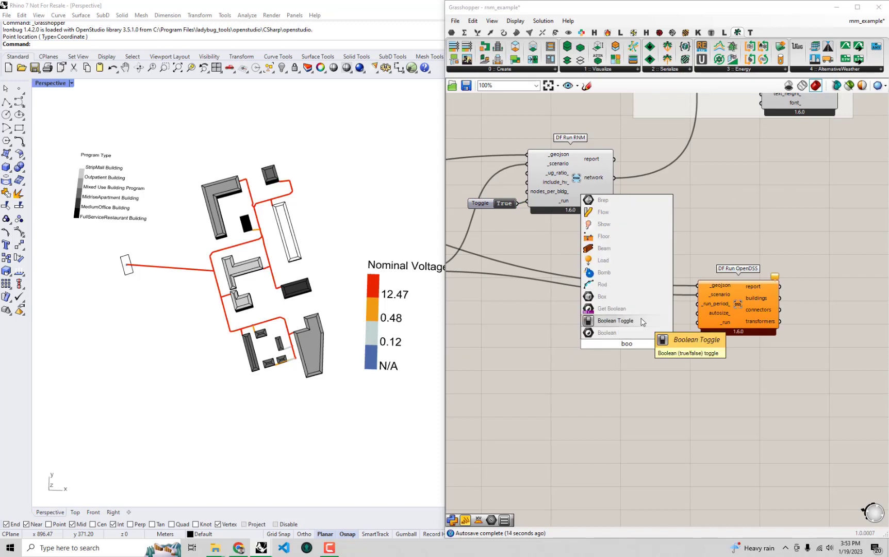
{"action": "left_click", "coordinate": [642, 322]}
{"action": "mouse_move", "coordinate": [609, 343]}
{"action": "left_mouse_down"}
{"action": "mouse_move", "coordinate": [633, 332]}
{"action": "mouse_move", "coordinate": [620, 341]}
{"action": "left_mouse_up"}
- Set the DF Run OpenDSS toggle to True, allow the urbanopt-ditto-reader installation and close its finished console window
{"action": "scroll", "coordinate": [633, 332], "scroll_direction": "up", "scroll_amount": 2}
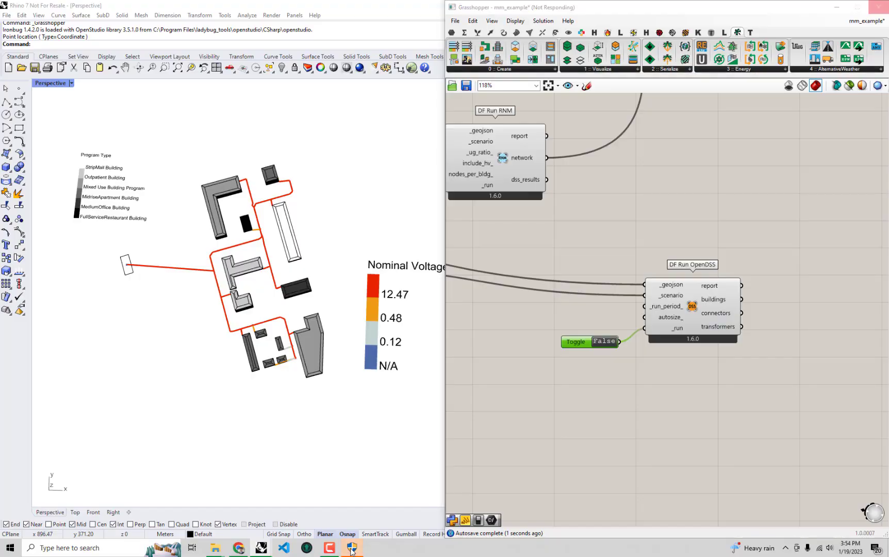
{"action": "left_click", "coordinate": [351, 549]}
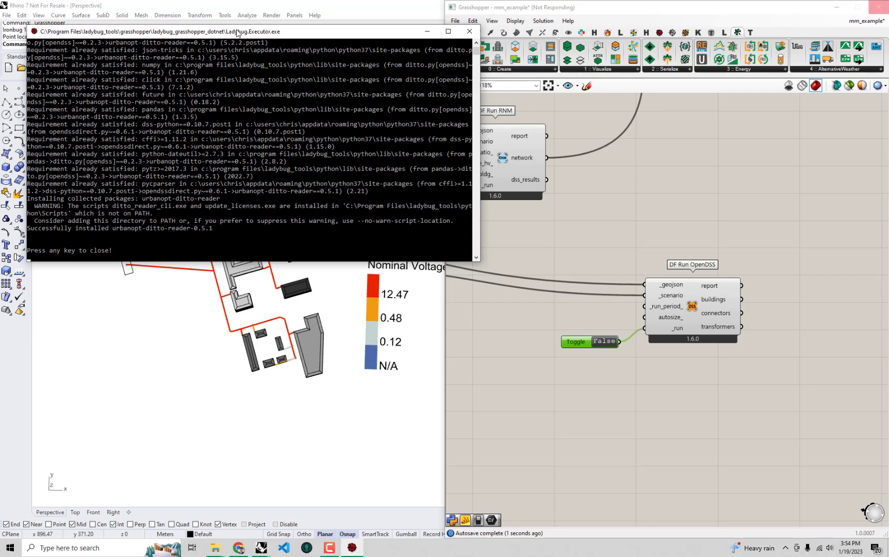
{"action": "key", "text": "Return"}
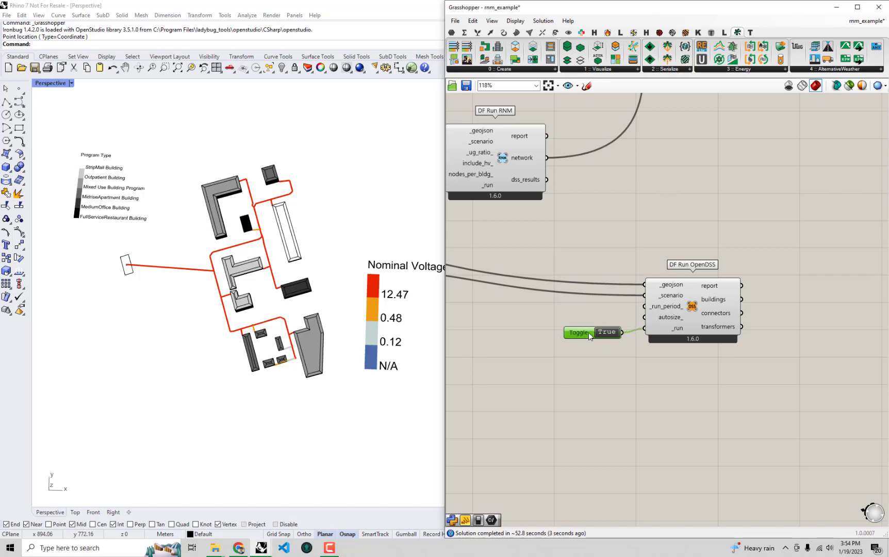
- Review the connectors and transformers result outputs of DF Run OpenDSS
{"action": "right_click_drag", "start_coordinate": [717, 304], "coordinate": [679, 303]}
{"action": "mouse_move", "coordinate": [679, 302]}
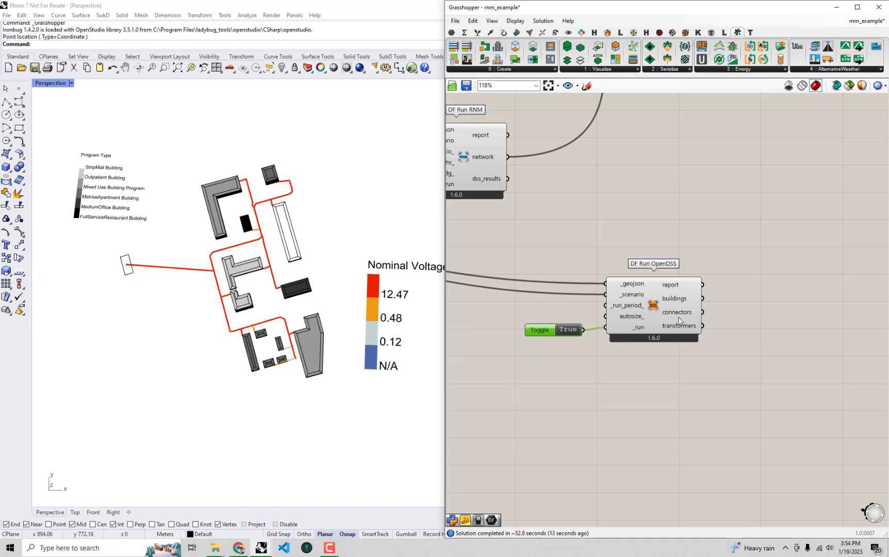
{"action": "mouse_move", "coordinate": [679, 320]}
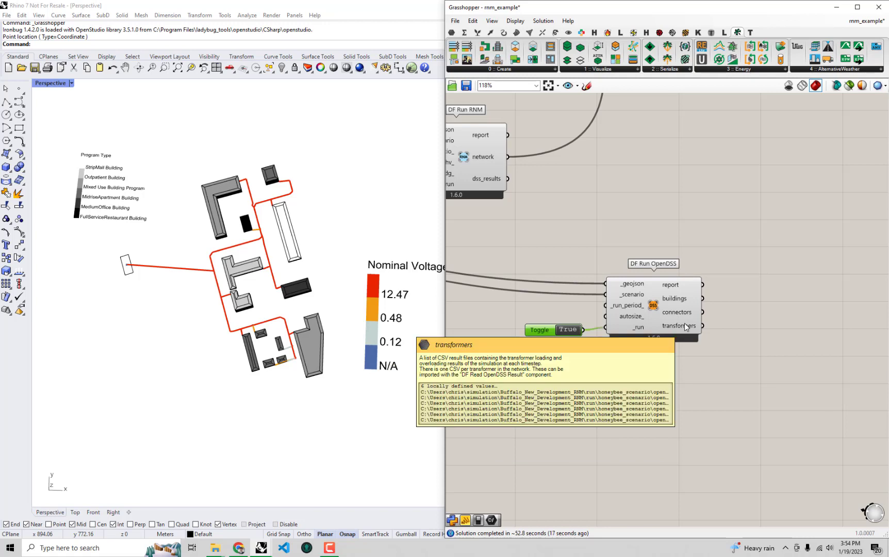
{"action": "right_click_drag", "start_coordinate": [678, 336], "coordinate": [666, 379]}
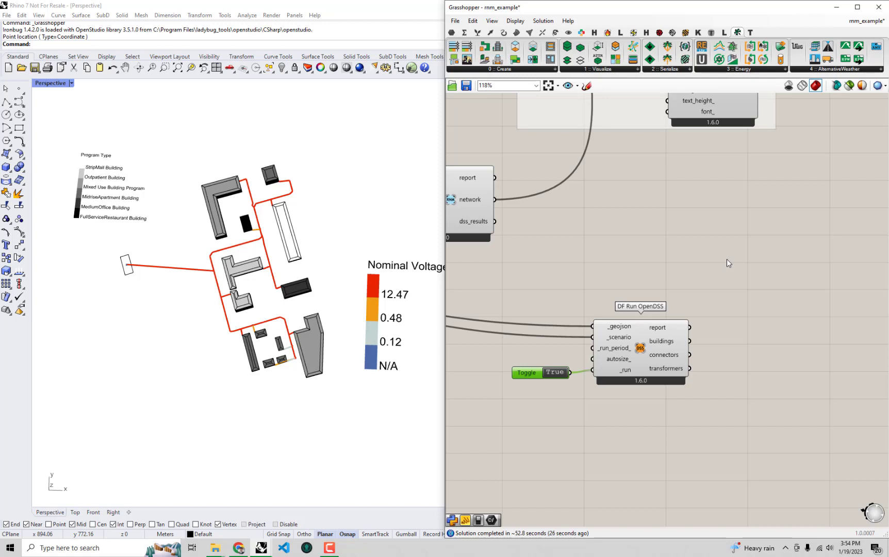
- Place a DF Color Network Results component up and to the right of DF Run OpenDSS and check its sim_step_ input
{"action": "right_click_drag", "start_coordinate": [727, 259], "coordinate": [660, 258]}
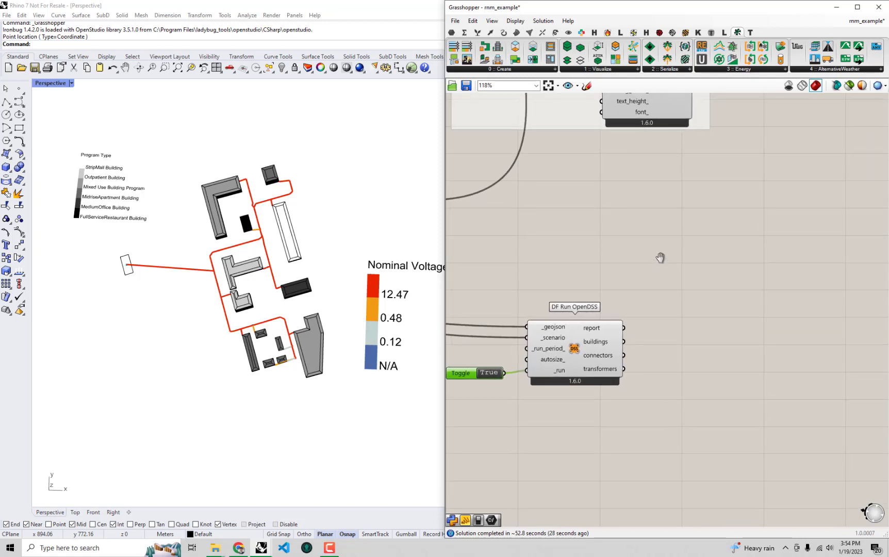
{"action": "left_click", "coordinate": [618, 69]}
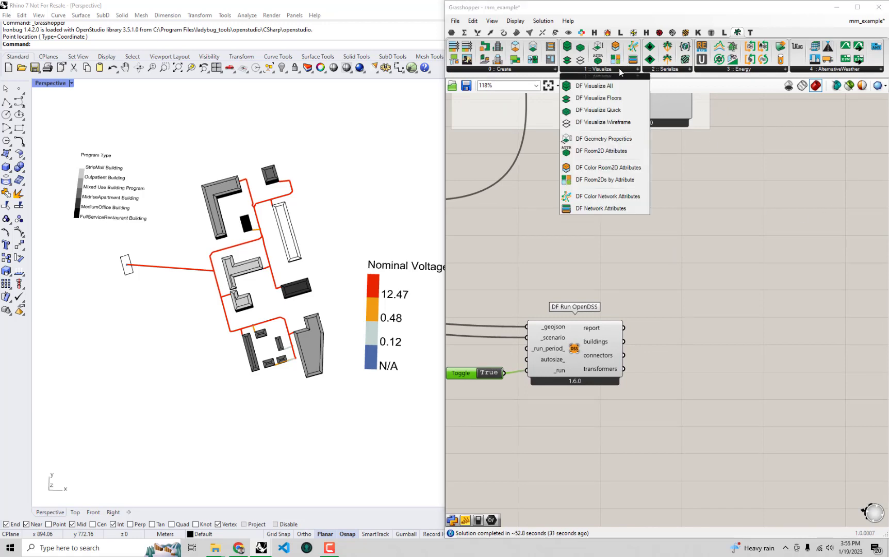
{"action": "left_click", "coordinate": [716, 70]}
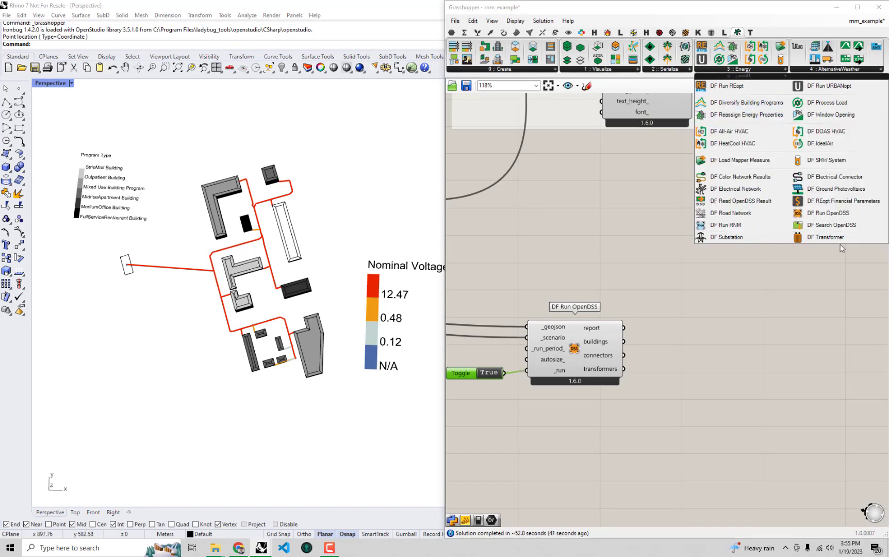
{"action": "left_click", "coordinate": [755, 177]}
{"action": "left_click", "coordinate": [754, 298]}
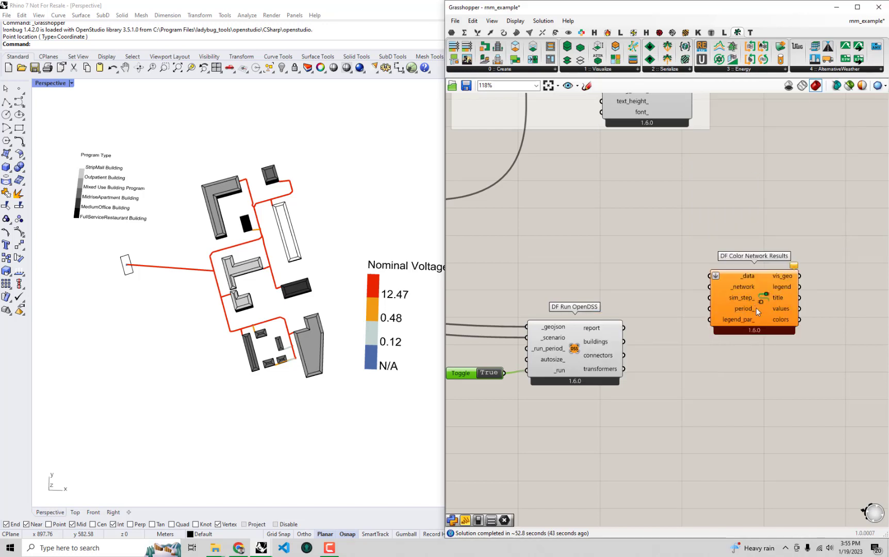
{"action": "left_click", "coordinate": [754, 302]}
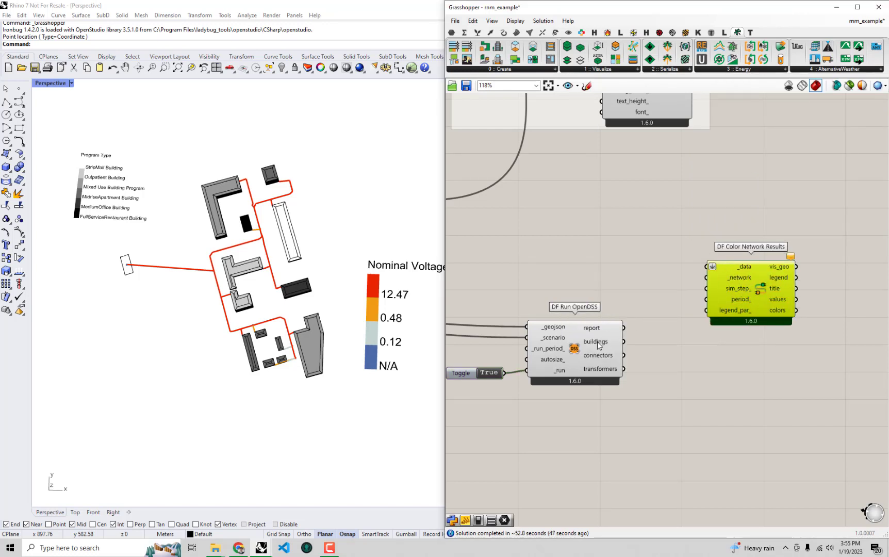
{"action": "right_click_drag", "start_coordinate": [685, 350], "coordinate": [670, 344]}
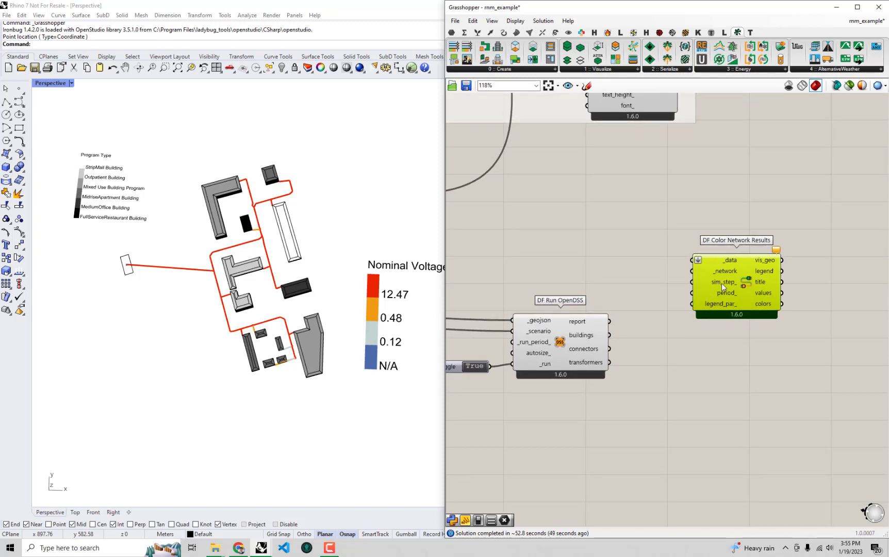
{"action": "mouse_move", "coordinate": [725, 279]}
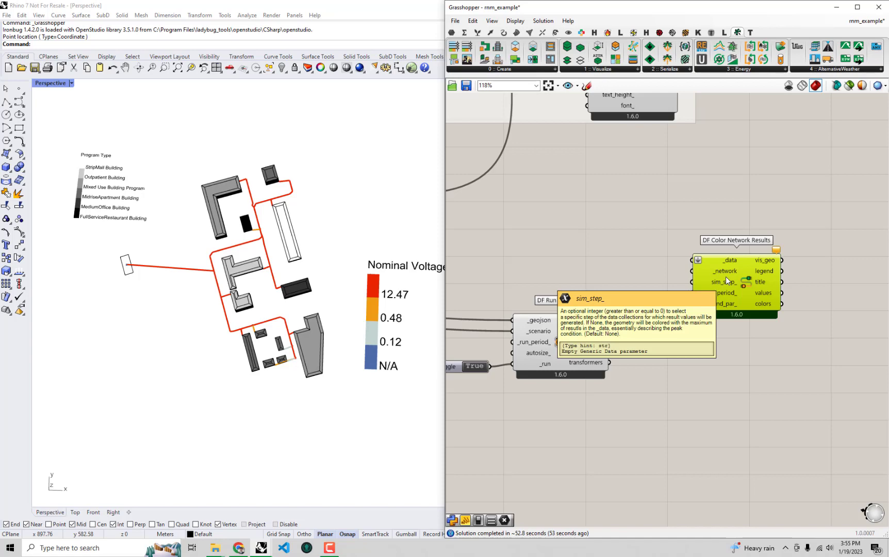
- Turn off the preview of the DF Color Network Attributes component
{"action": "right_click_drag", "start_coordinate": [726, 276], "coordinate": [843, 387]}
{"action": "scroll", "coordinate": [740, 332], "scroll_direction": "down", "scroll_amount": 3}
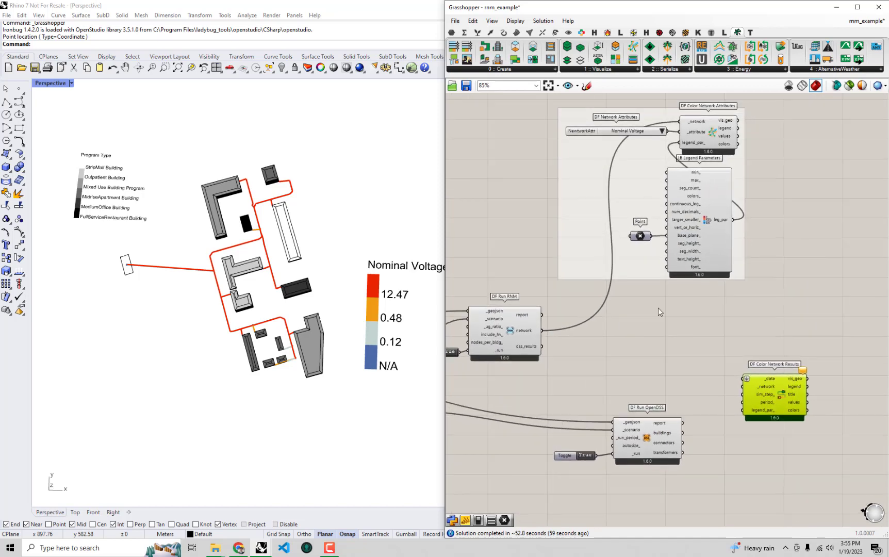
{"action": "left_click", "coordinate": [727, 139]}
{"action": "right_click", "coordinate": [783, 115]}
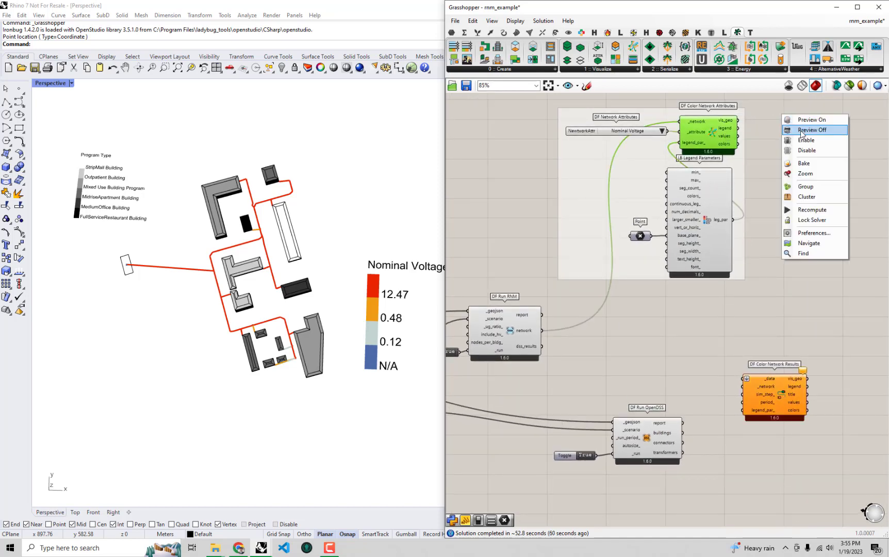
{"action": "left_click", "coordinate": [802, 130]}
- Connect the network output of DF Run RNM to the _network input of DF Color Network Results
{"action": "right_click_drag", "start_coordinate": [789, 233], "coordinate": [792, 158]}
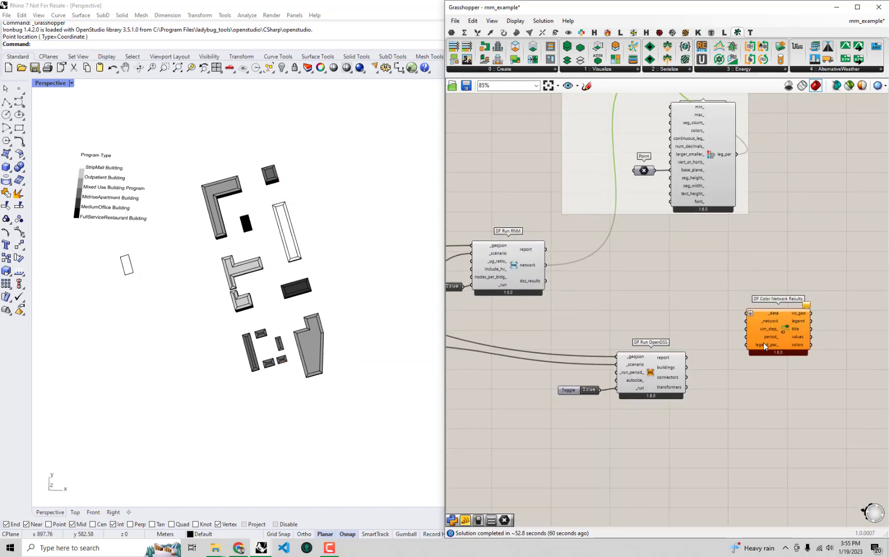
{"action": "left_click_drag", "start_coordinate": [545, 265], "coordinate": [746, 321]}
{"action": "right_click_drag", "start_coordinate": [807, 334], "coordinate": [737, 320]}
{"action": "left_click_drag", "start_coordinate": [696, 339], "coordinate": [733, 328]}
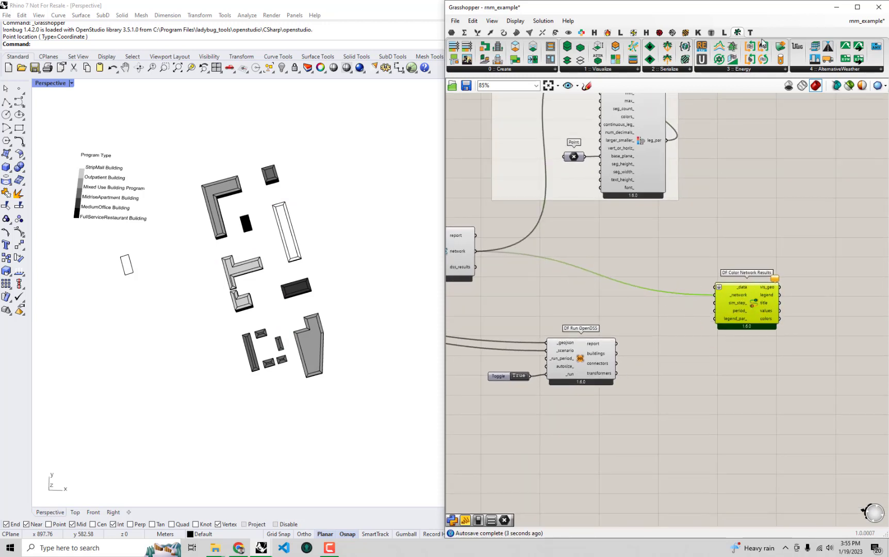
- Add a DF Read OpenDSS Result component and feed both the connectors and transformers outputs of DF Run OpenDSS into its _dss_csv input
{"action": "left_click", "coordinate": [709, 72]}
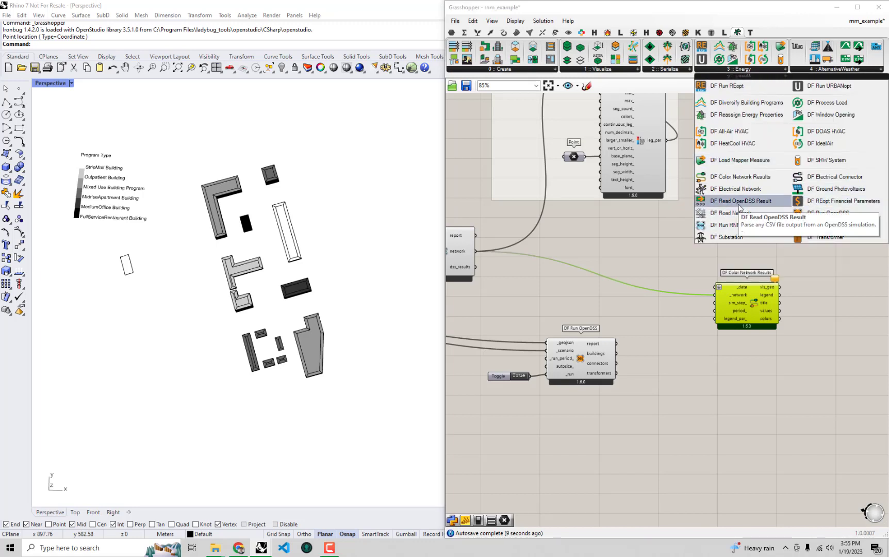
{"action": "left_click", "coordinate": [738, 202]}
{"action": "left_click", "coordinate": [695, 376]}
{"action": "scroll", "coordinate": [691, 375], "scroll_direction": "up", "scroll_amount": 2}
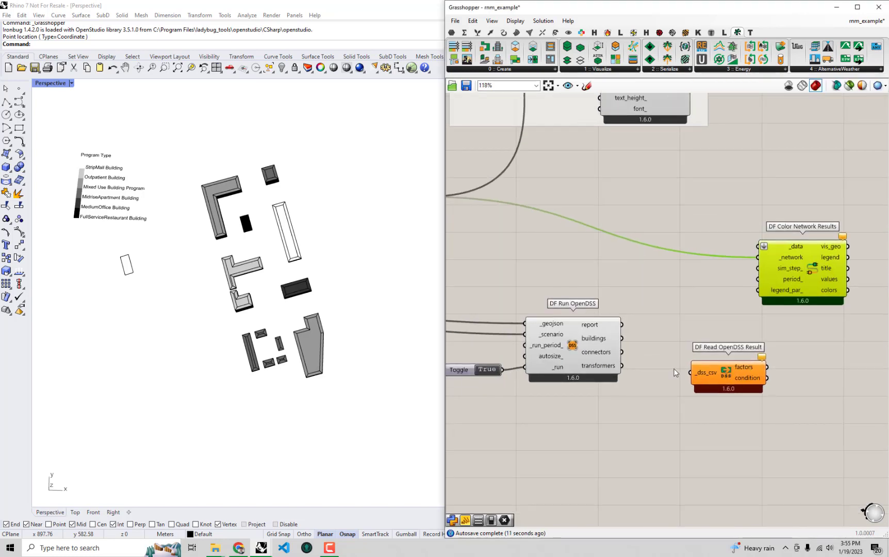
{"action": "scroll", "coordinate": [674, 372], "scroll_direction": "up", "scroll_amount": 1}
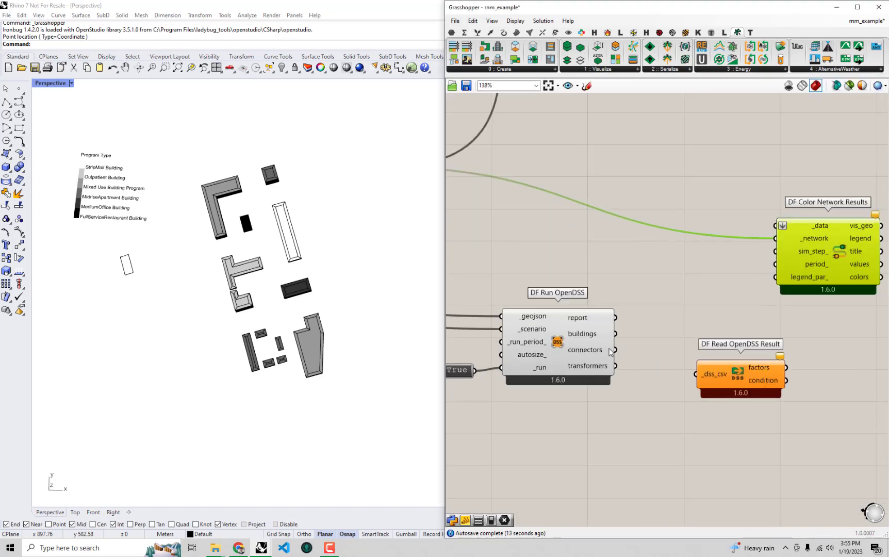
{"action": "left_click_drag", "start_coordinate": [615, 350], "coordinate": [696, 375]}
{"action": "left_click_drag", "start_coordinate": [614, 366], "coordinate": [702, 336], "text": "shift"}
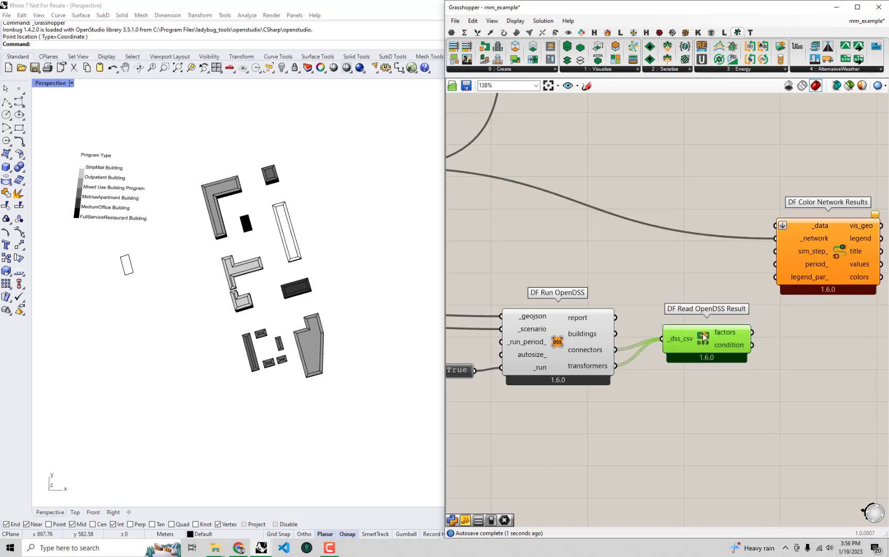
- Check DF Read OpenDSS Result's factors and condition outputs, and connect factors to the _data input of DF Color Network Results
{"action": "mouse_move", "coordinate": [724, 334]}
{"action": "mouse_move", "coordinate": [730, 351]}
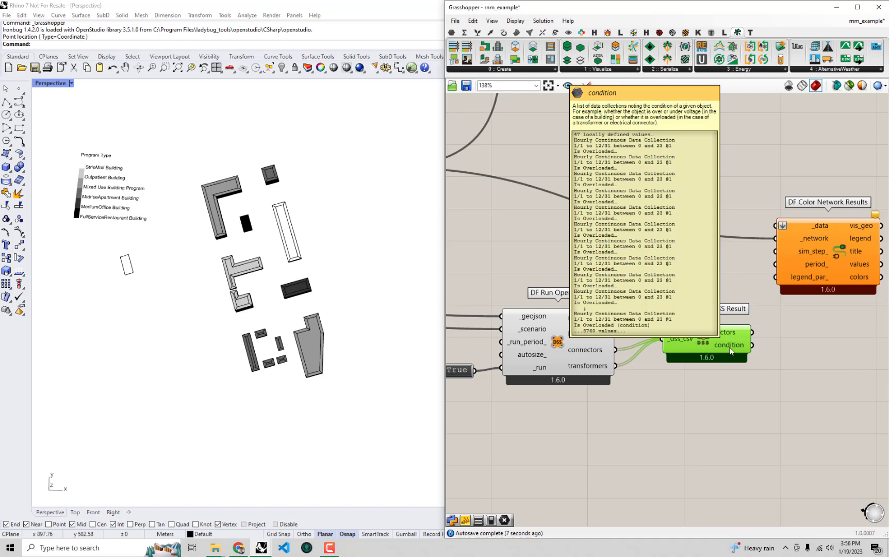
{"action": "left_click_drag", "start_coordinate": [720, 342], "coordinate": [706, 353]}
{"action": "right_click_drag", "start_coordinate": [719, 360], "coordinate": [722, 415]}
{"action": "left_click_drag", "start_coordinate": [797, 310], "coordinate": [810, 304]}
{"action": "left_click_drag", "start_coordinate": [695, 400], "coordinate": [746, 276]}
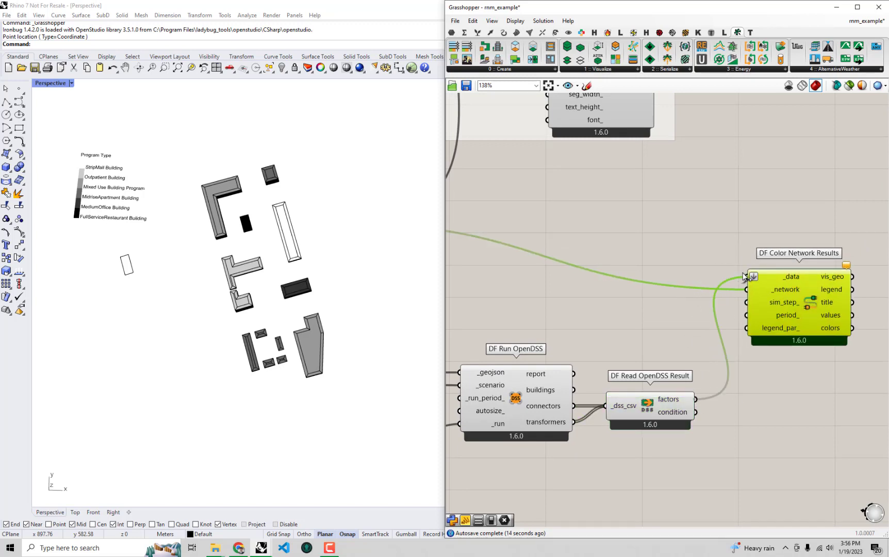
- Examine the network's Max Loading Factor coloring and its fraction legend up close in the Rhino viewport
{"action": "left_click", "coordinate": [721, 381]}
{"action": "scroll", "coordinate": [238, 267], "scroll_direction": "up", "scroll_amount": 5}
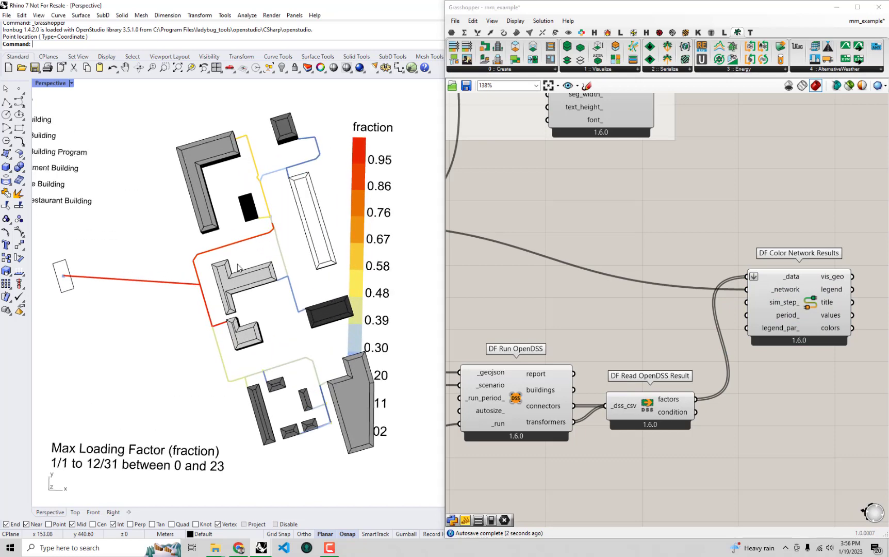
{"action": "right_click_drag", "start_coordinate": [265, 292], "coordinate": [290, 288], "text": "shift"}
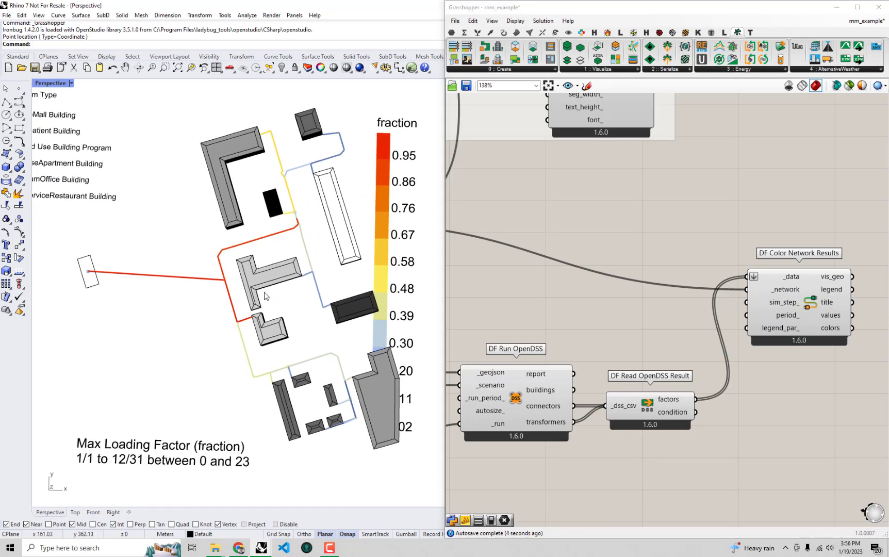
- Compare the network branches' loading colors with the building footprints and the fraction legend in the Rhino viewport
{"action": "scroll", "coordinate": [261, 312], "scroll_direction": "up", "scroll_amount": 5}
{"action": "scroll", "coordinate": [280, 357], "scroll_direction": "down", "scroll_amount": 7}
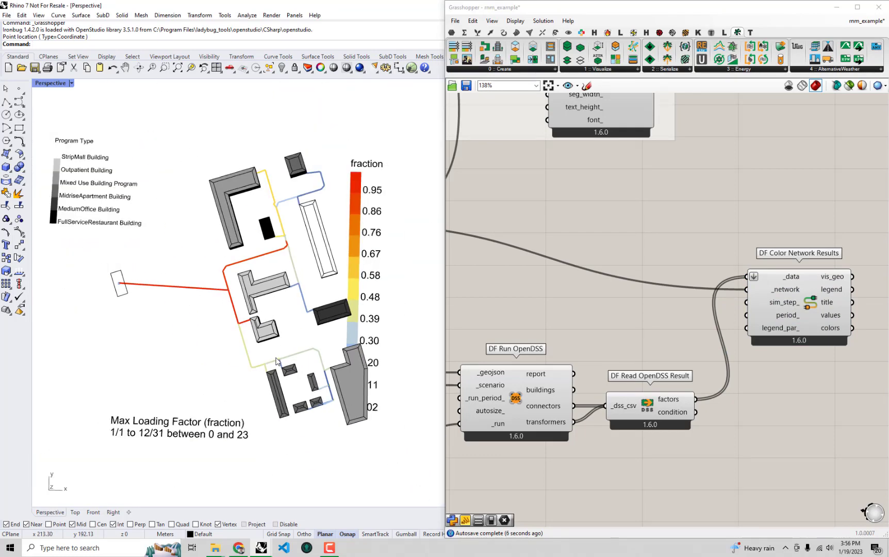
{"action": "right_click_drag", "start_coordinate": [279, 358], "coordinate": [279, 334], "text": "shift"}
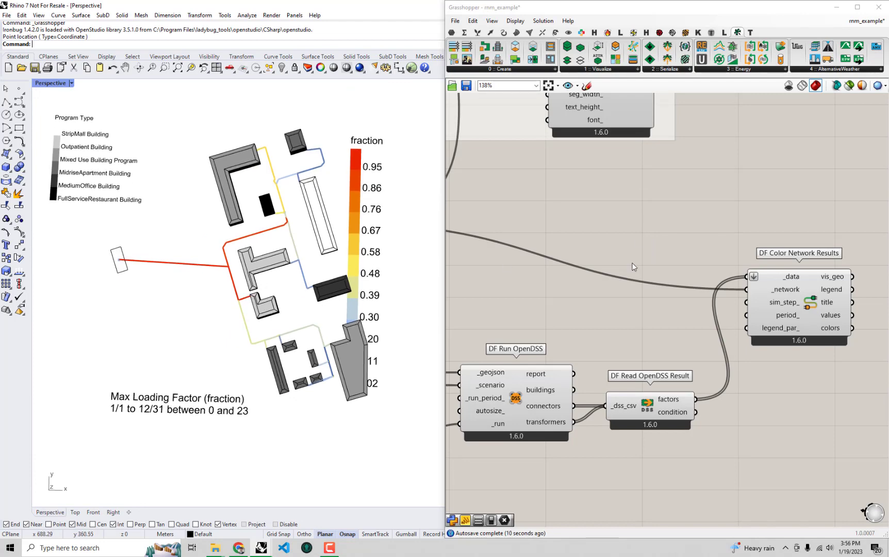
{"action": "scroll", "coordinate": [634, 266], "scroll_direction": "down", "scroll_amount": 4}
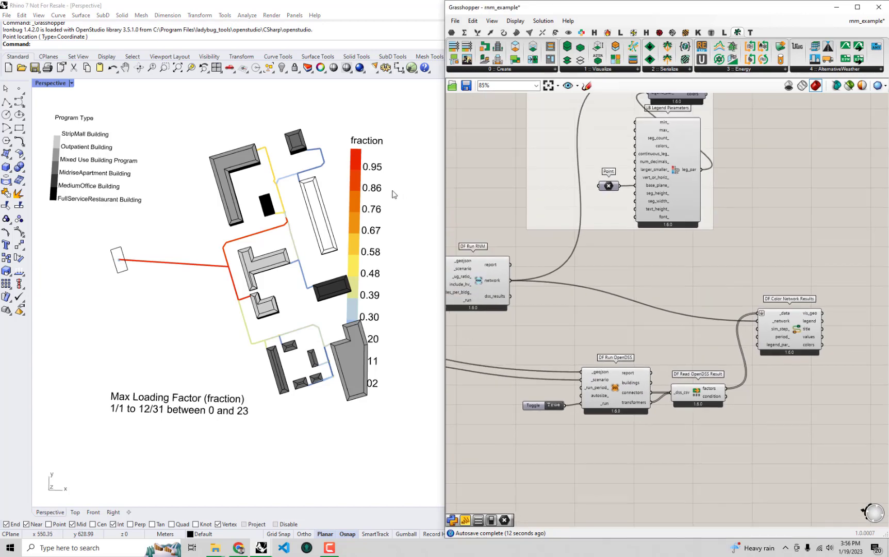
{"action": "right_click_drag", "start_coordinate": [386, 182], "coordinate": [348, 177], "text": "shift"}
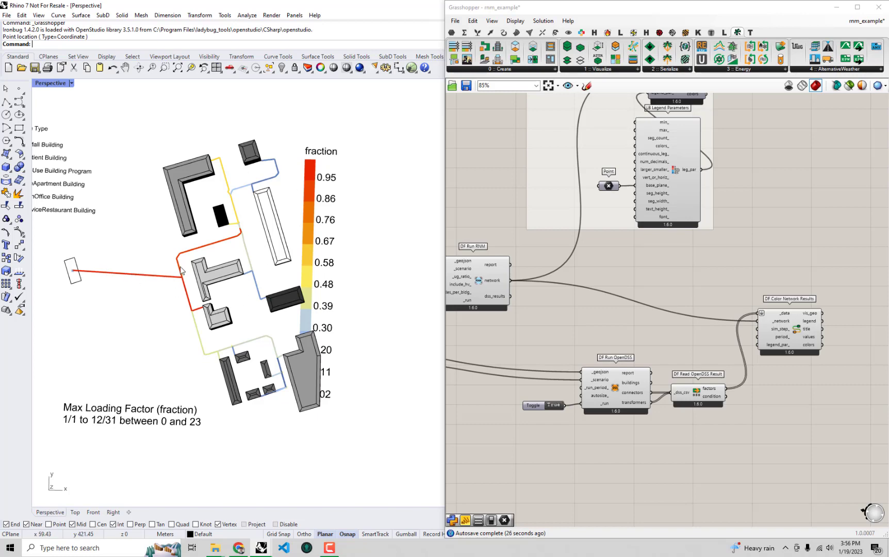
{"action": "right_click_drag", "start_coordinate": [174, 279], "coordinate": [231, 275], "text": "shift"}
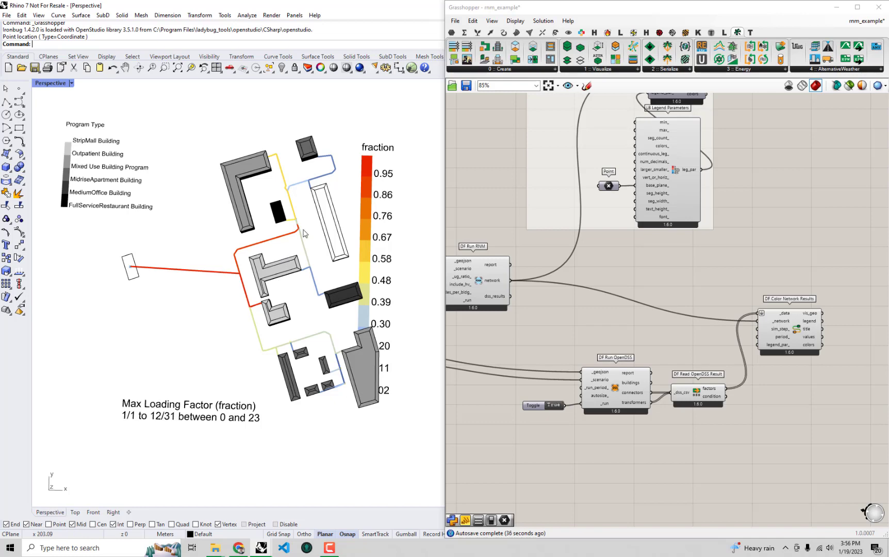
{"action": "right_click_drag", "start_coordinate": [284, 256], "coordinate": [250, 231], "text": "shift"}
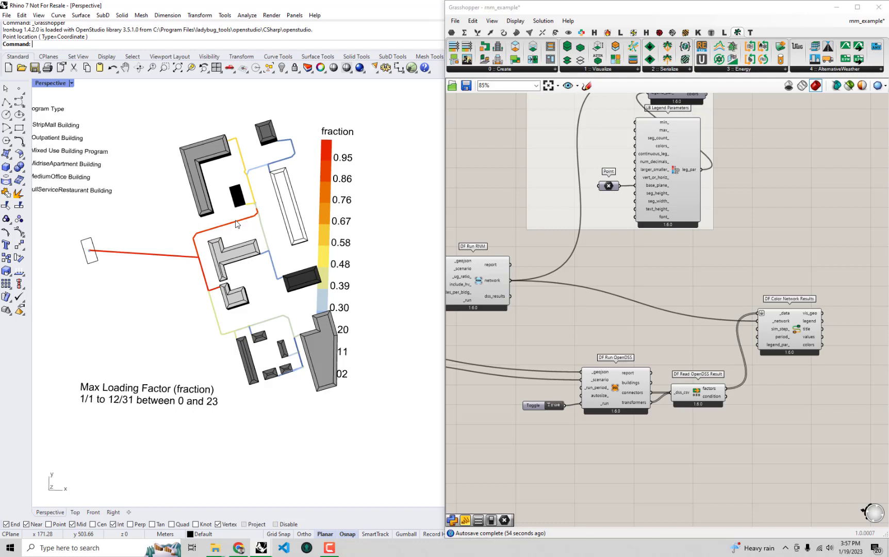
- Connect the leg_par output of LB Legend Parameters to the legend_par_ input of DF Color Network Results and check the repositioned legend
{"action": "right_click_drag", "start_coordinate": [716, 181], "coordinate": [737, 203]}
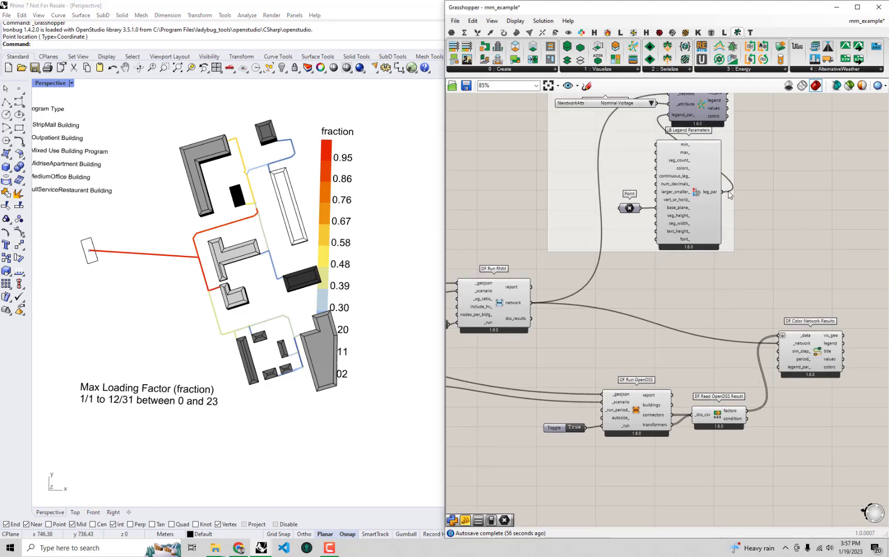
{"action": "right_click_drag", "start_coordinate": [709, 172], "coordinate": [692, 211]}
{"action": "left_click", "coordinate": [689, 140]}
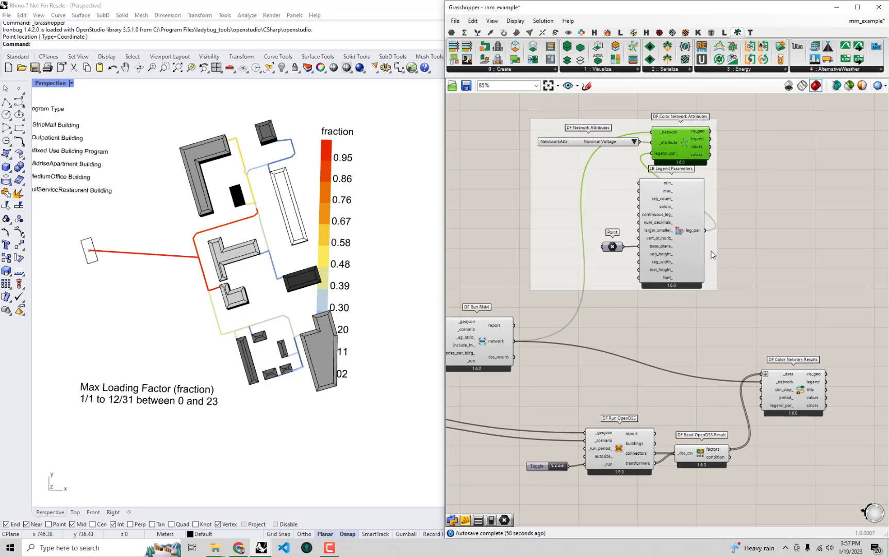
{"action": "left_click_drag", "start_coordinate": [704, 230], "coordinate": [764, 407]}
{"action": "right_click_drag", "start_coordinate": [268, 337], "coordinate": [318, 335]}
{"action": "scroll", "coordinate": [318, 340], "scroll_direction": "up", "scroll_amount": 2}
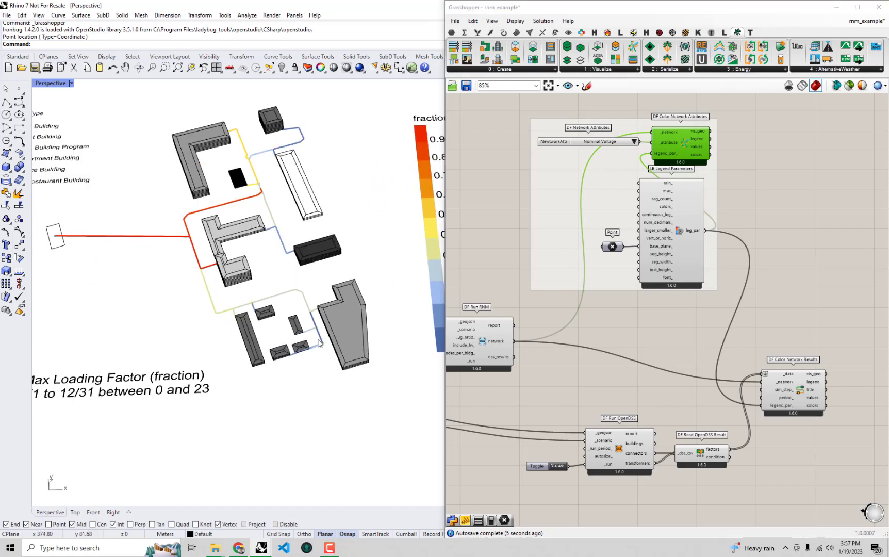
{"action": "scroll", "coordinate": [318, 342], "scroll_direction": "down", "scroll_amount": 3}
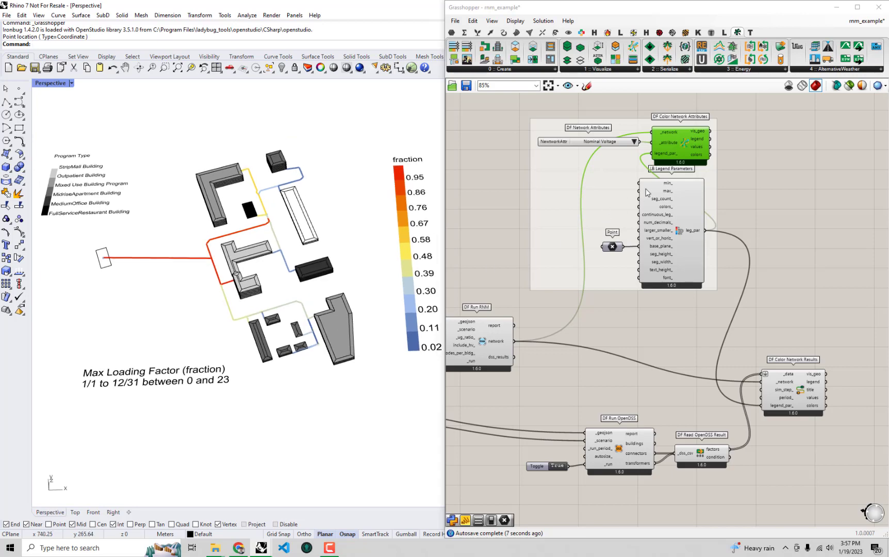
{"action": "mouse_move", "coordinate": [320, 344]}
{"action": "right_mouse_down"}
{"action": "mouse_move", "coordinate": [325, 368]}
{"action": "mouse_move", "coordinate": [347, 339]}
{"action": "mouse_move", "coordinate": [318, 346]}
{"action": "mouse_move", "coordinate": [304, 376]}
{"action": "mouse_move", "coordinate": [314, 357]}
{"action": "mouse_move", "coordinate": [338, 348]}
{"action": "mouse_move", "coordinate": [313, 354]}
{"action": "mouse_move", "coordinate": [323, 380]}
{"action": "mouse_move", "coordinate": [322, 351]}
{"action": "mouse_move", "coordinate": [314, 353]}
{"action": "right_mouse_up"}
- Check the period_ input of DF Color Network Results and add an LB Analysis Period component beside it
{"action": "scroll", "coordinate": [773, 356], "scroll_direction": "up", "scroll_amount": 4}
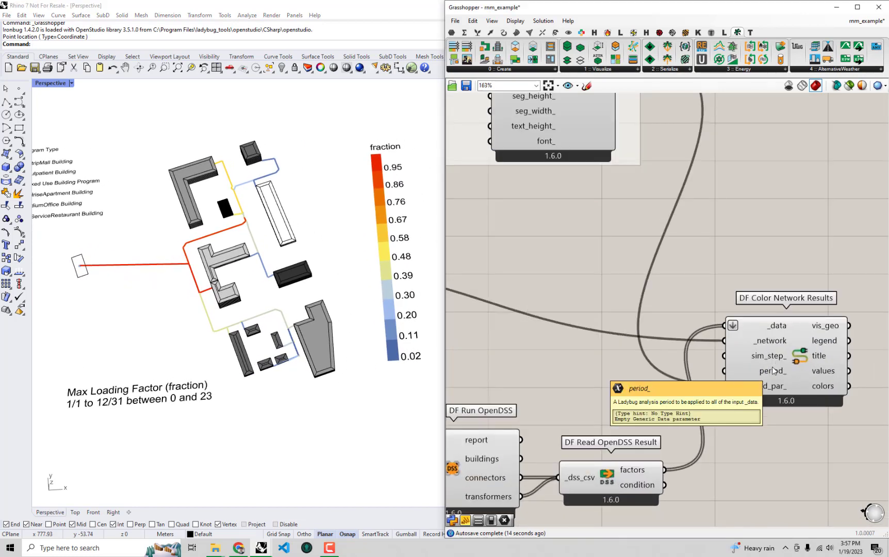
{"action": "mouse_move", "coordinate": [773, 356]}
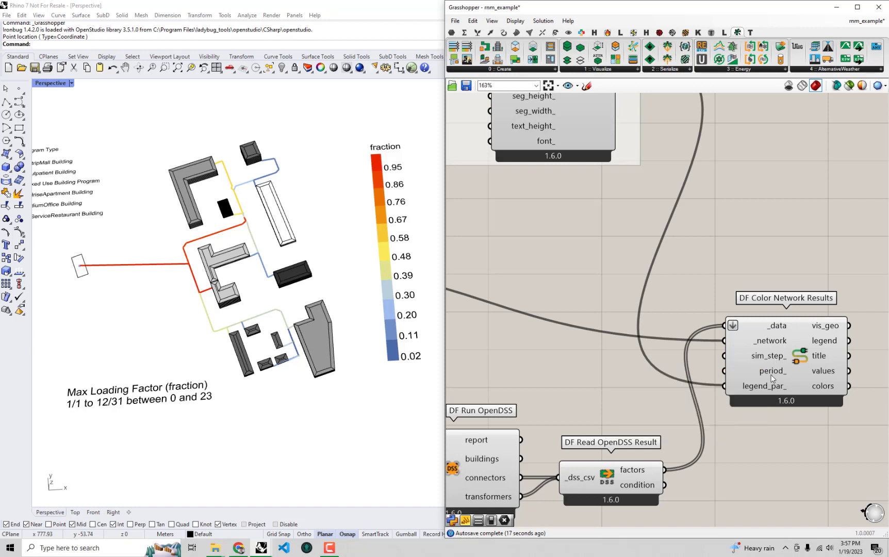
{"action": "mouse_move", "coordinate": [772, 379]}
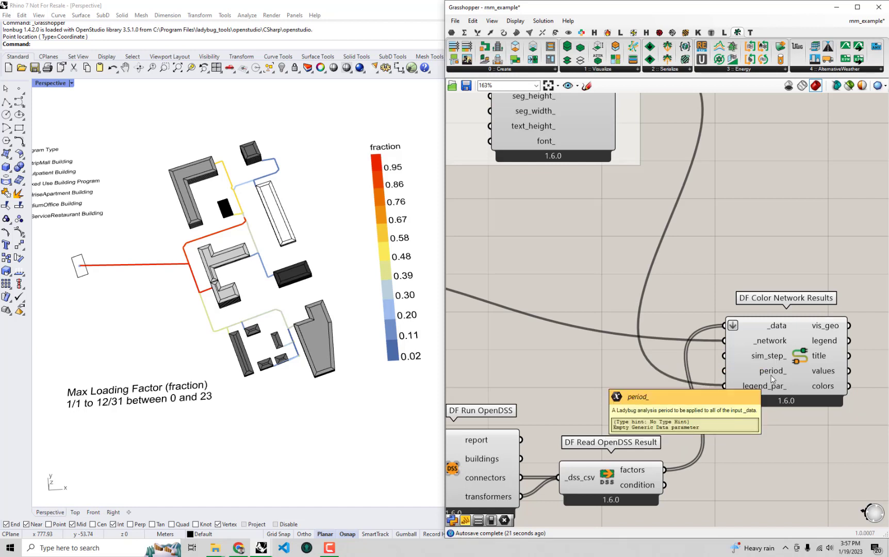
{"action": "right_click_drag", "start_coordinate": [630, 331], "coordinate": [689, 301]}
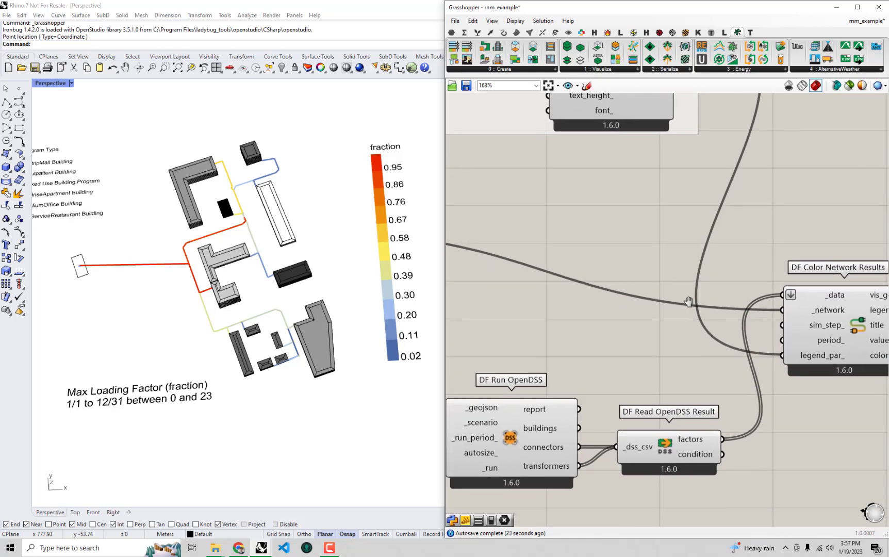
{"action": "left_click", "coordinate": [659, 32]}
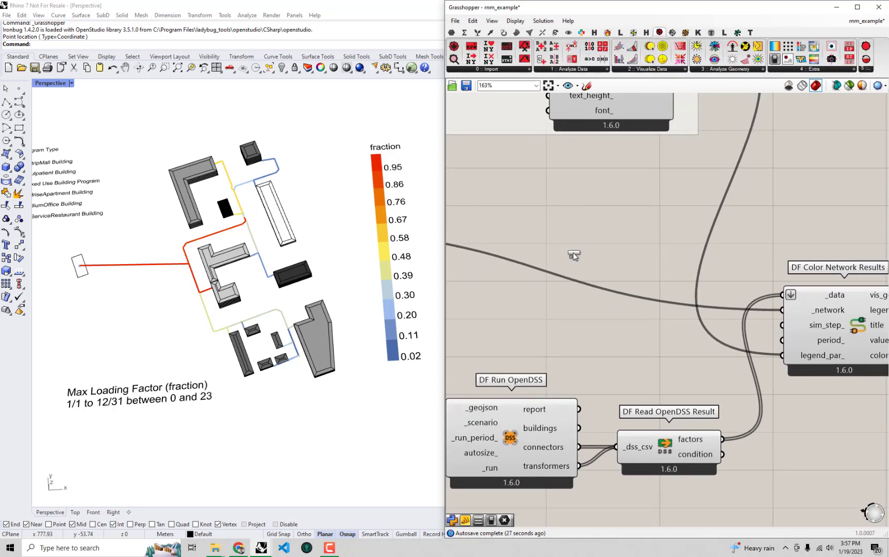
{"action": "left_click_drag", "start_coordinate": [573, 252], "coordinate": [608, 226]}
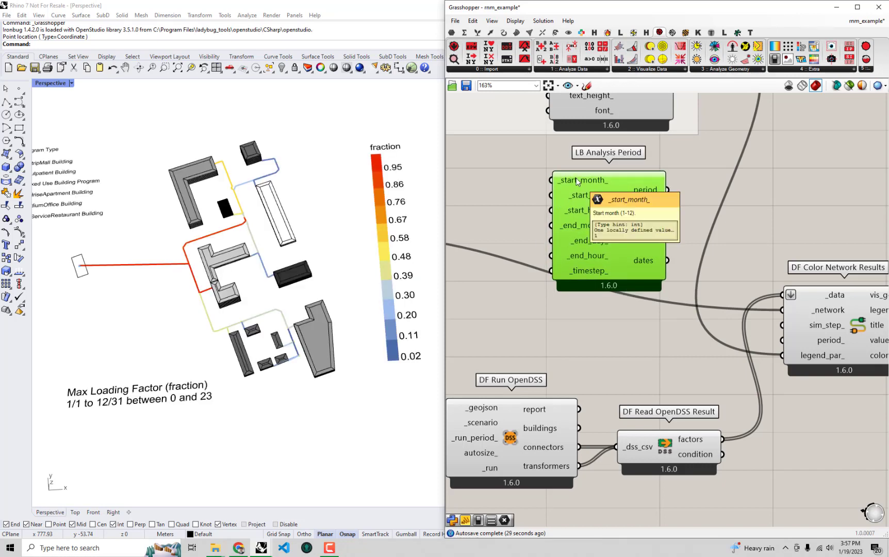
- Add a panel with the value 1 and connect it to both _start_month_ and _end_month_ of LB Analysis Period
{"action": "double_click", "coordinate": [510, 175]}
{"action": "type", "text": "panel"}
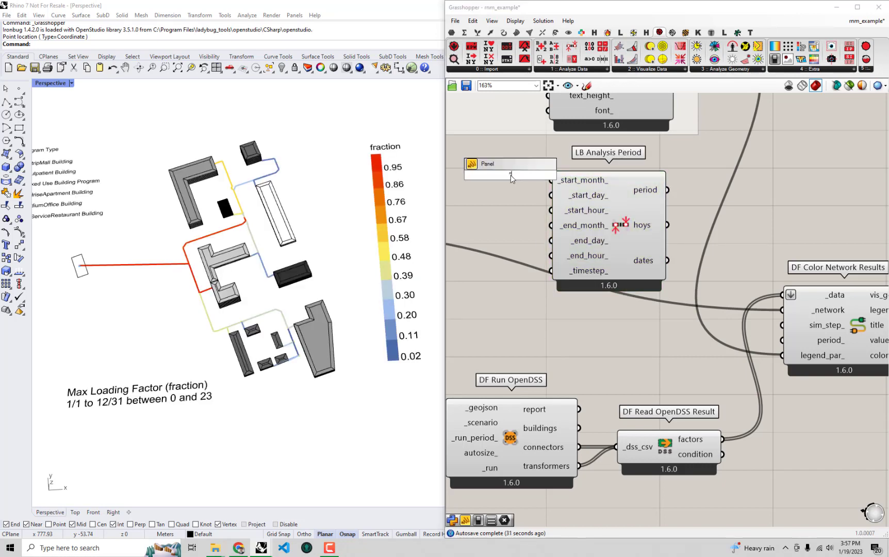
{"action": "key", "text": "Return"}
{"action": "double_click", "coordinate": [513, 178]}
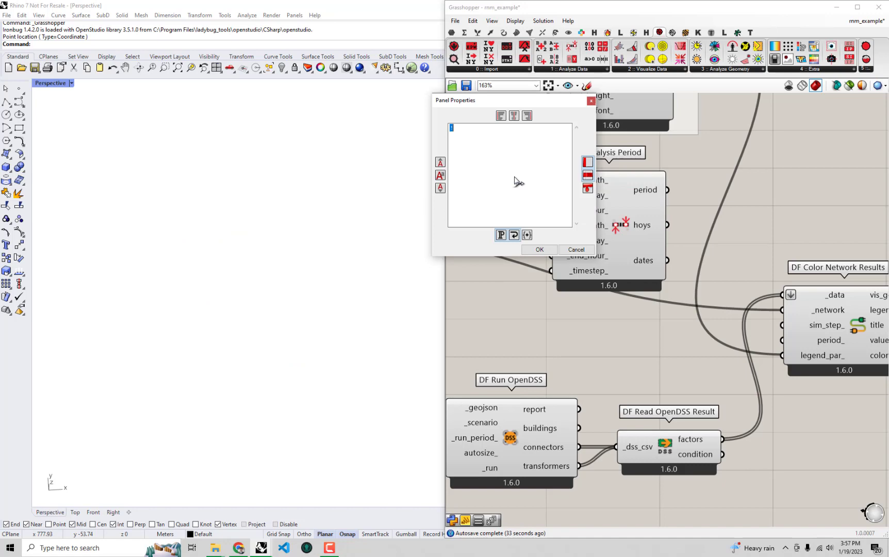
{"action": "left_click", "coordinate": [539, 249]}
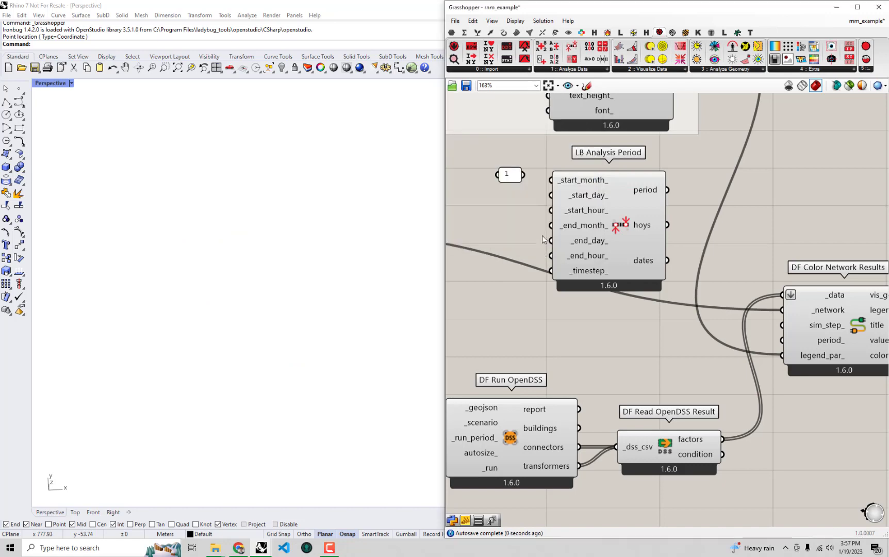
{"action": "left_click", "coordinate": [420, 237]}
{"action": "left_click_drag", "start_coordinate": [523, 173], "coordinate": [551, 226]}
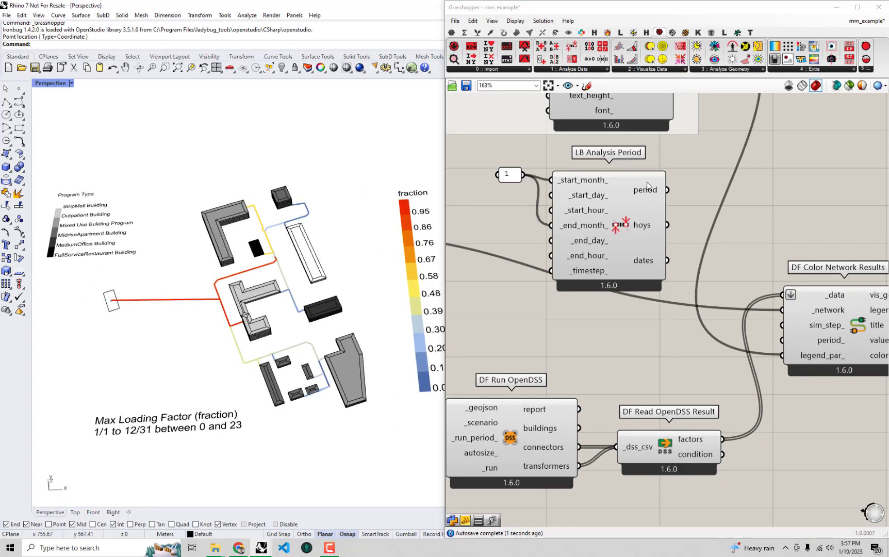
- Connect the period output of LB Analysis Period to DF Color Network Results' period_ input and inspect the January loading colors in Rhino
{"action": "mouse_move", "coordinate": [646, 193]}
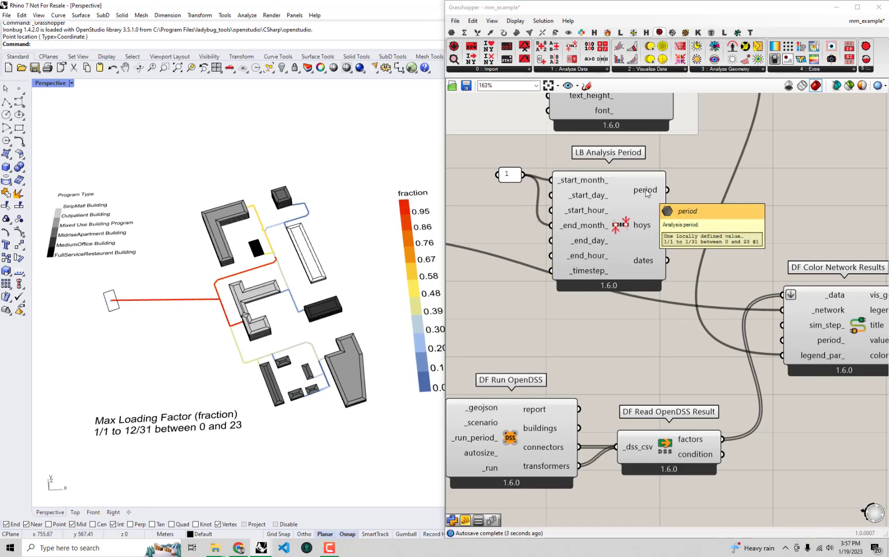
{"action": "left_click_drag", "start_coordinate": [668, 190], "coordinate": [784, 340]}
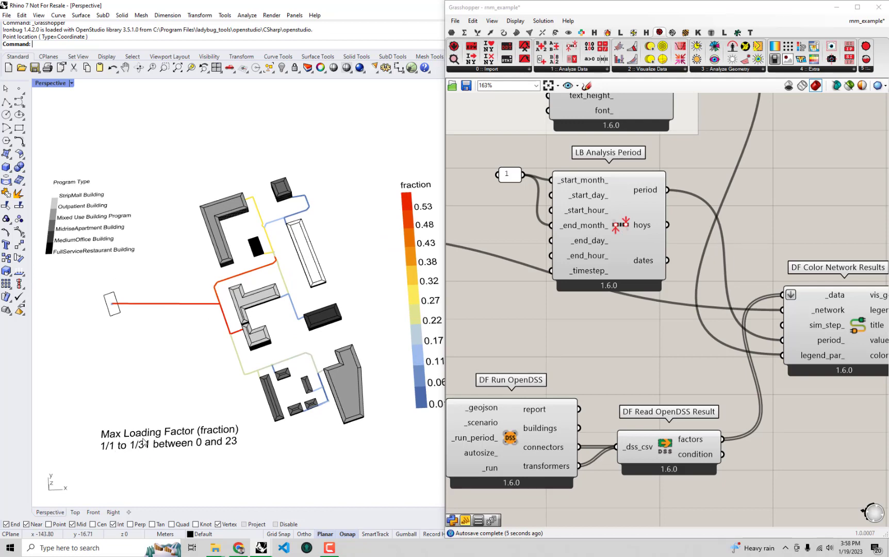
{"action": "right_click_drag", "start_coordinate": [143, 441], "coordinate": [92, 422], "text": "shift"}
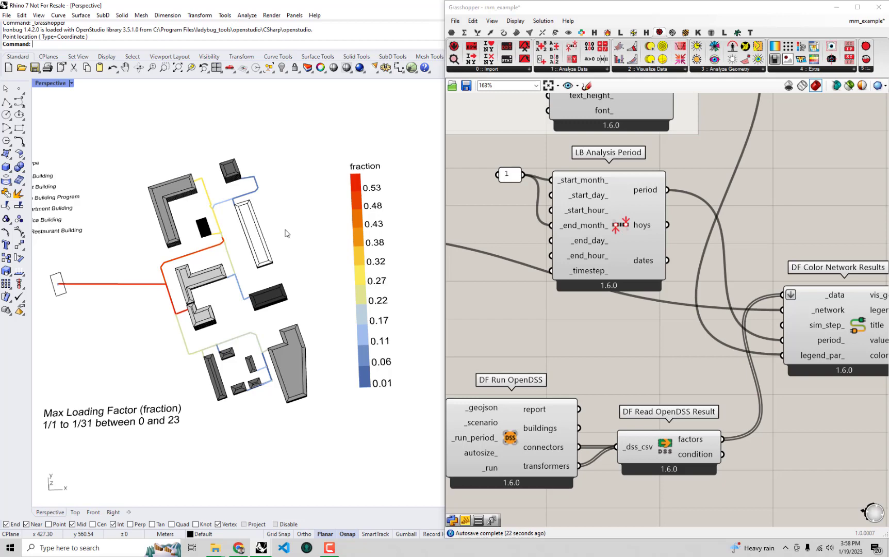
{"action": "right_click_drag", "start_coordinate": [285, 230], "coordinate": [306, 240], "text": "shift"}
{"action": "left_click", "coordinate": [560, 322]}
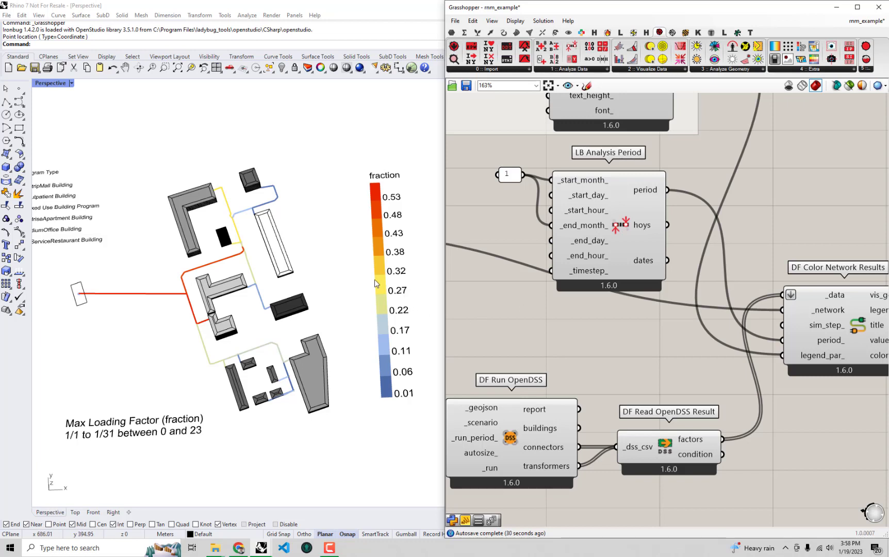
{"action": "right_click_drag", "start_coordinate": [214, 269], "coordinate": [229, 272], "text": "shift"}
- Maximize the Grasshopper window and examine the HVAC Templates list in the Assign HVAC group
{"action": "right_click_drag", "start_coordinate": [560, 294], "coordinate": [575, 287]}
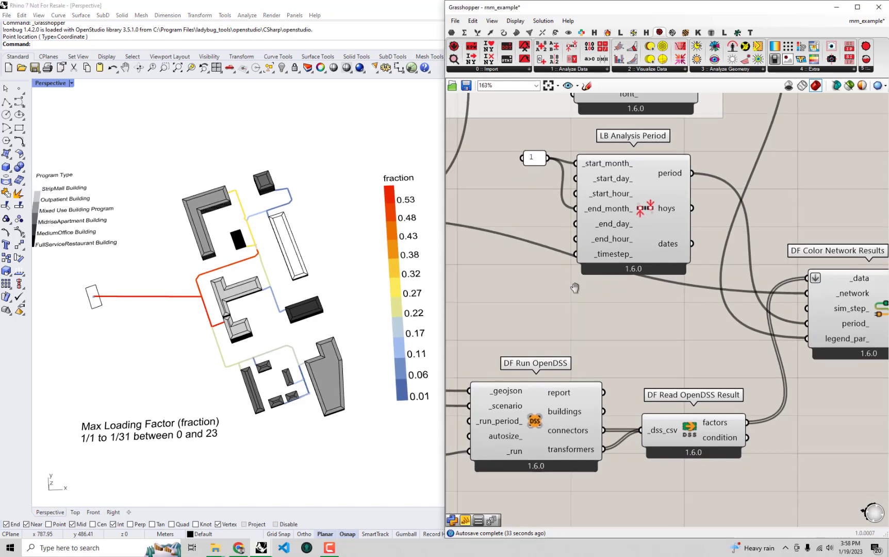
{"action": "left_click_drag", "start_coordinate": [603, 12], "coordinate": [520, 1]}
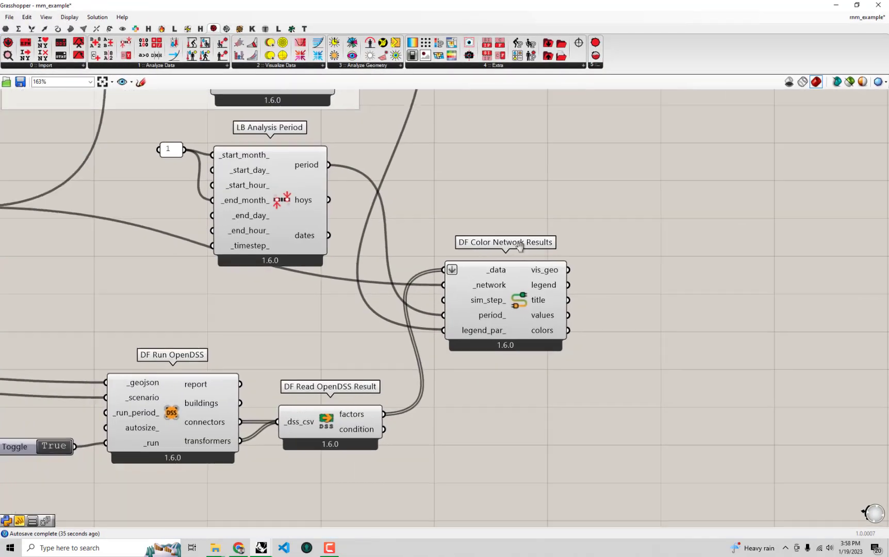
{"action": "right_click_drag", "start_coordinate": [519, 247], "coordinate": [607, 250]}
{"action": "scroll", "coordinate": [606, 250], "scroll_direction": "down", "scroll_amount": 4}
{"action": "right_click_drag", "start_coordinate": [236, 246], "coordinate": [445, 251]}
{"action": "scroll", "coordinate": [285, 237], "scroll_direction": "up", "scroll_amount": 2}
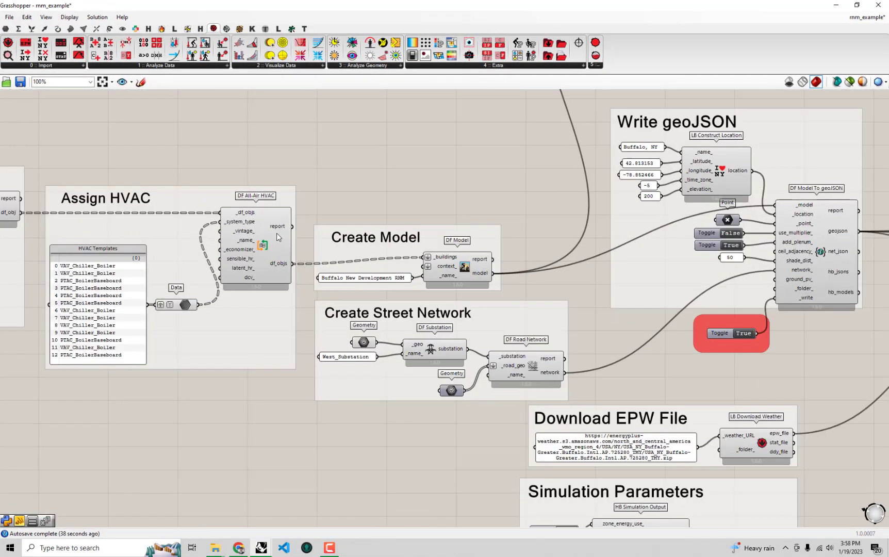
{"action": "right_click_drag", "start_coordinate": [279, 237], "coordinate": [470, 202]}
{"action": "scroll", "coordinate": [193, 226], "scroll_direction": "up", "scroll_amount": 2}
{"action": "scroll", "coordinate": [336, 209], "scroll_direction": "up", "scroll_amount": 3}
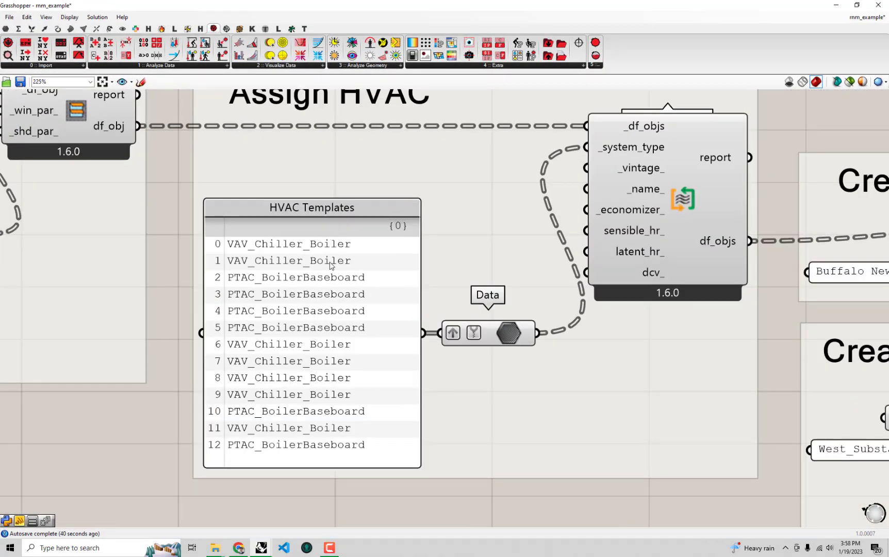
{"action": "scroll", "coordinate": [317, 324], "scroll_direction": "down", "scroll_amount": 3}
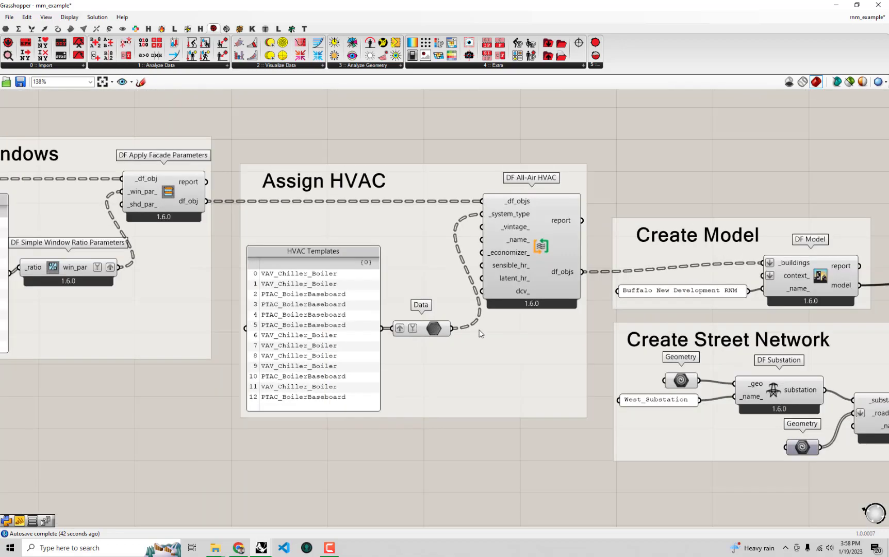
{"action": "right_click_drag", "start_coordinate": [480, 334], "coordinate": [501, 322]}
{"action": "scroll", "coordinate": [501, 322], "scroll_direction": "down", "scroll_amount": 2}
{"action": "right_click_drag", "start_coordinate": [409, 264], "coordinate": [170, 279]}
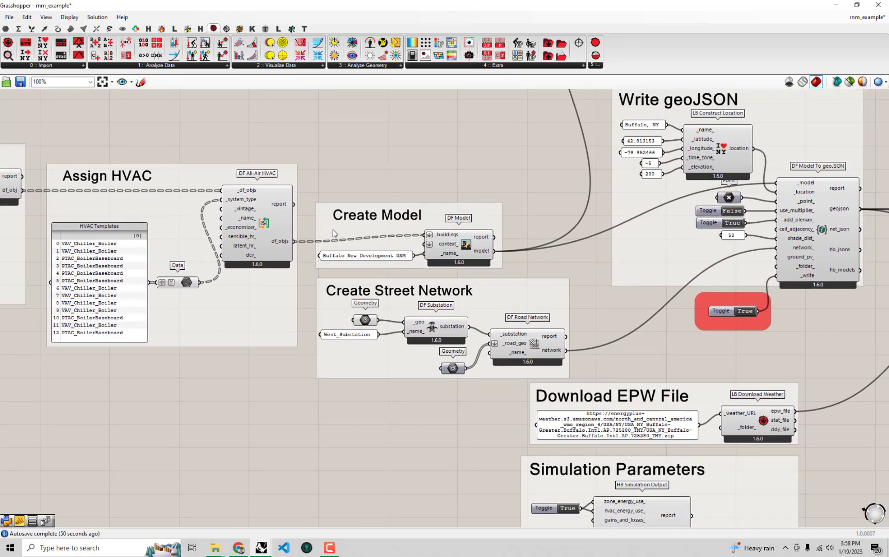
- Review the definition from the window ratios, building programs and construction set through to the geoJSON, simulation and OpenDSS components
{"action": "right_click_drag", "start_coordinate": [333, 229], "coordinate": [346, 263]}
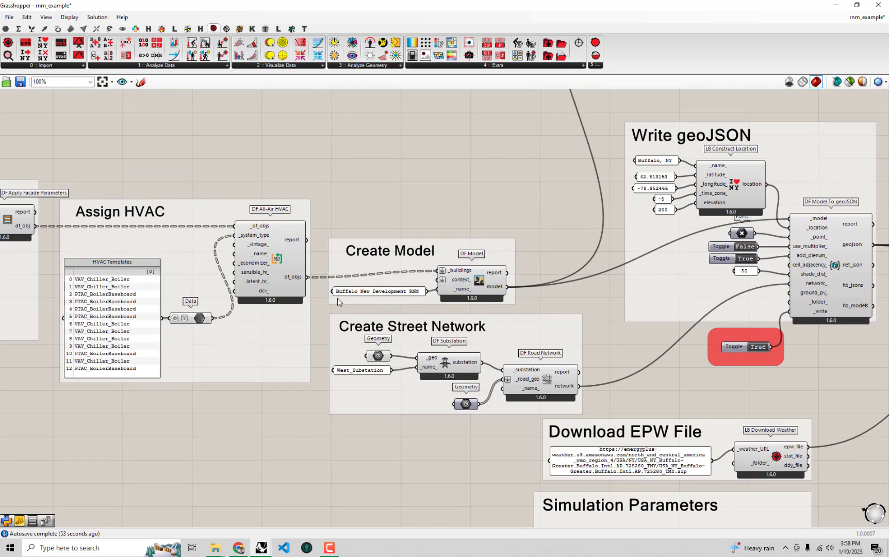
{"action": "right_click_drag", "start_coordinate": [170, 293], "coordinate": [424, 253]}
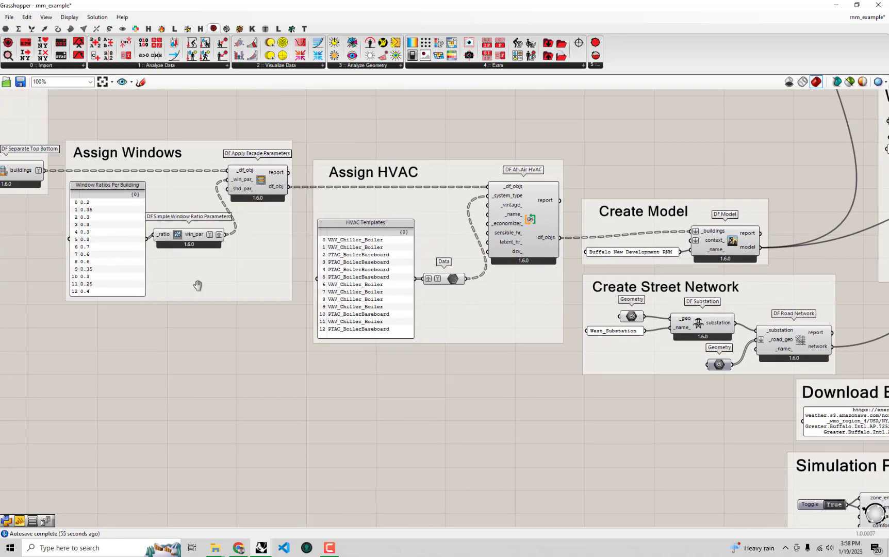
{"action": "right_click_drag", "start_coordinate": [197, 285], "coordinate": [807, 363]}
{"action": "right_click_drag", "start_coordinate": [540, 385], "coordinate": [648, 326]}
{"action": "scroll", "coordinate": [134, 359], "scroll_direction": "up", "scroll_amount": 2}
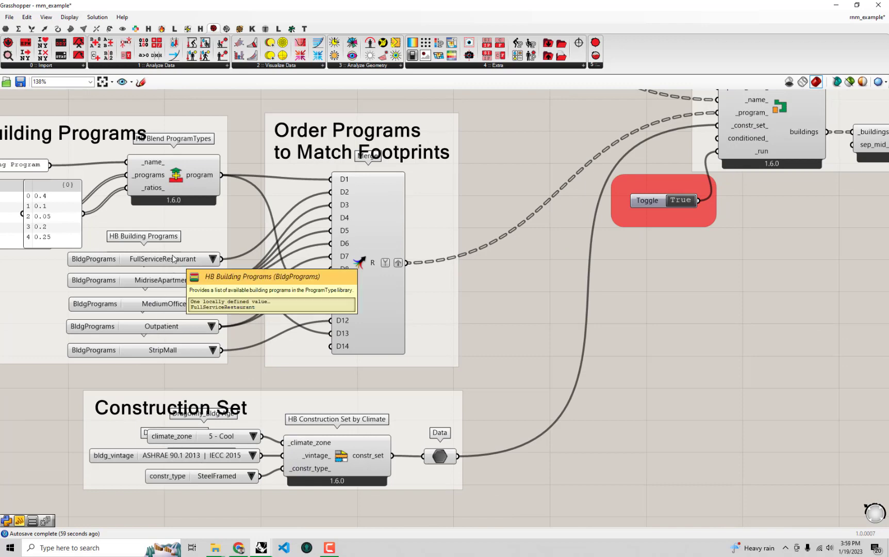
{"action": "scroll", "coordinate": [173, 259], "scroll_direction": "down", "scroll_amount": 5}
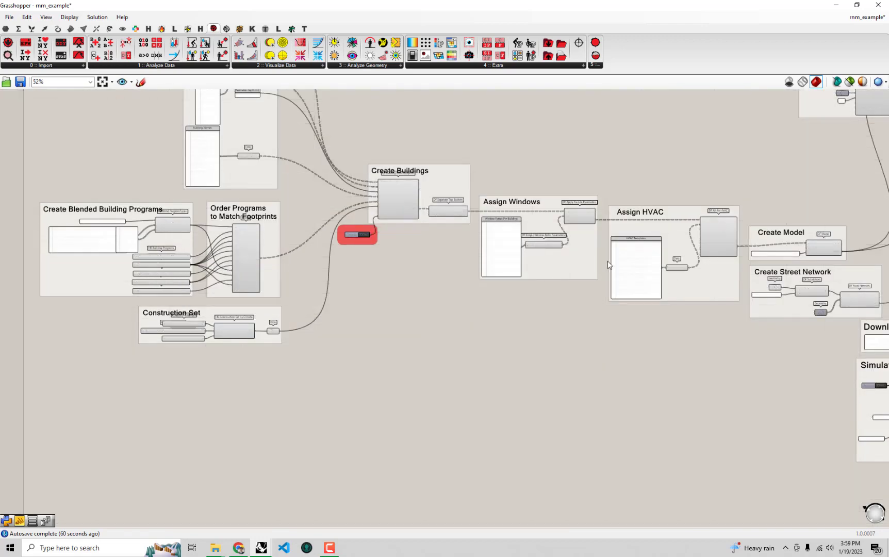
{"action": "right_click_drag", "start_coordinate": [638, 256], "coordinate": [366, 237]}
{"action": "right_click_drag", "start_coordinate": [677, 231], "coordinate": [467, 238]}
{"action": "right_click_drag", "start_coordinate": [667, 252], "coordinate": [504, 283]}
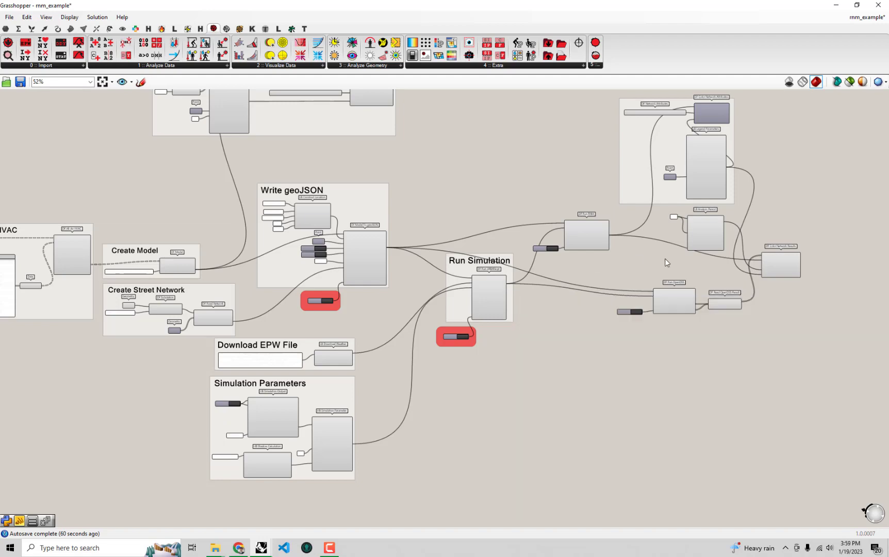
- Examine the DF Run RNM, DF Run URBANopt and DF Run OpenDSS components and the connections between them
{"action": "right_click_drag", "start_coordinate": [782, 222], "coordinate": [668, 234]}
{"action": "scroll", "coordinate": [668, 234], "scroll_direction": "up", "scroll_amount": 3}
{"action": "right_click_drag", "start_coordinate": [415, 279], "coordinate": [393, 248]}
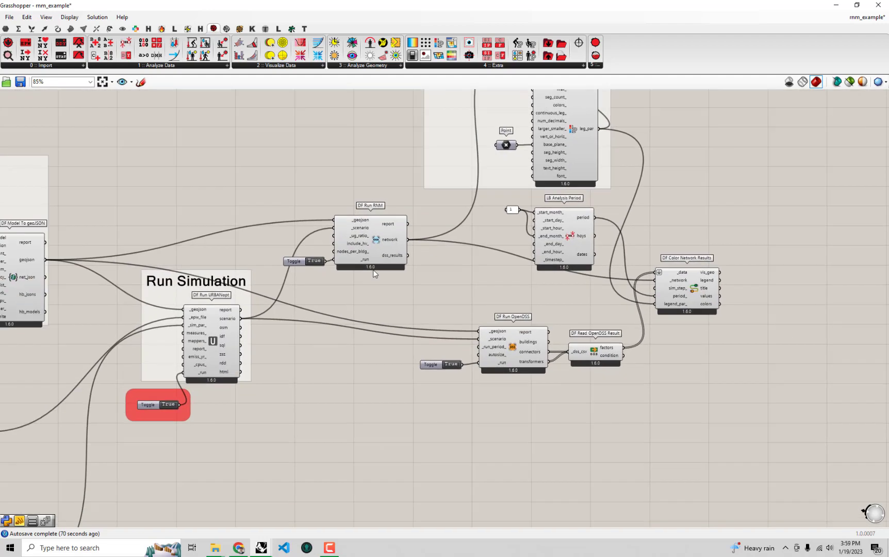
{"action": "scroll", "coordinate": [393, 248], "scroll_direction": "up", "scroll_amount": 3}
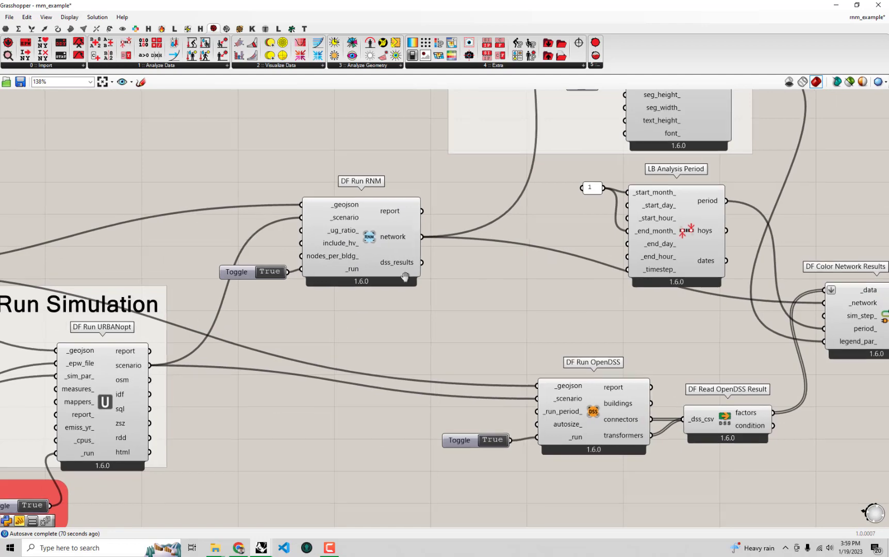
{"action": "right_click_drag", "start_coordinate": [393, 248], "coordinate": [496, 157]}
{"action": "left_click", "coordinate": [206, 312]}
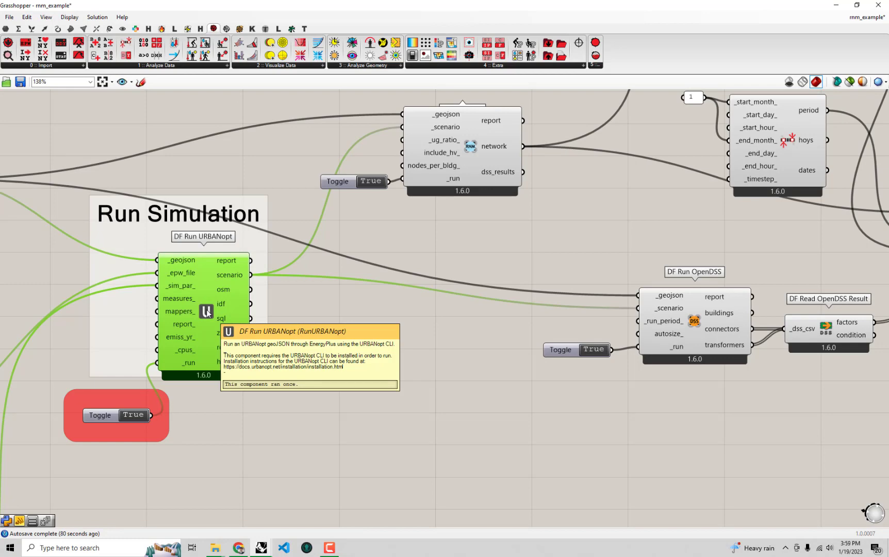
{"action": "right_click_drag", "start_coordinate": [623, 310], "coordinate": [416, 292]}
{"action": "left_click", "coordinate": [473, 293]}
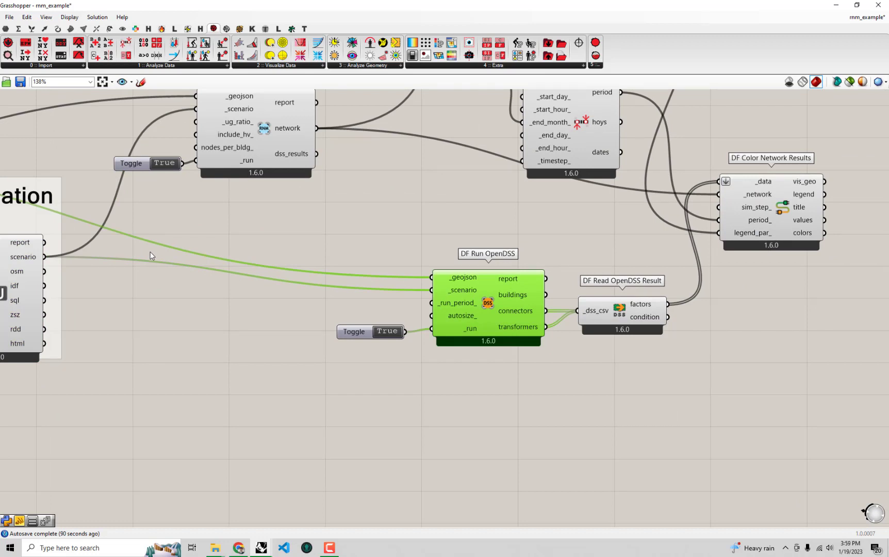
- Place the Grasshopper window beside the Rhino viewport and inspect the January maximum loading factor colors on the network
{"action": "left_click_drag", "start_coordinate": [294, 2], "coordinate": [888, 160]}
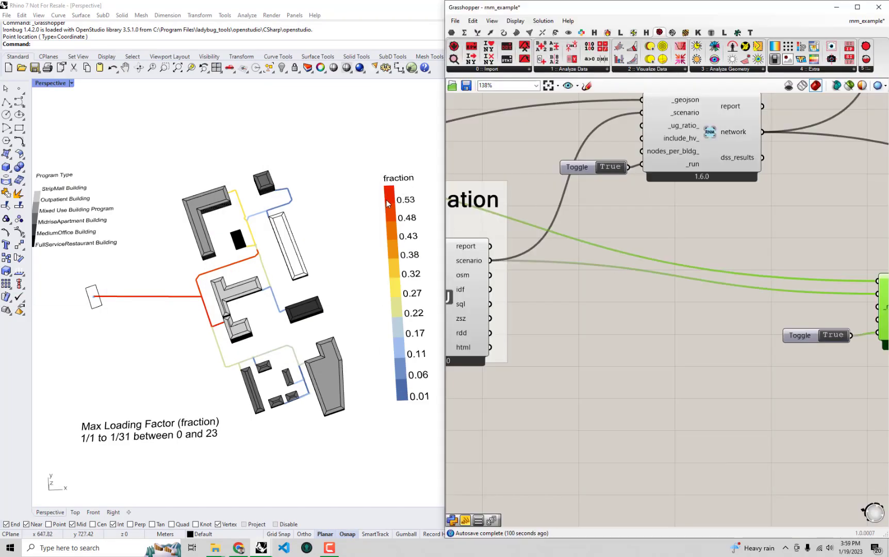
{"action": "right_click_drag", "start_coordinate": [391, 210], "coordinate": [376, 225], "text": "shift"}
{"action": "scroll", "coordinate": [363, 207], "scroll_direction": "down", "scroll_amount": 2}
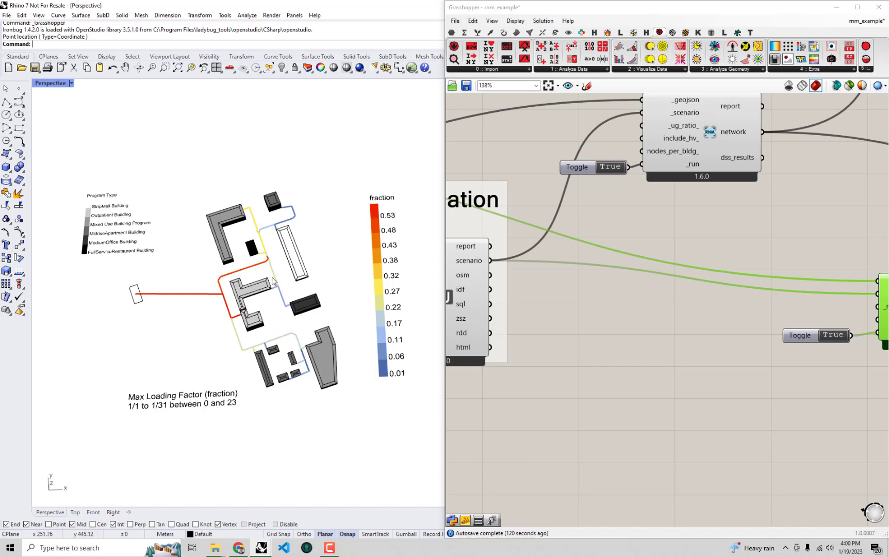
{"action": "left_click", "coordinate": [589, 317]}
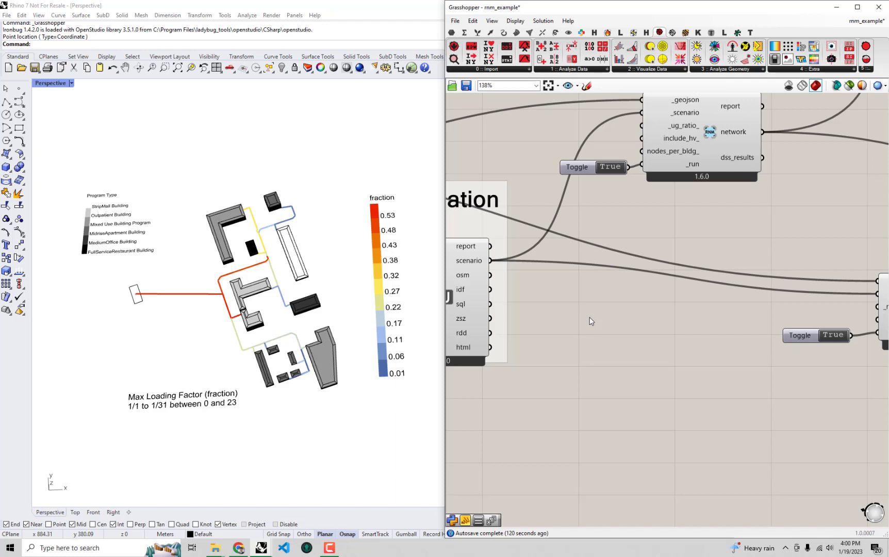
- Review the connections from DF Run RNM, DF Run OpenDSS and LB Analysis Period into DF Color Network Results
{"action": "right_click_drag", "start_coordinate": [679, 243], "coordinate": [662, 291]}
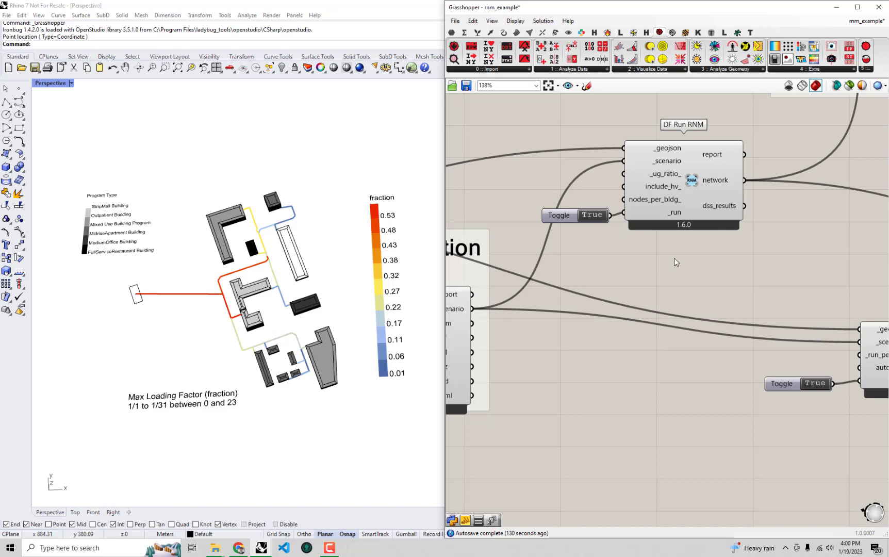
{"action": "right_click_drag", "start_coordinate": [668, 259], "coordinate": [520, 256]}
{"action": "scroll", "coordinate": [520, 256], "scroll_direction": "down", "scroll_amount": 2}
{"action": "right_click_drag", "start_coordinate": [733, 272], "coordinate": [657, 296]}
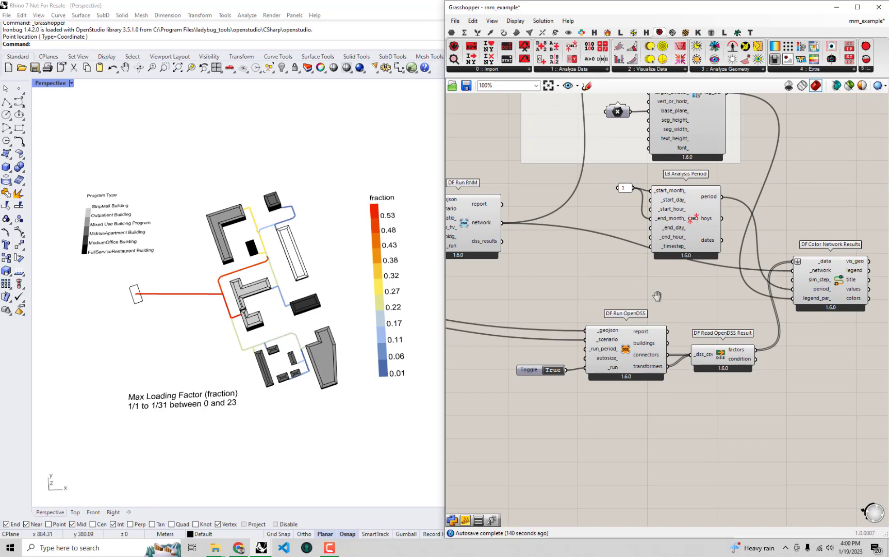